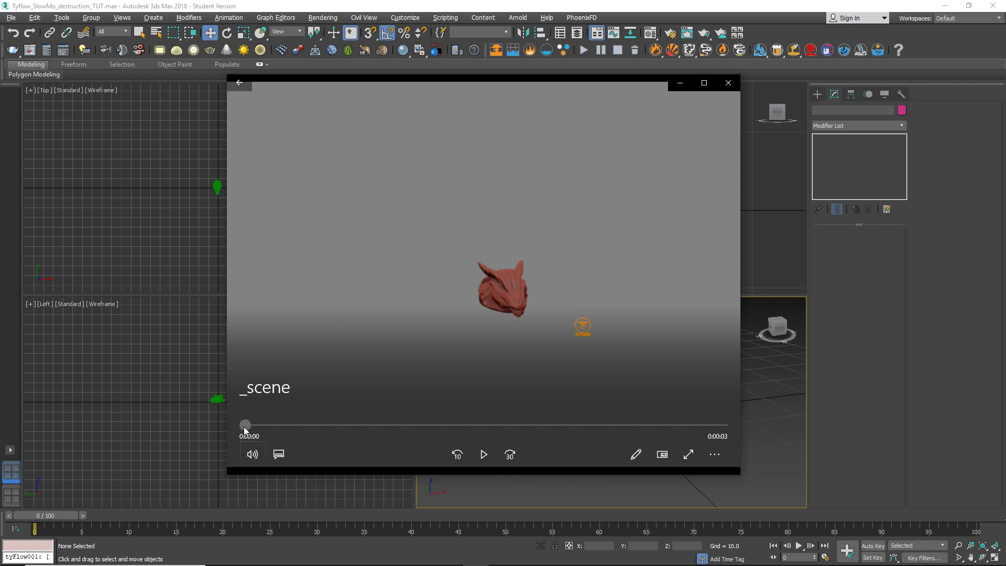
Scrub through the destruction preview video, close it, and maximize the Perspective viewport around the dragon head and sphere.
drag(245, 426, 315, 427)
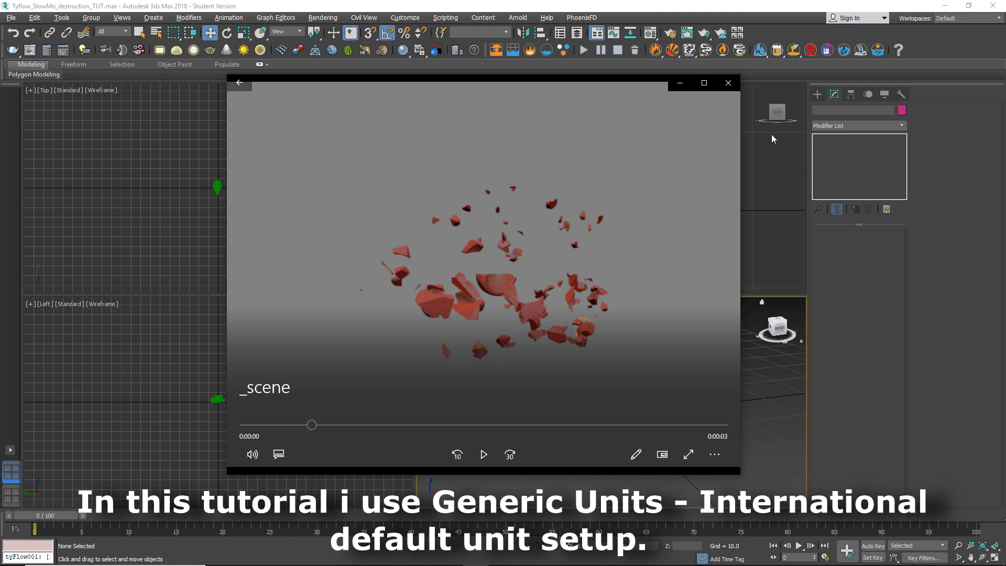
click(728, 83)
middle_drag(589, 319, 527, 401)
key(alt+w)
middle_drag(455, 374, 521, 352)
Inspect the dragon head mesh and the green sphere, and scrub the timeline to check the sphere's animation.
click(484, 338)
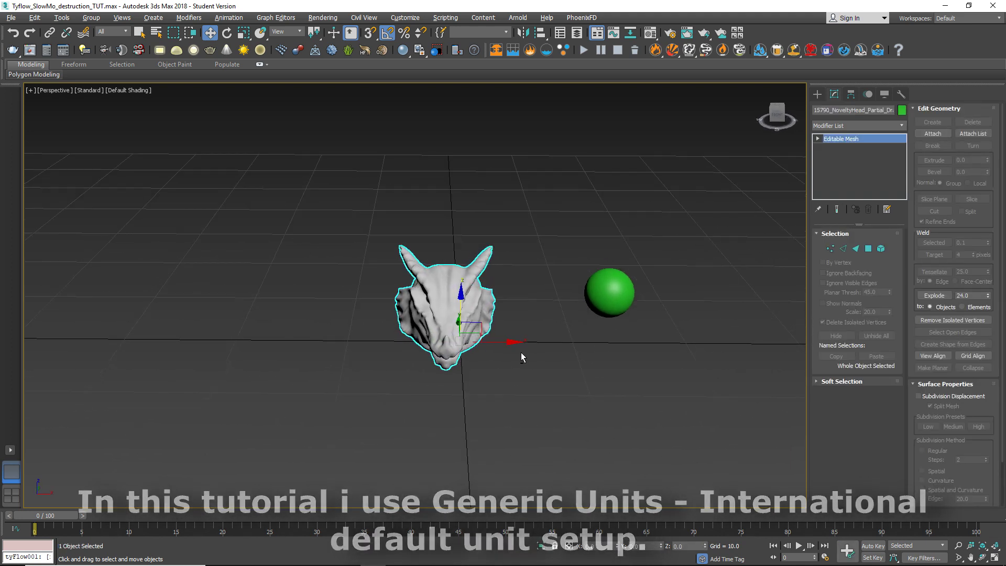
click(599, 300)
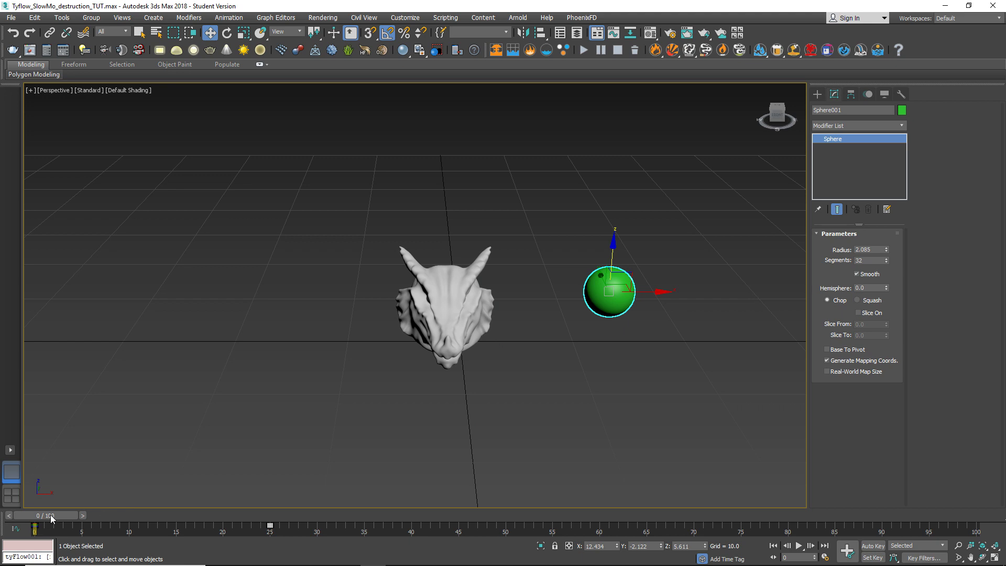
drag(51, 515, 57, 491)
key(w)
click(492, 404)
middle_drag(458, 422, 457, 395)
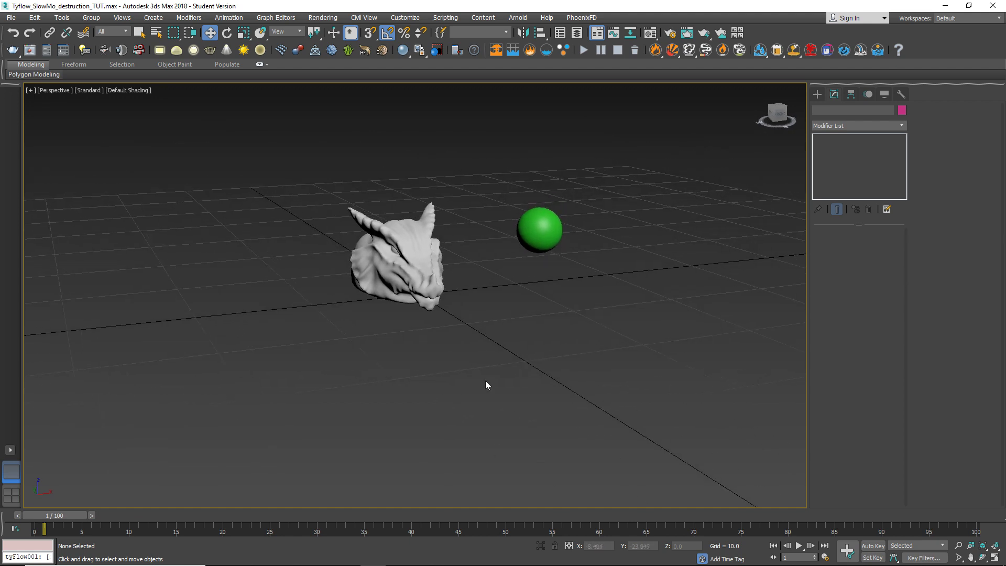
Create a tyFlow object on the grid in front of the green sphere and show its settings.
click(817, 94)
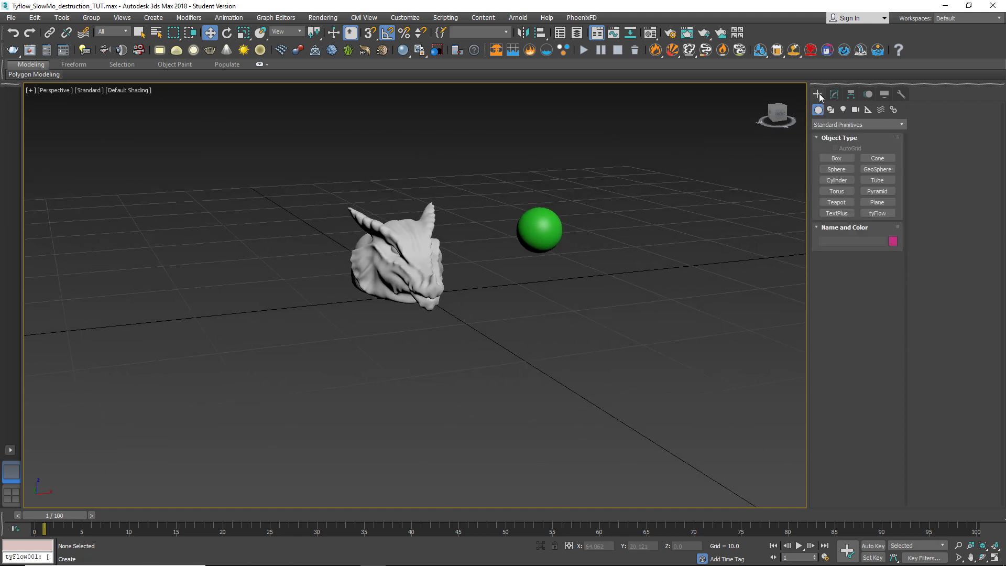
click(877, 214)
drag(628, 355, 636, 343)
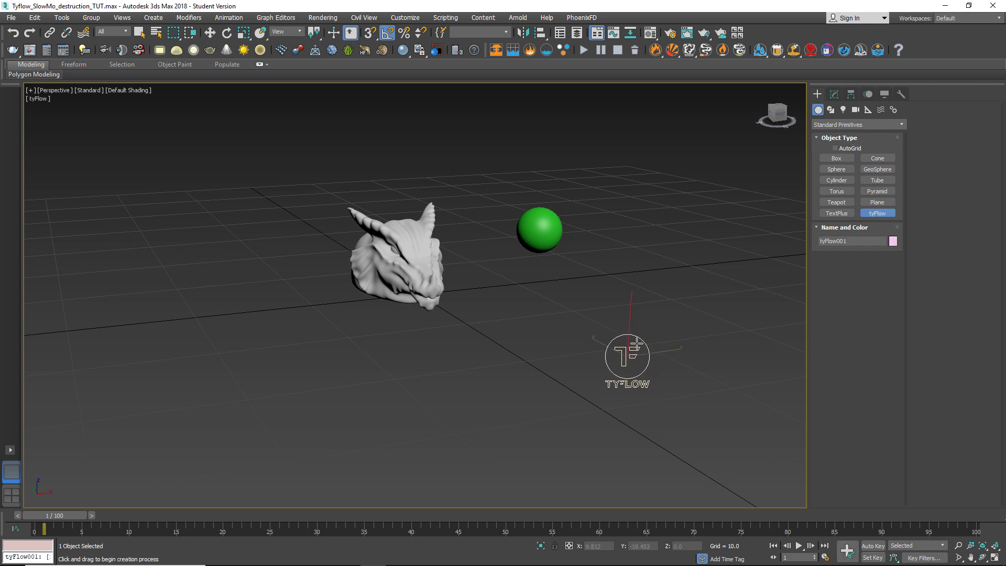
click(836, 95)
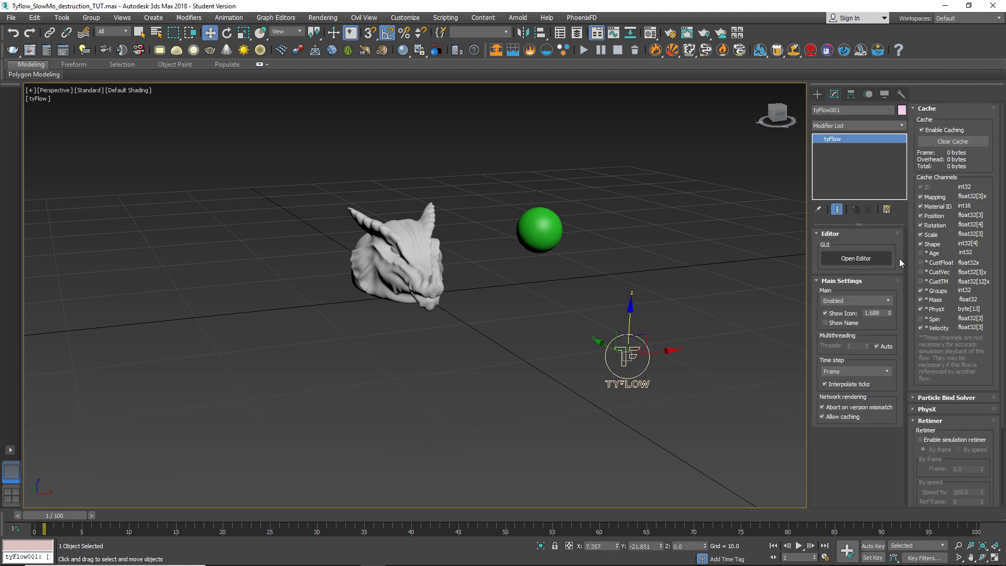
Open the tyFlow editor, make its window narrower, and move it away from the dragon head and sphere.
click(865, 261)
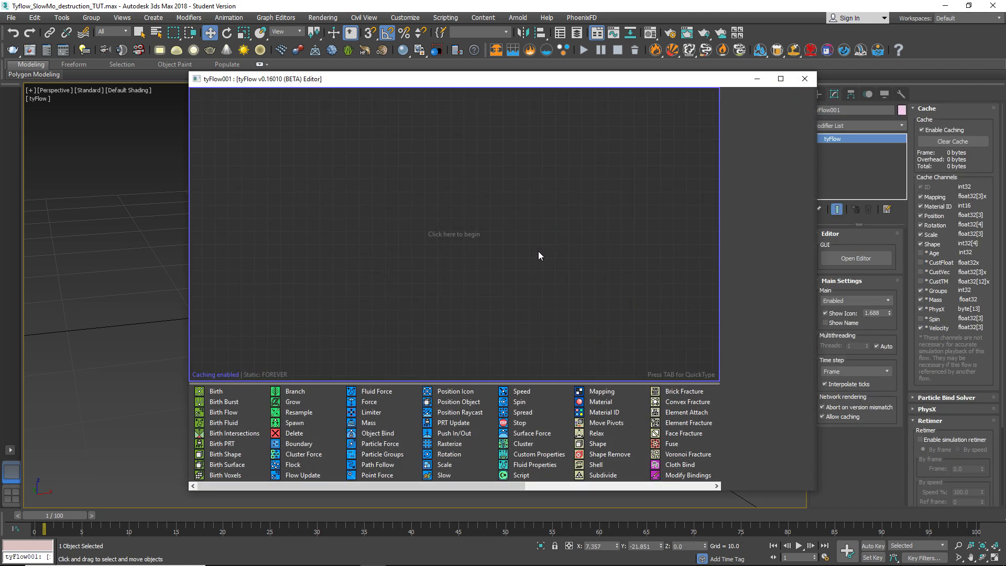
drag(187, 69, 452, 66)
drag(586, 77, 768, 19)
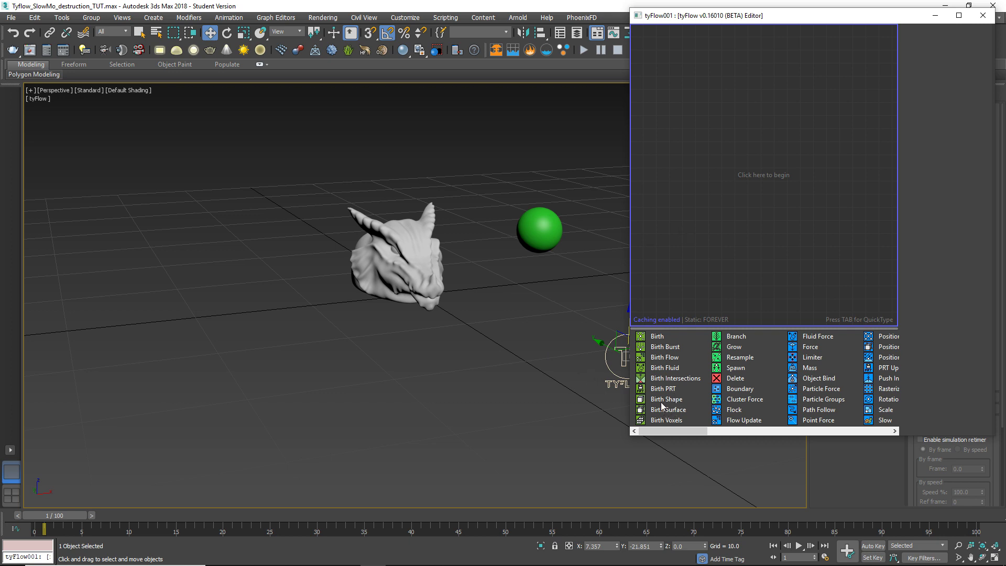
Add a Birth Shape operator to the empty flow canvas as a new event.
drag(662, 400, 660, 118)
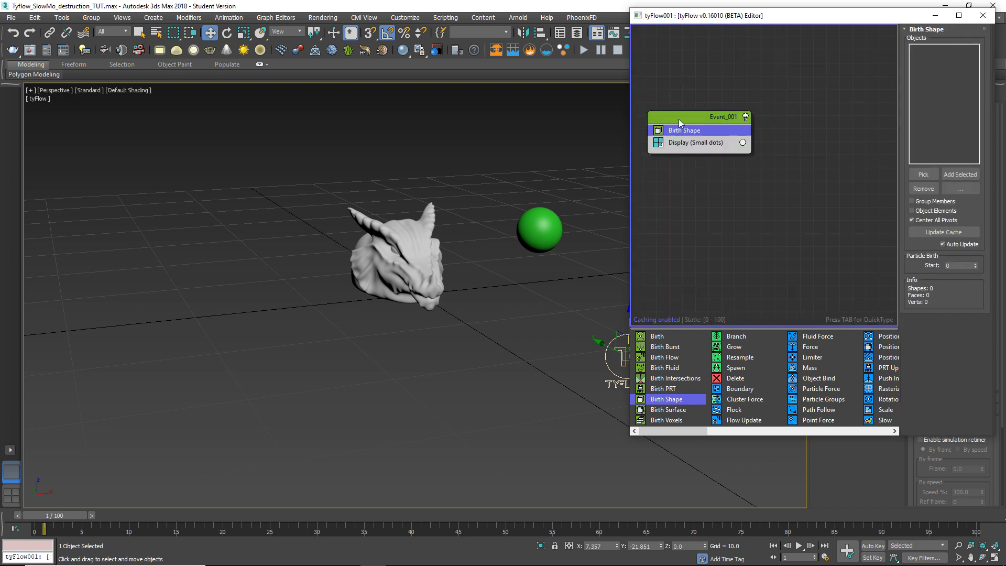
middle_drag(785, 115, 753, 93)
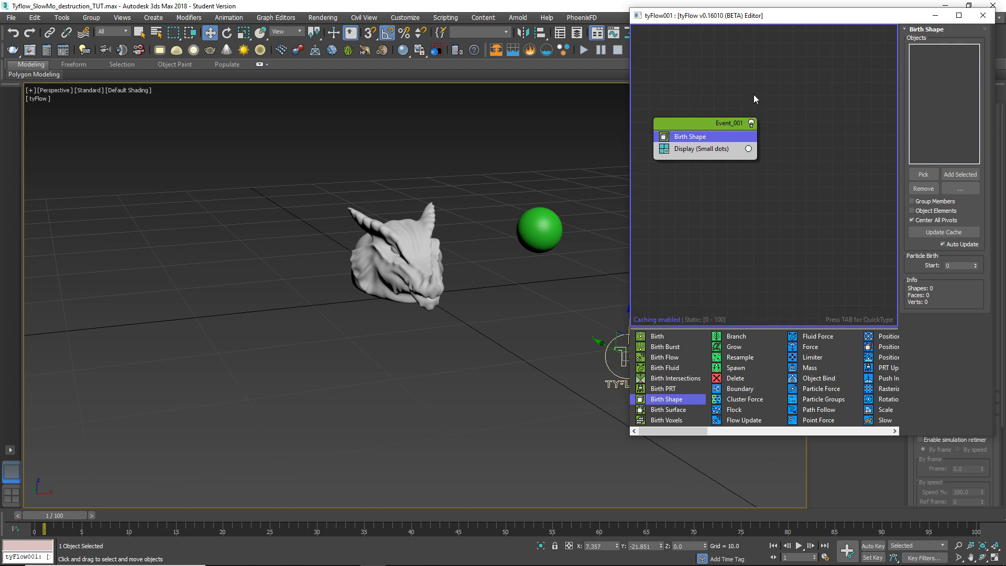
key(Tab)
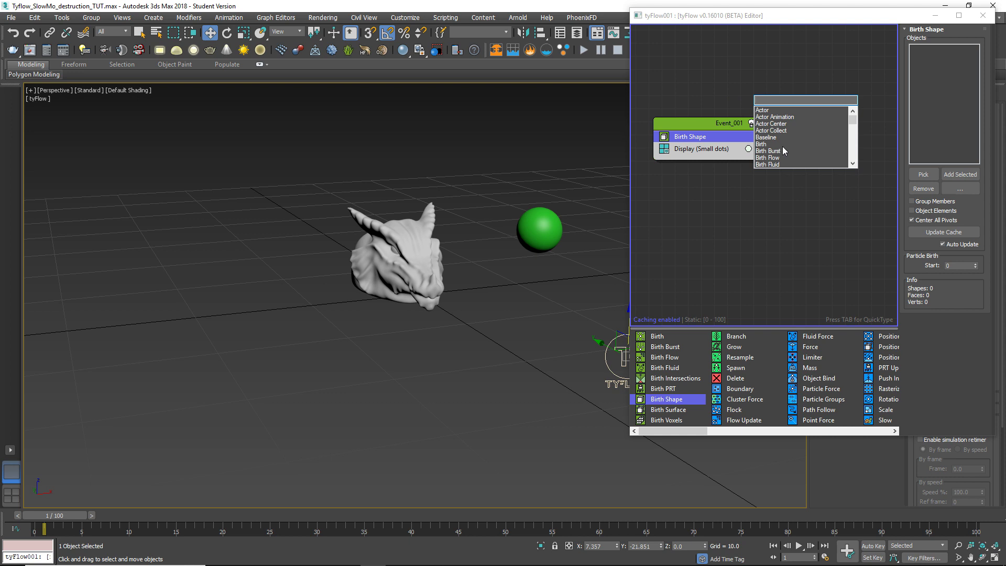
click(748, 229)
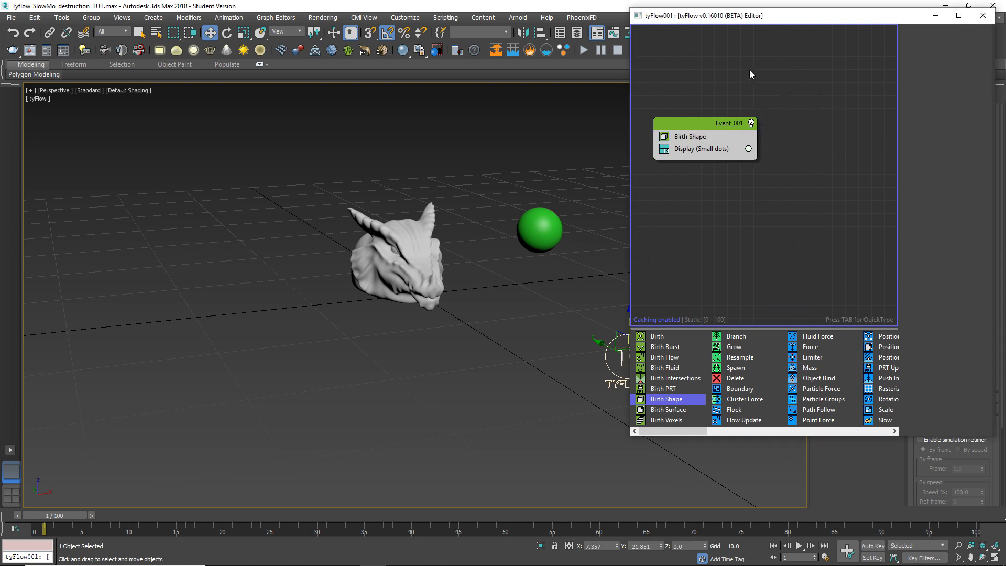
Pick the dragon head mesh as the source object of the Birth Shape operator.
drag(770, 22, 709, 73)
click(631, 189)
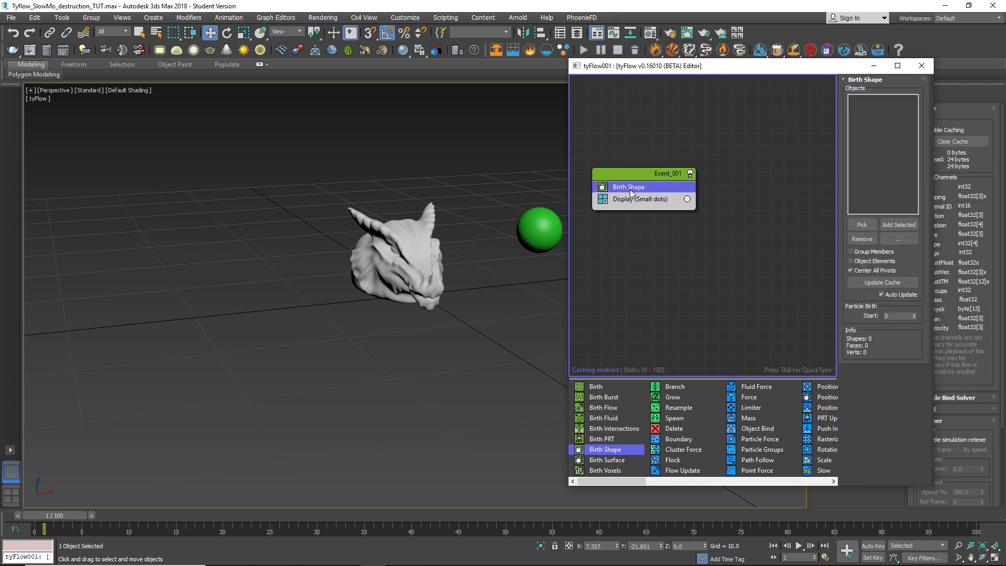
click(861, 224)
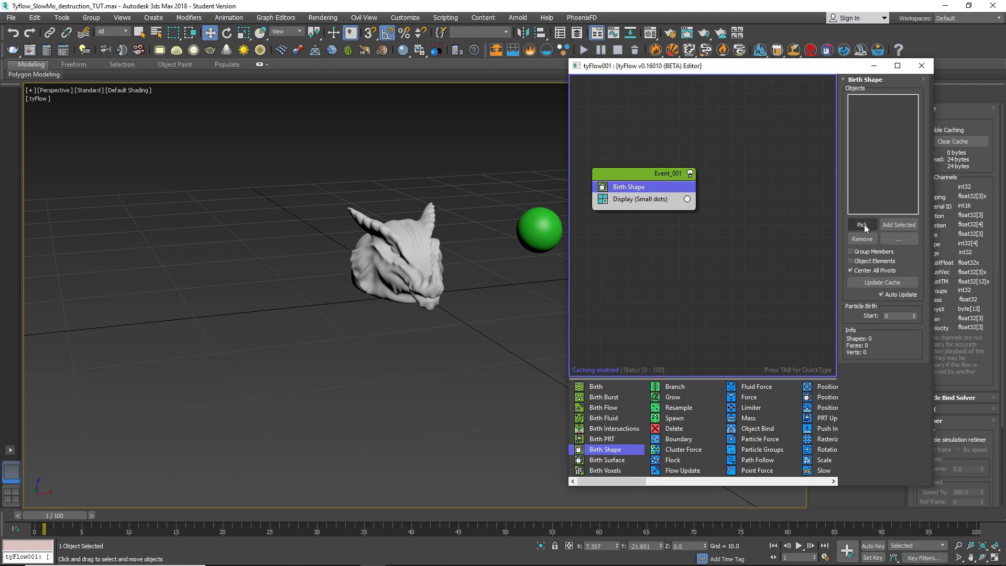
click(416, 257)
scroll(393, 260, up, 2)
alt+middle_drag(395, 255, 350, 275)
click(350, 275)
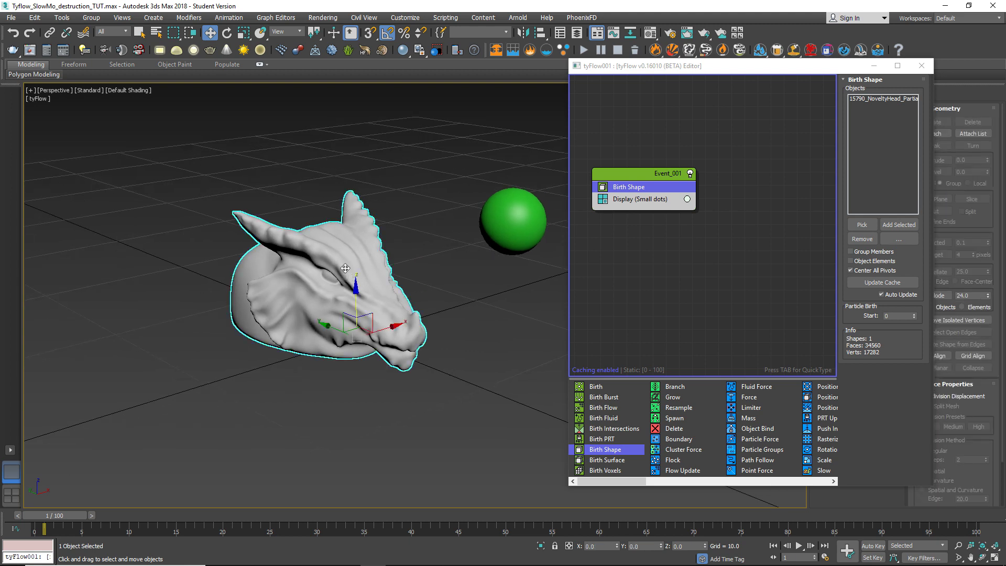
Hide the original dragon head mesh so only its tyFlow particle is left in the scene.
right_click(342, 265)
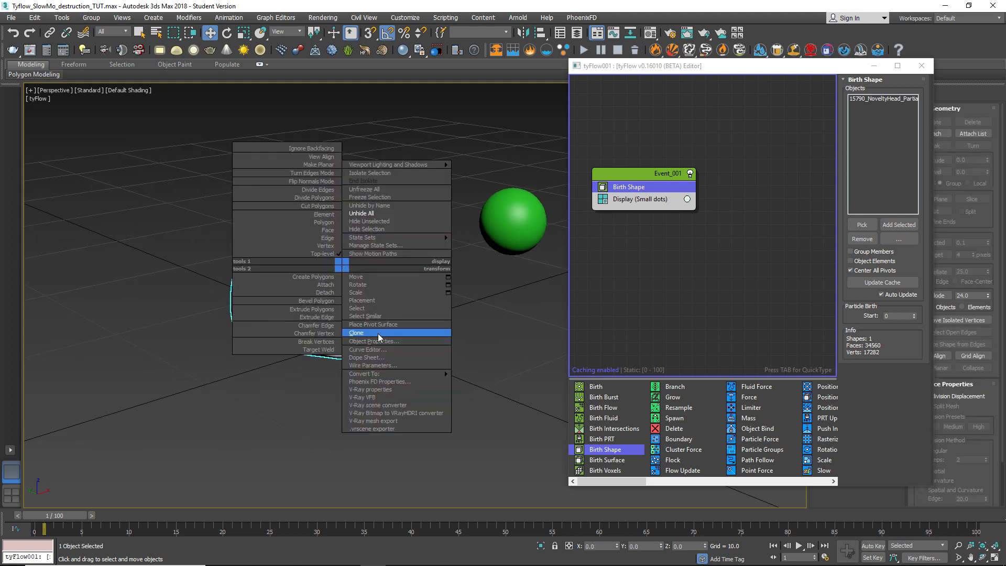
click(392, 230)
alt+middle_drag(360, 258, 390, 283)
drag(356, 225, 411, 279)
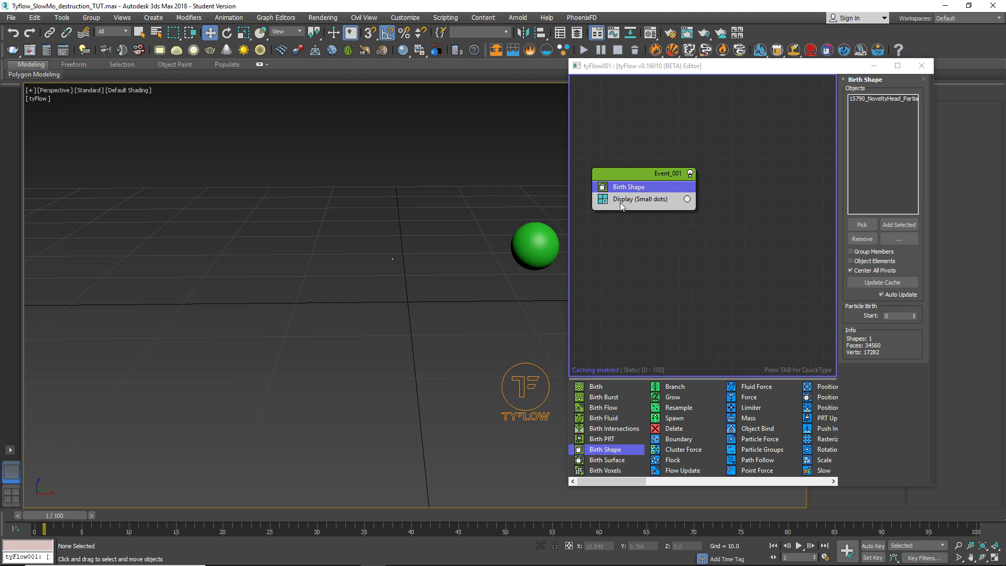
Set the display type of Event_001's Display operator to Geometry.
click(665, 204)
click(887, 101)
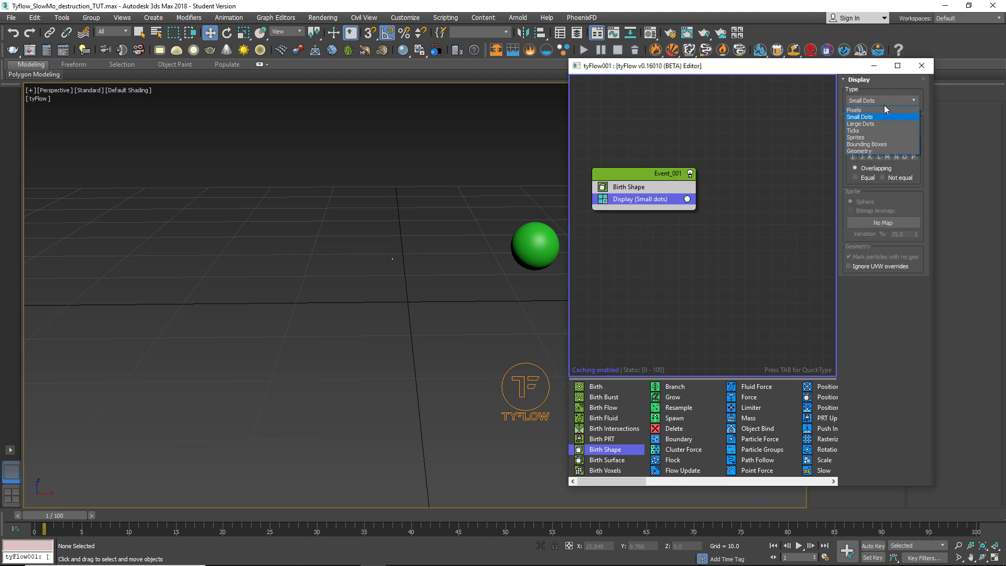
click(876, 152)
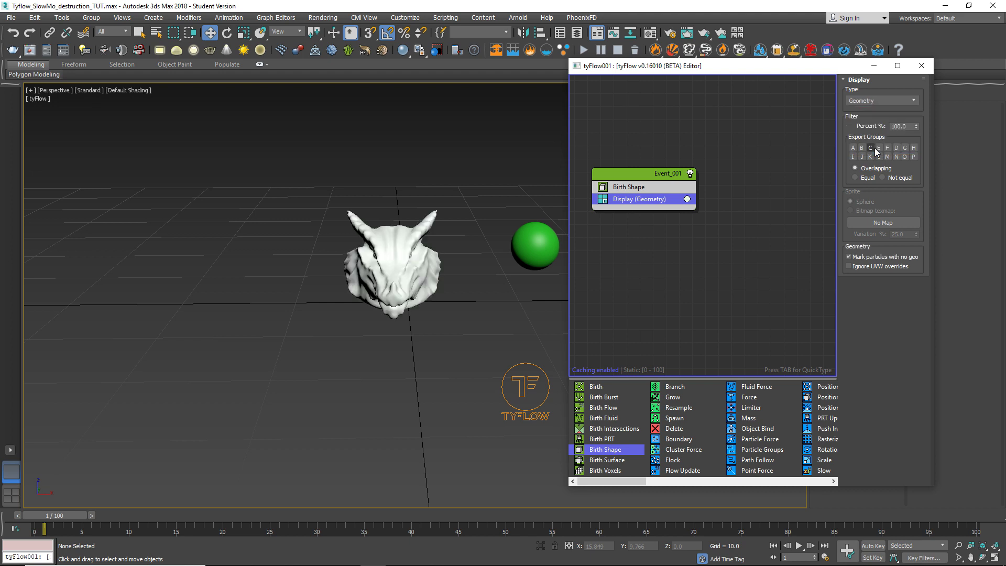
alt+middle_drag(408, 269, 391, 284)
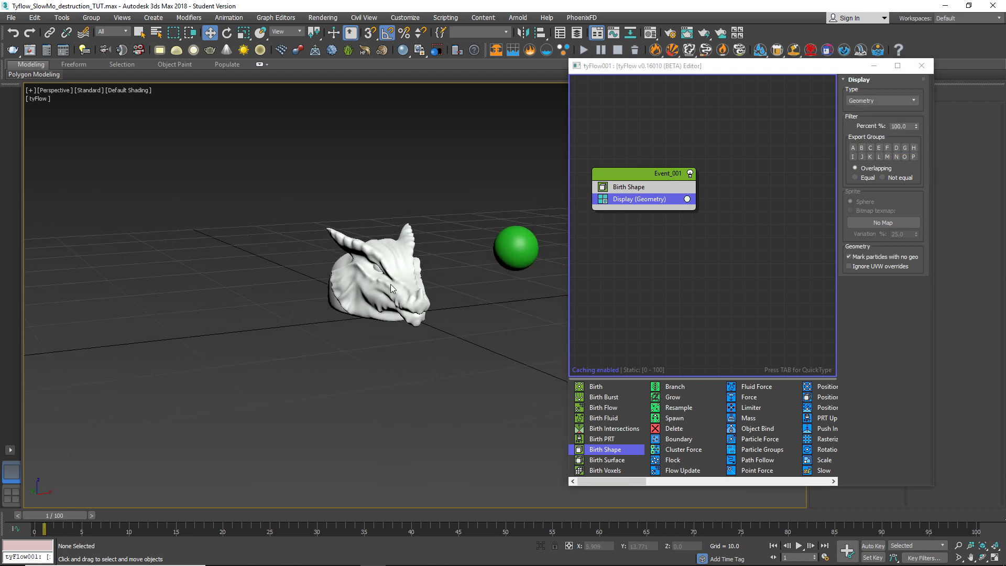
Examine the dragon head particle up close with edged faces shown, then return to plain shading.
scroll(376, 281, up, 4)
key(F4)
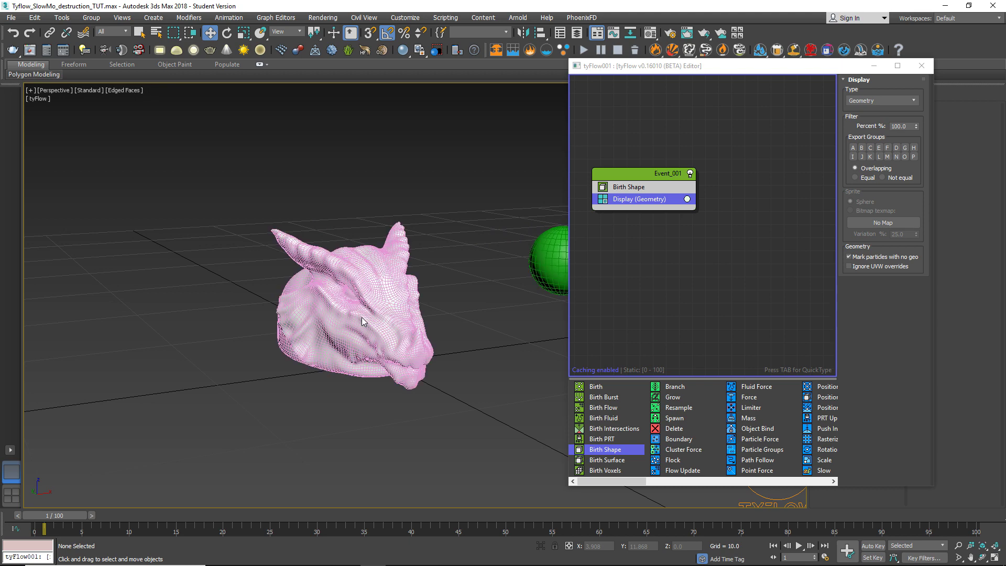
alt+middle_drag(366, 296, 366, 278)
scroll(366, 279, up, 5)
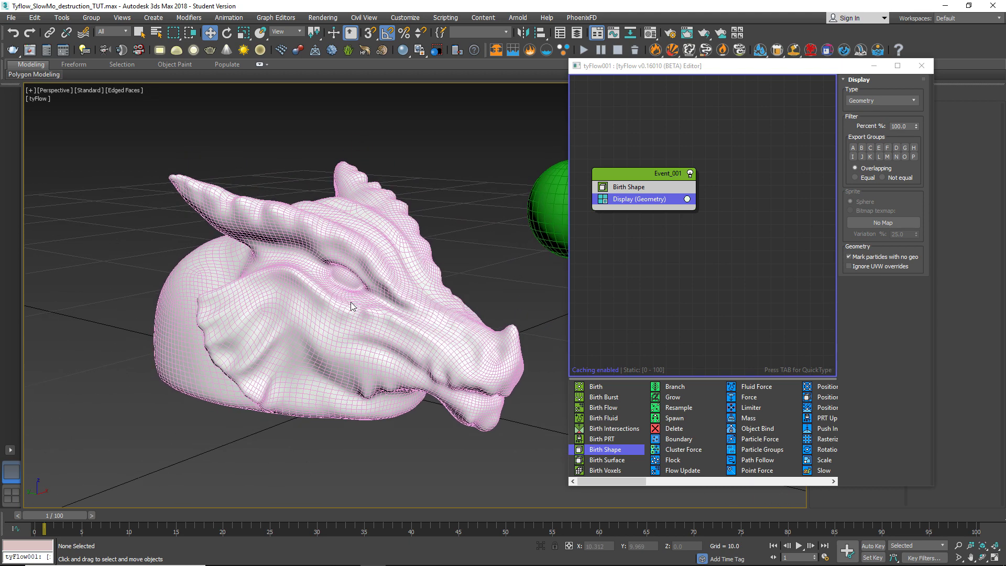
key(F4)
alt+middle_drag(341, 279, 394, 273)
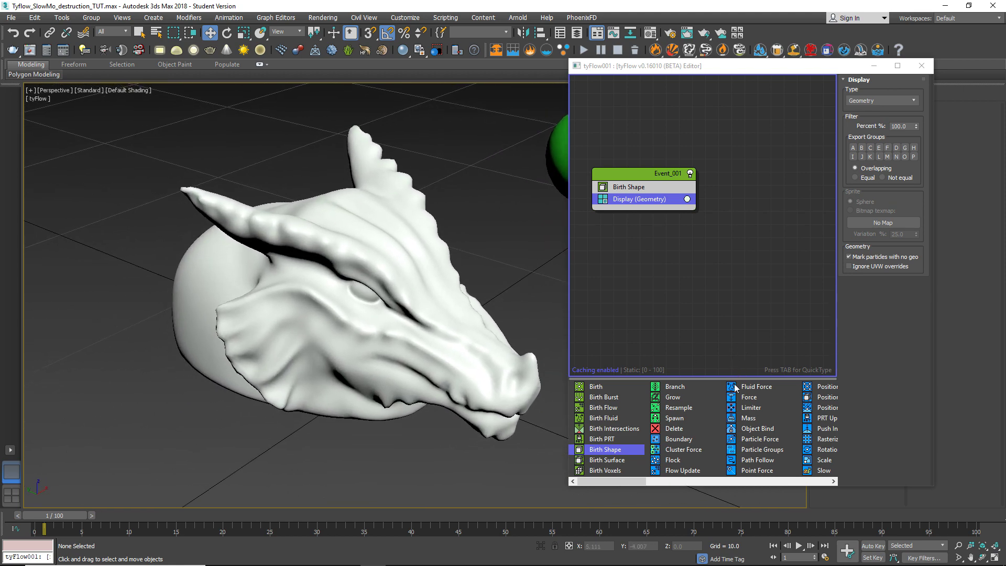
Add a Voronoi Fracture operator to Event_001 directly below Birth Shape.
scroll(702, 432, right, 3)
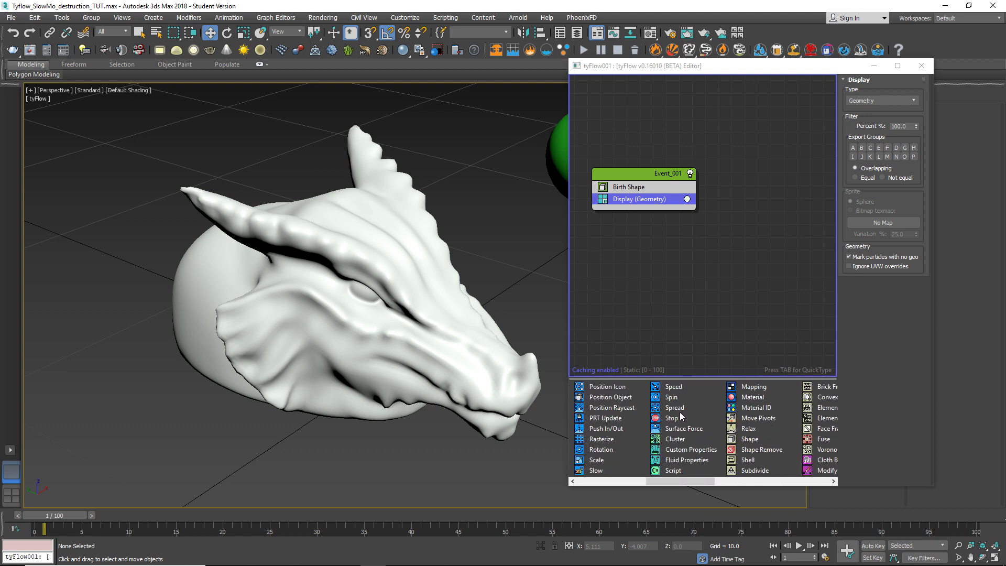
scroll(770, 440, right, 3)
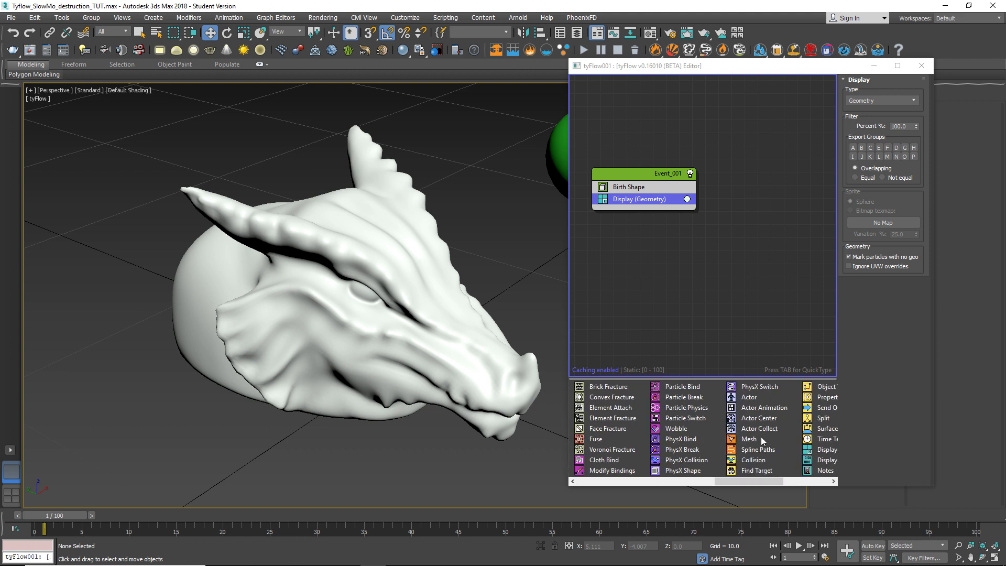
drag(608, 449, 637, 197)
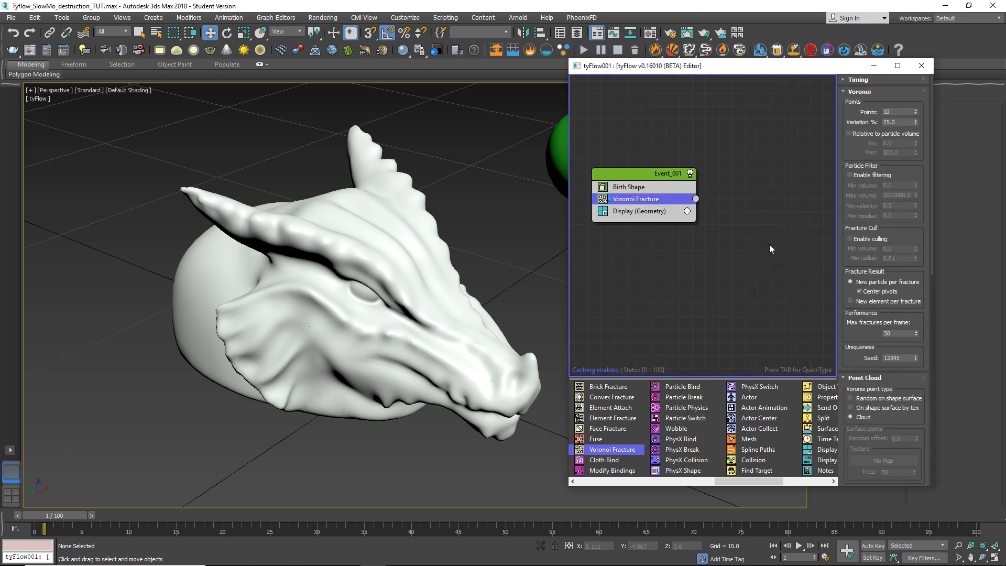
Check the fractured dragon head with edged faces shown, scrubbing the timeline and returning to frame 0.
key(F4)
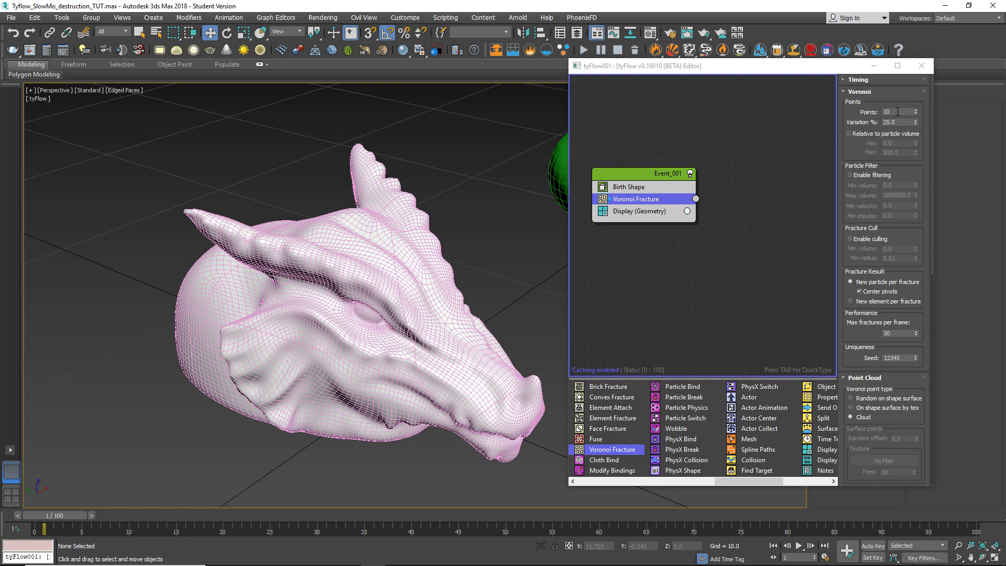
alt+middle_drag(304, 315, 394, 260)
alt+middle_drag(278, 296, 314, 332)
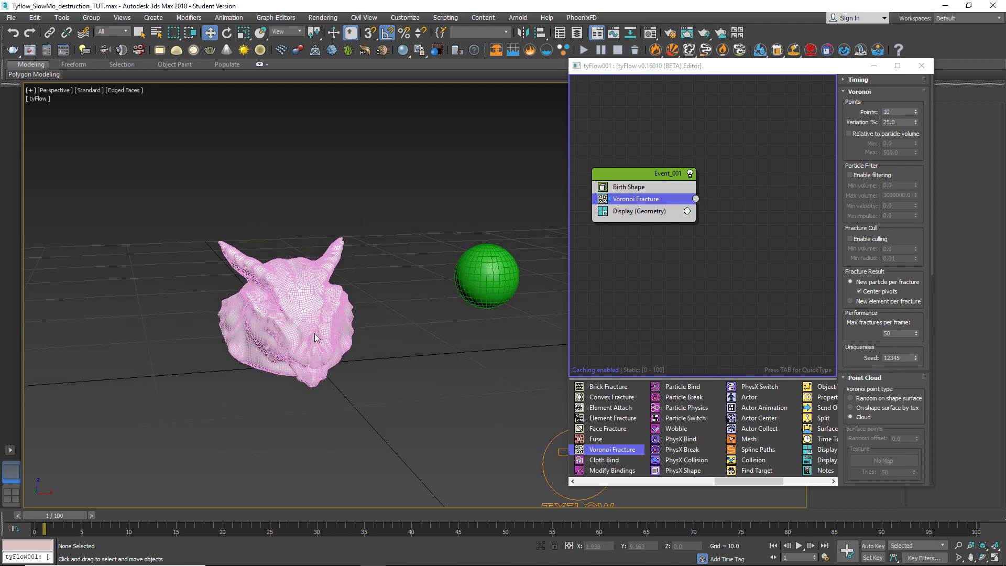
drag(54, 515, 26, 502)
key(w)
alt+middle_drag(355, 400, 412, 338)
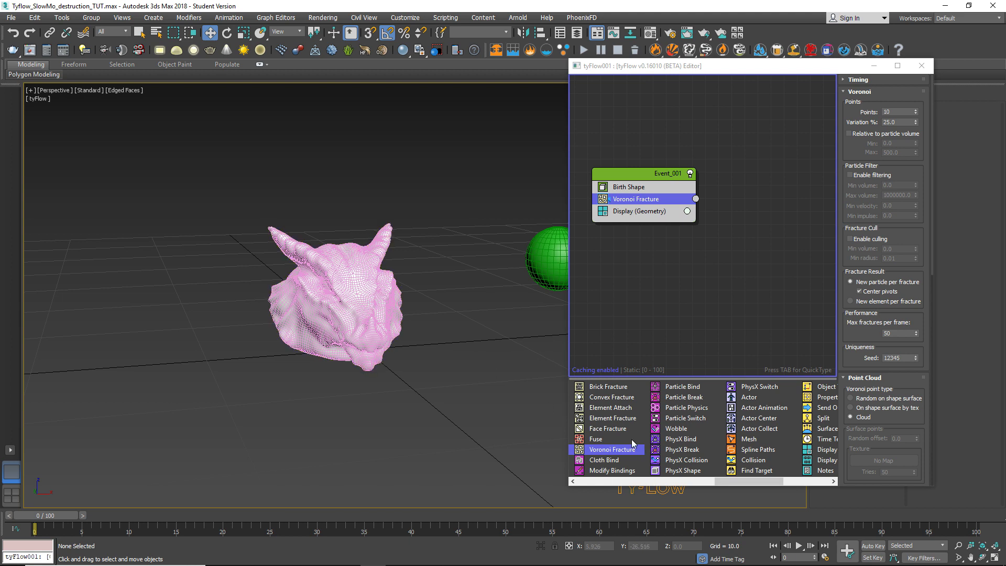
Add a PhysX Shape operator below Voronoi Fracture in Event_001 and turn off edged faces in the viewport.
drag(677, 473, 628, 208)
alt+middle_drag(328, 362, 392, 347)
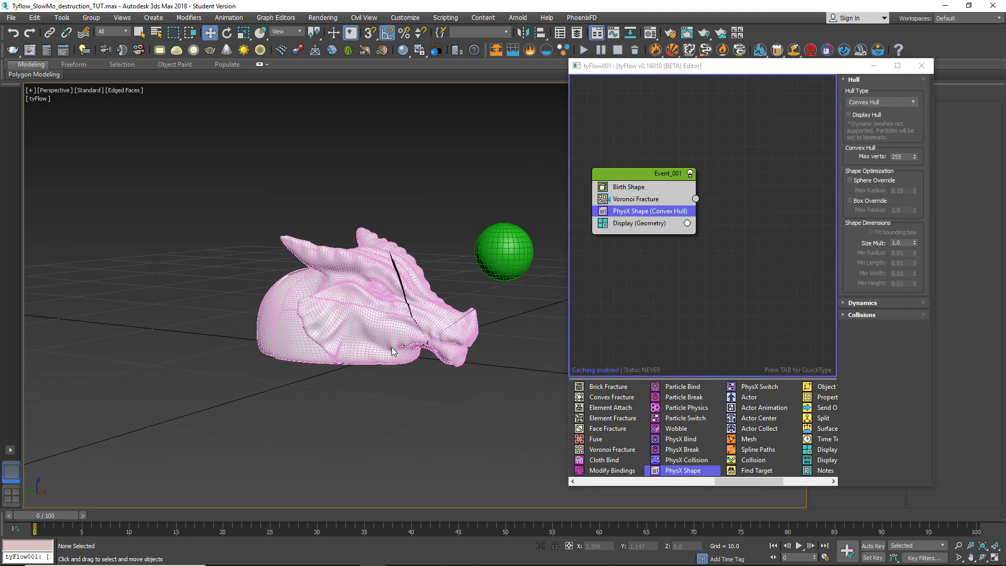
key(F4)
Examine the gaps between the dragon head fragments up close and scrub the timeline to check the PhysX simulation.
scroll(393, 348, up, 8)
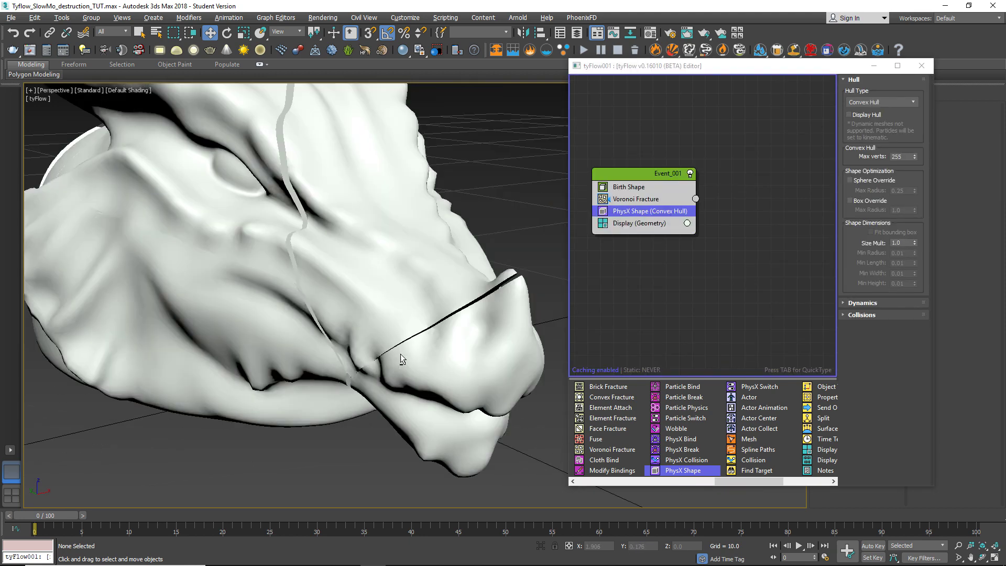
scroll(396, 350, down, 8)
drag(56, 516, 30, 462)
key(w)
alt+middle_drag(217, 404, 207, 405)
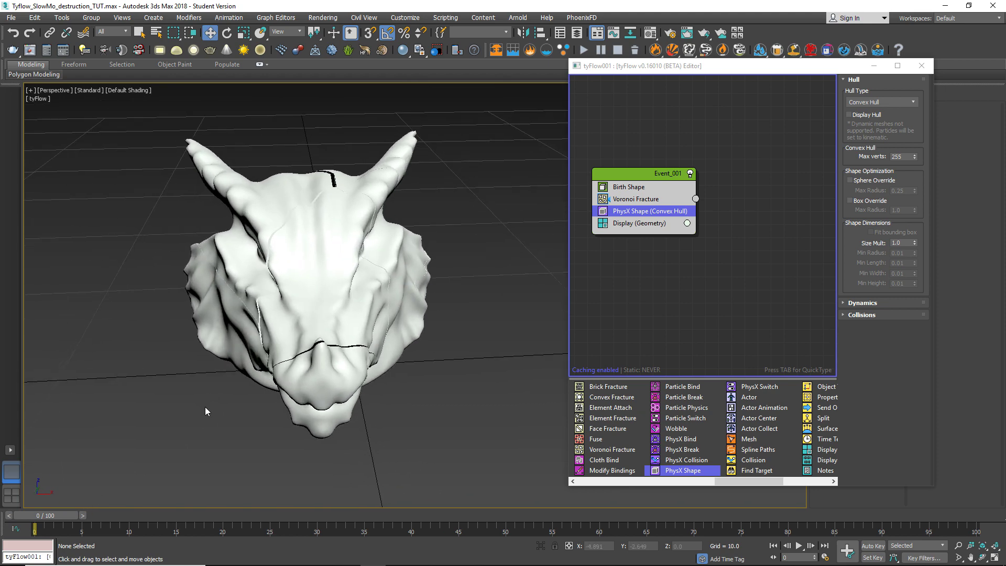
mouse_move(52, 516)
mouse_down()
mouse_move(210, 514)
mouse_move(34, 495)
mouse_move(51, 501)
mouse_up()
Add a PhysX Collision operator to Event_001 directly below PhysX Shape.
drag(698, 461, 639, 219)
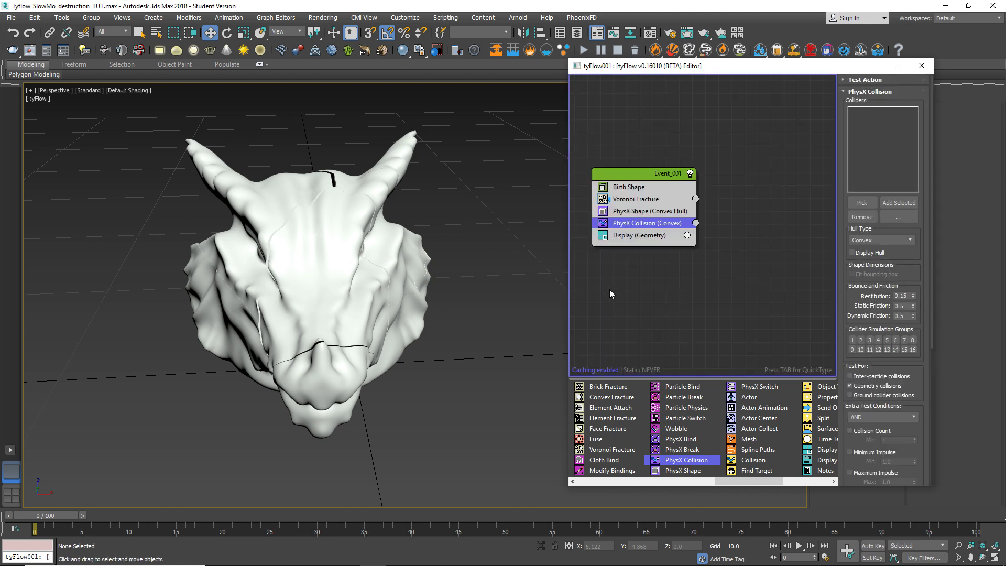
middle_drag(486, 270, 545, 263)
scroll(524, 284, down, 3)
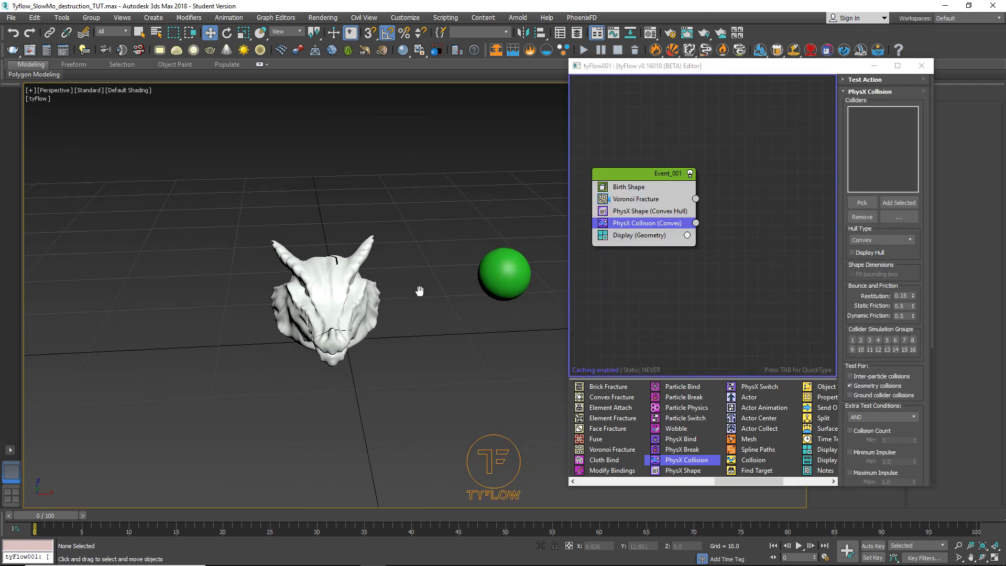
Pick the green sphere, Sphere001, as the collider of the PhysX Collision operator.
click(862, 202)
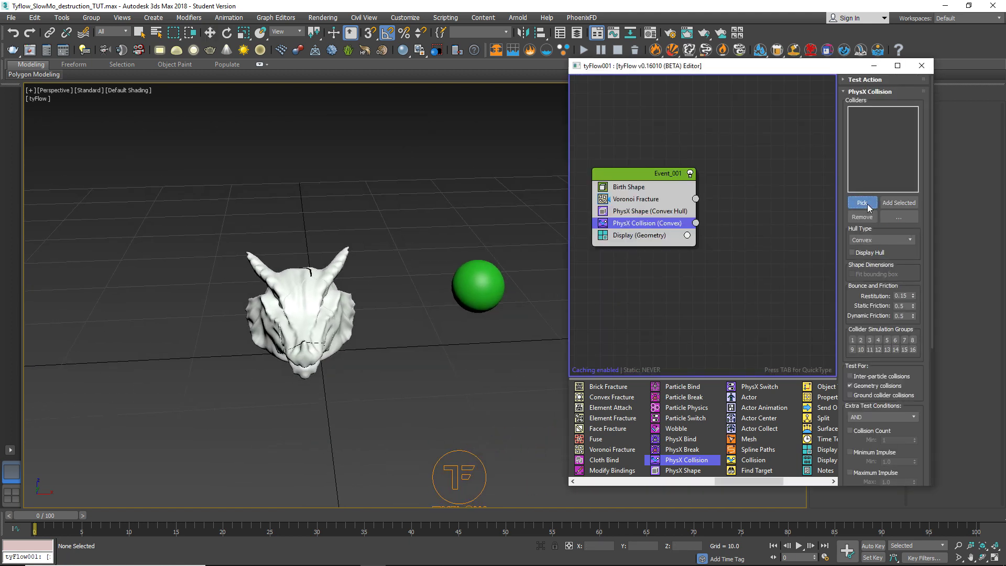
click(485, 283)
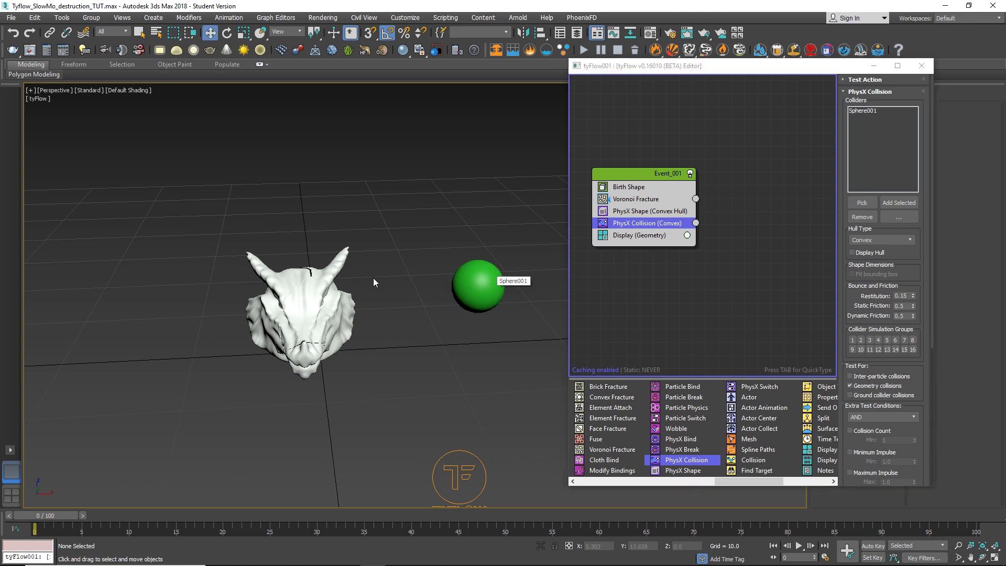
scroll(394, 297, up, 2)
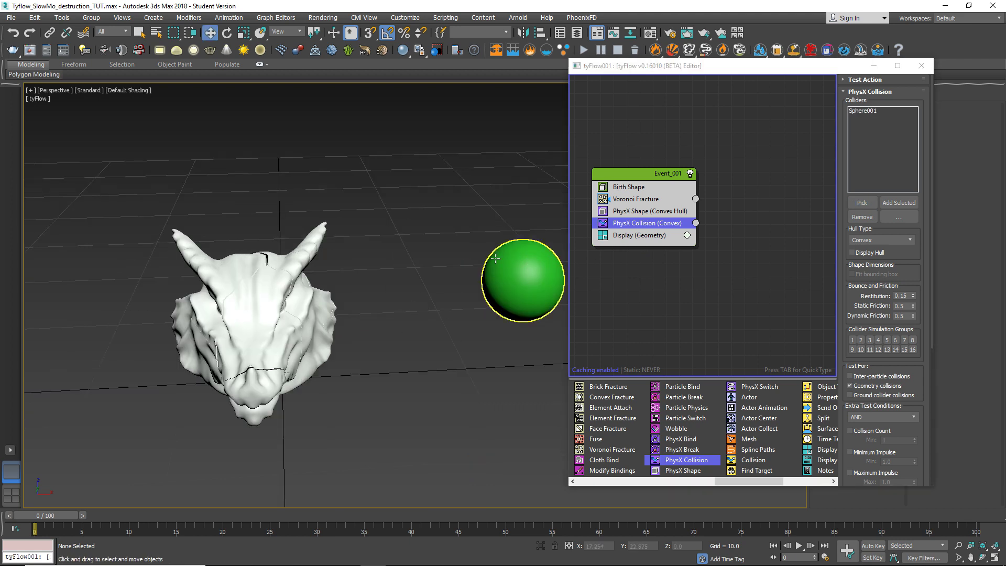
Scrub the first frames of the timeline to examine the gaps between the dragon head fragments, returning to frame 0.
mouse_move(58, 514)
mouse_down()
mouse_move(220, 511)
mouse_move(72, 507)
mouse_move(200, 499)
mouse_move(48, 499)
mouse_move(68, 500)
mouse_up()
key(w)
alt+middle_drag(220, 354, 326, 365)
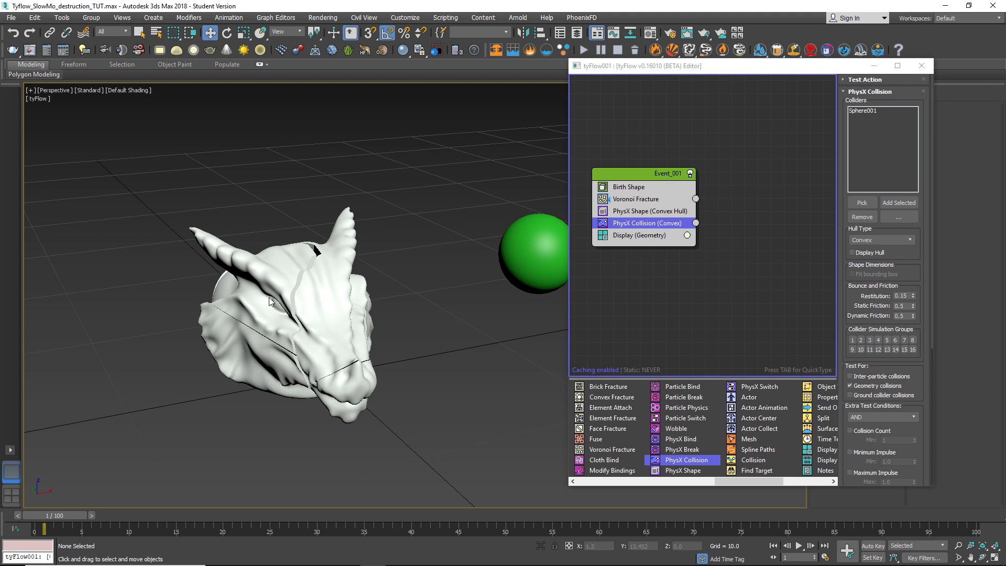
mouse_move(52, 520)
mouse_down()
mouse_move(123, 514)
mouse_move(35, 516)
mouse_up()
key(w)
alt+middle_drag(368, 332, 283, 340)
mouse_move(52, 515)
mouse_down()
mouse_move(115, 525)
mouse_move(45, 520)
mouse_up()
key(w)
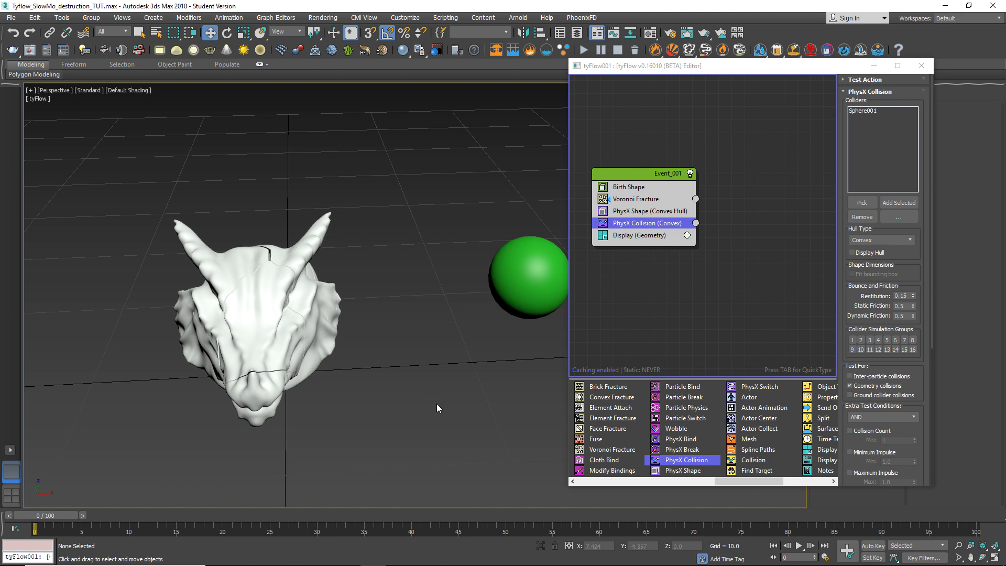
Add a PhysX Bind operator below PhysX Collision in Event_001 and enable Force under its Bind Breaking settings.
drag(691, 442, 643, 235)
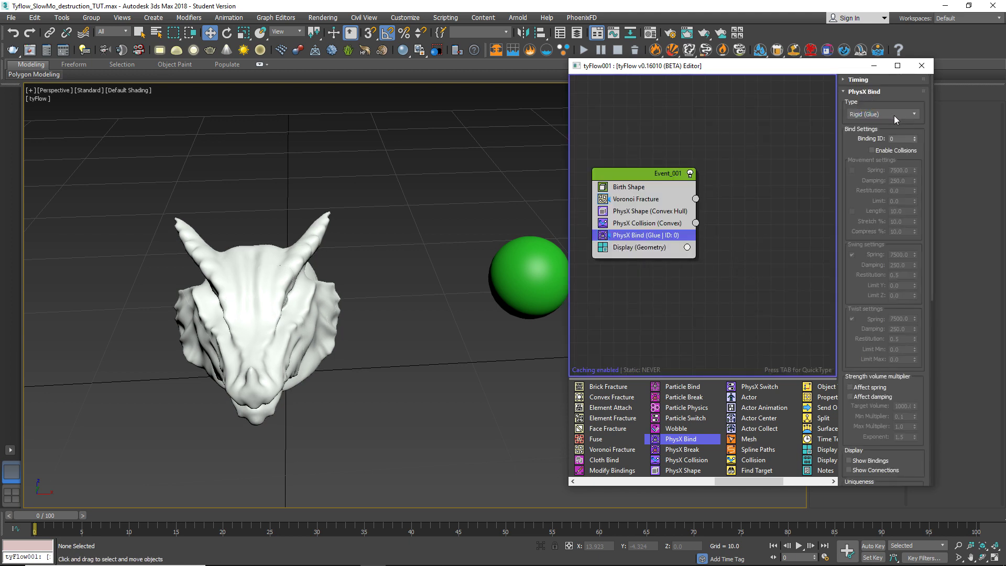
scroll(882, 260, down, 3)
scroll(882, 260, down, 9)
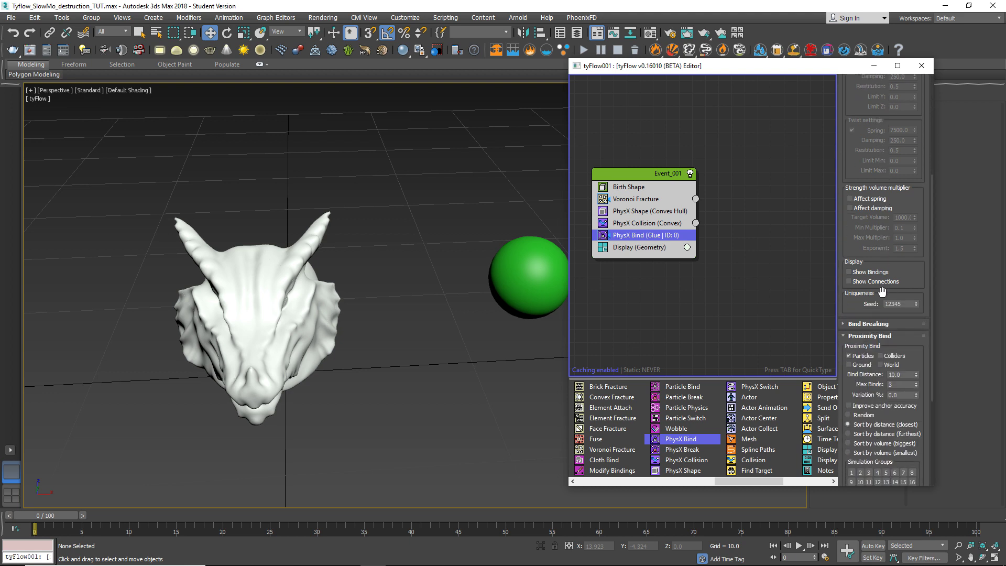
click(888, 325)
click(850, 344)
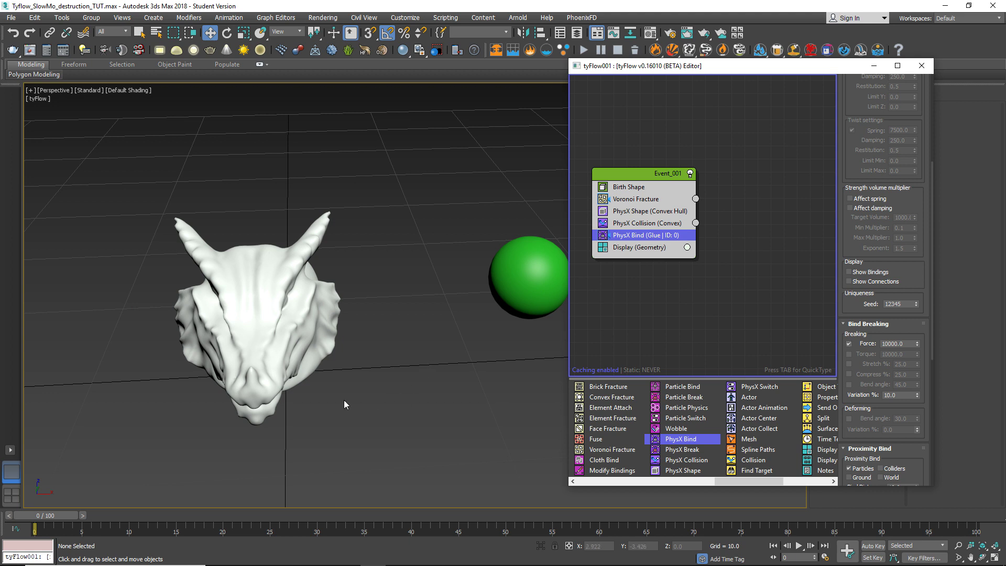
Scrub the timeline and inspect from several angles how the bound dragon head reacts to the moving sphere.
alt+middle_drag(329, 396, 376, 404)
drag(40, 512, 86, 499)
key(w)
alt+middle_drag(86, 499, 150, 498)
scroll(360, 350, down, 3)
drag(98, 516, 55, 510)
key(w)
scroll(404, 378, up, 3)
middle_drag(405, 378, 457, 334)
alt+middle_drag(463, 272, 421, 292)
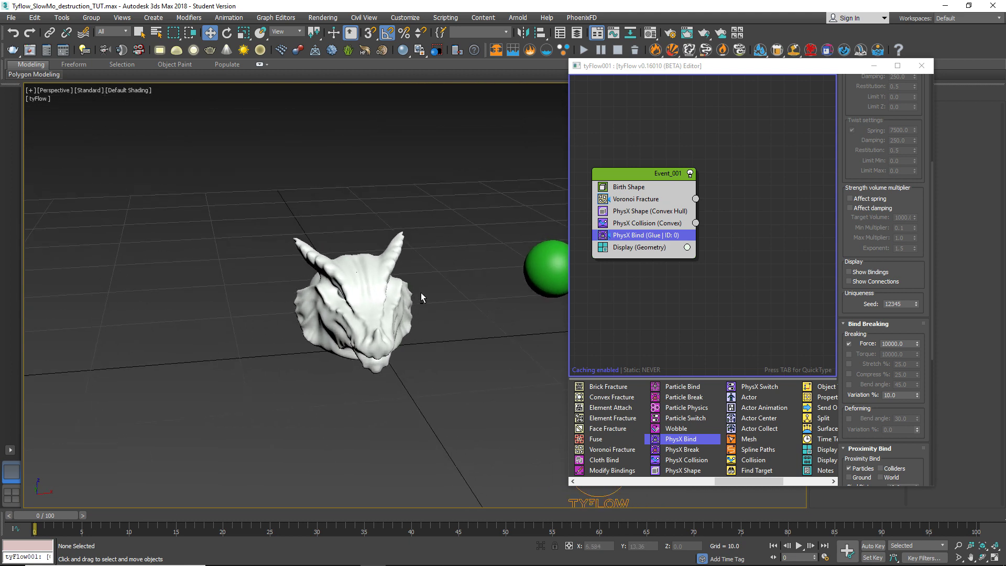
mouse_move(53, 509)
mouse_down()
mouse_move(81, 517)
mouse_move(64, 517)
mouse_up()
key(w)
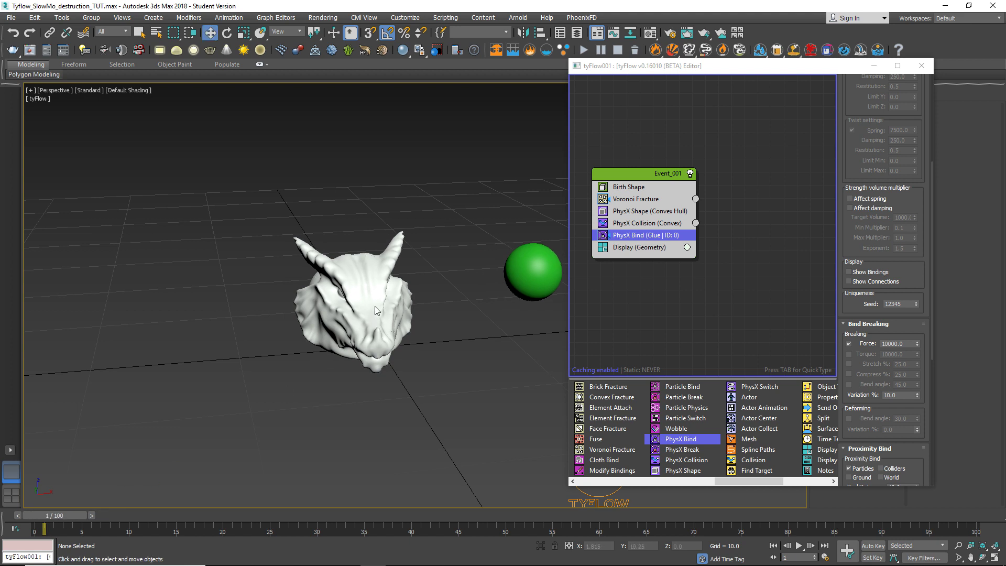
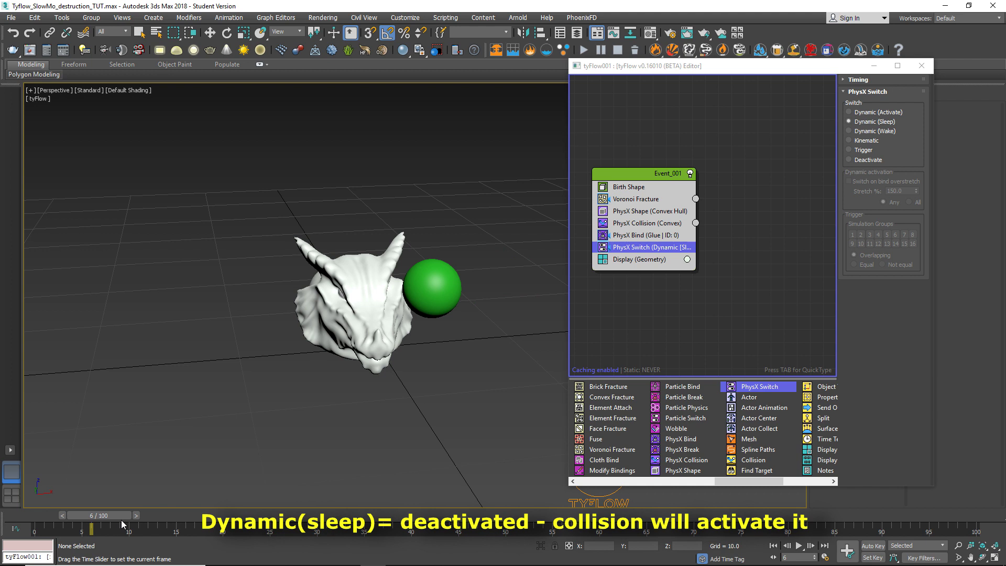
Return the timeline to frame 0 and add a Property Test operator below PhysX Switch in Event_001.
drag(118, 518, 34, 530)
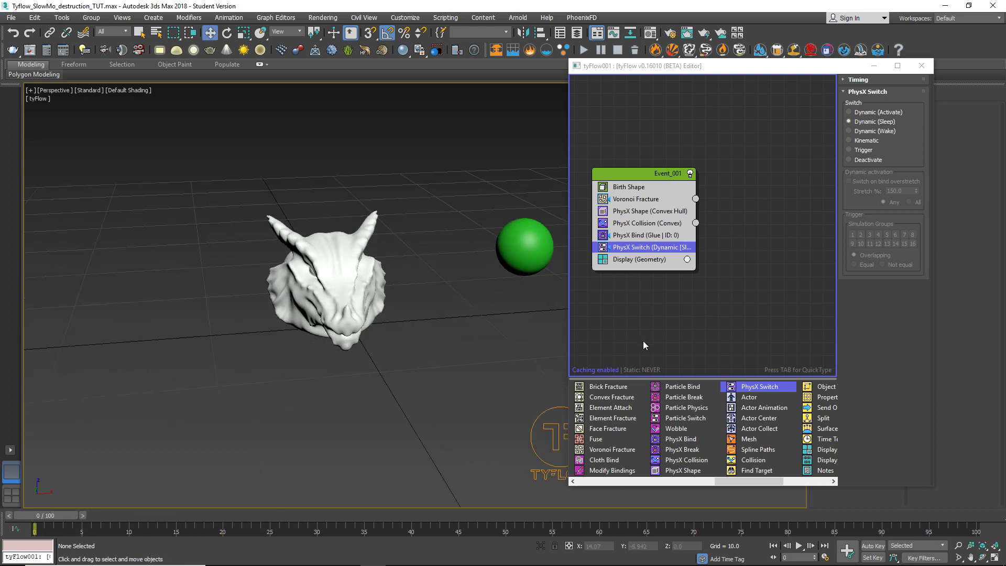
scroll(697, 406, down, 2)
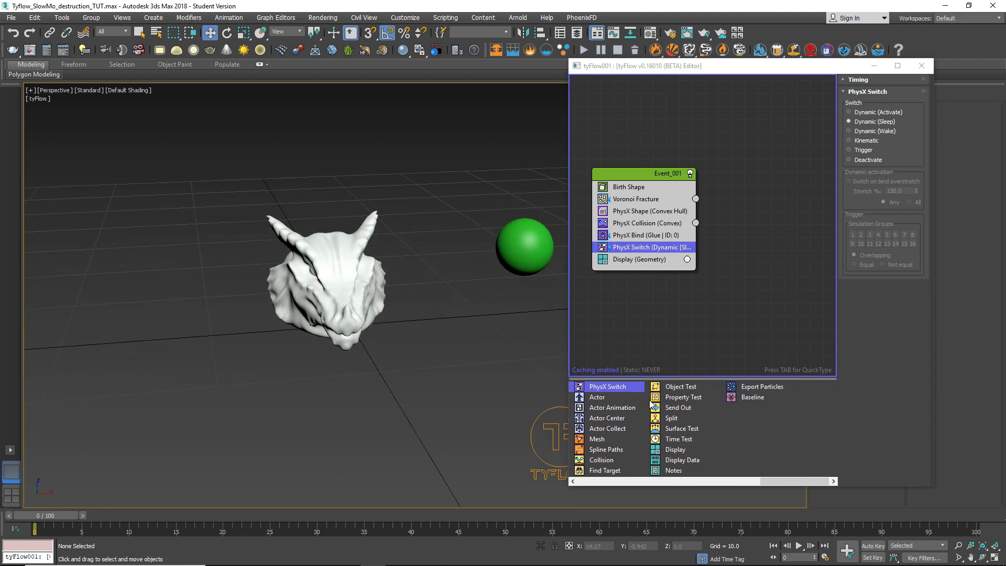
drag(684, 401, 644, 256)
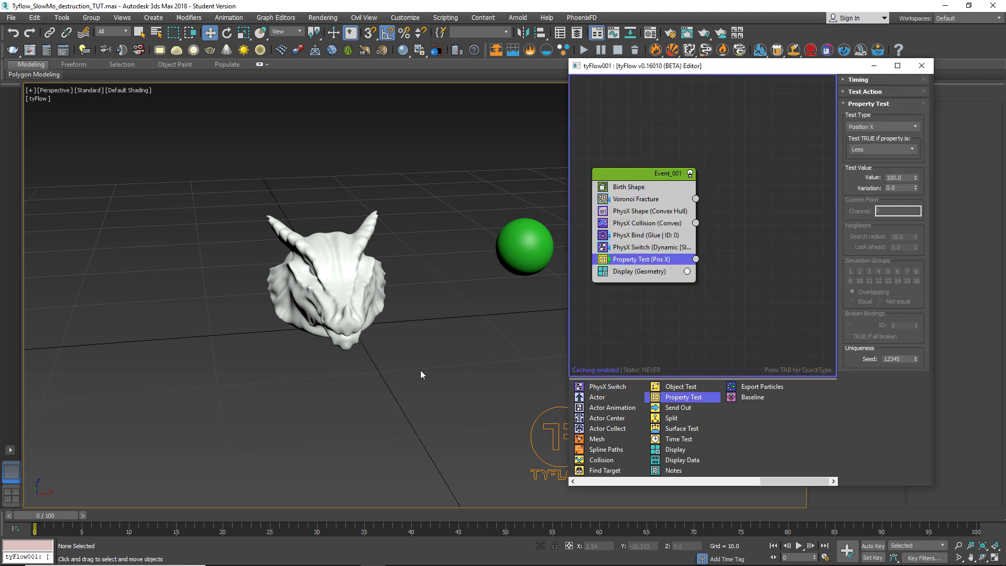
middle_drag(421, 373, 427, 383)
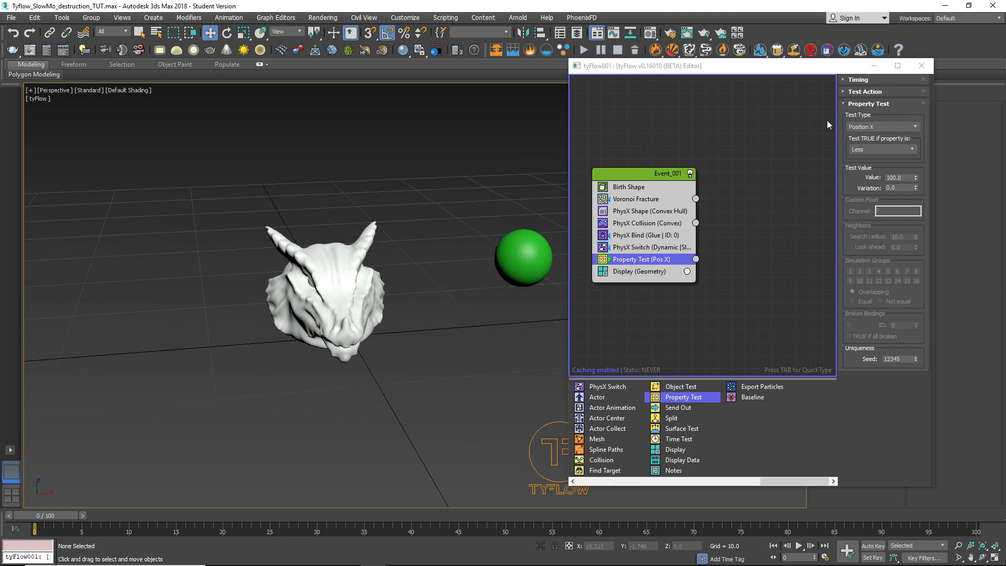
Set the Property Test type to Binds Broken (PhysX) and make it true when the property is Greater.
click(907, 127)
scroll(885, 220, down, 2)
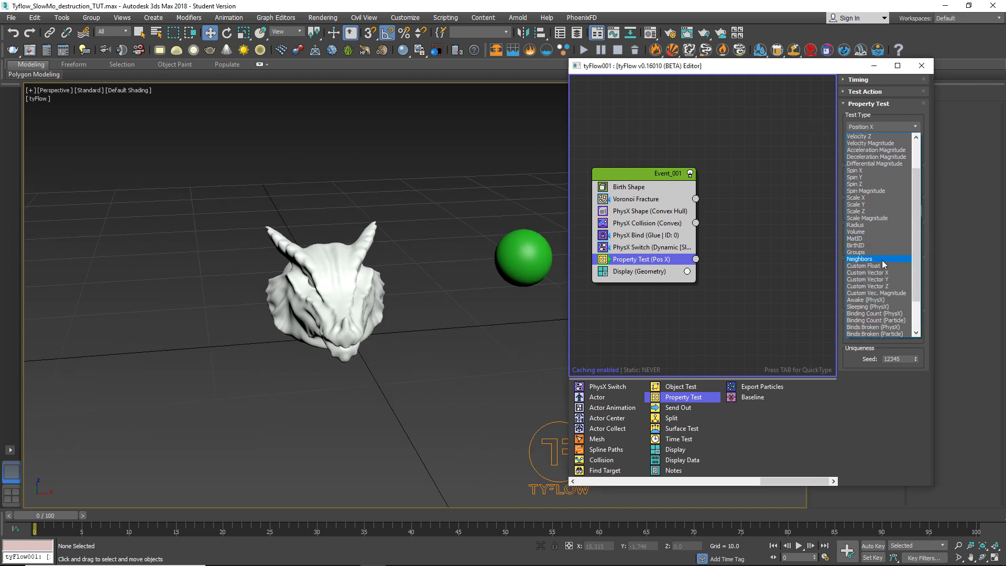
click(891, 328)
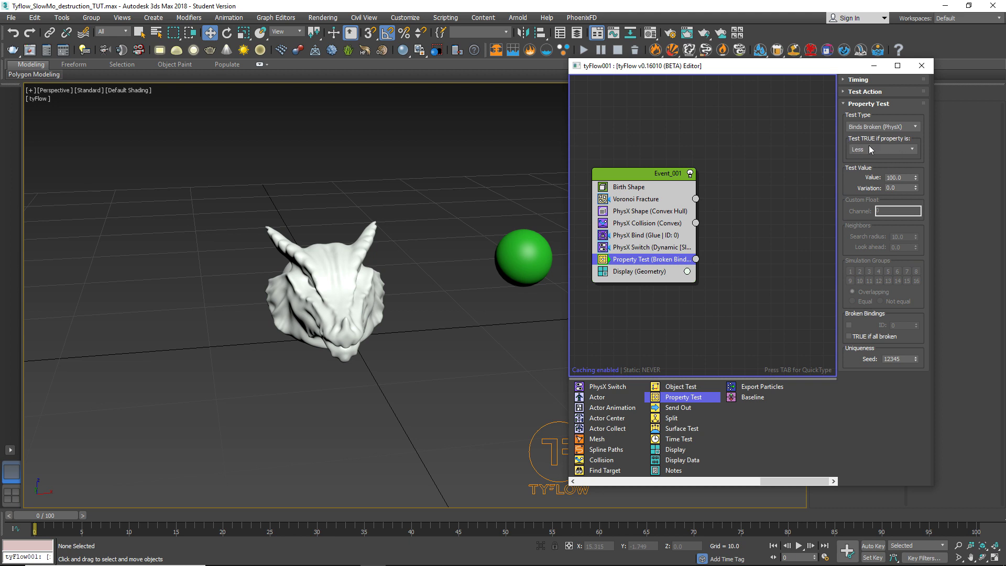
click(900, 149)
click(894, 167)
Create a new event containing a Voronoi Fracture operator beside Event_001.
middle_drag(729, 280, 744, 257)
click(737, 257)
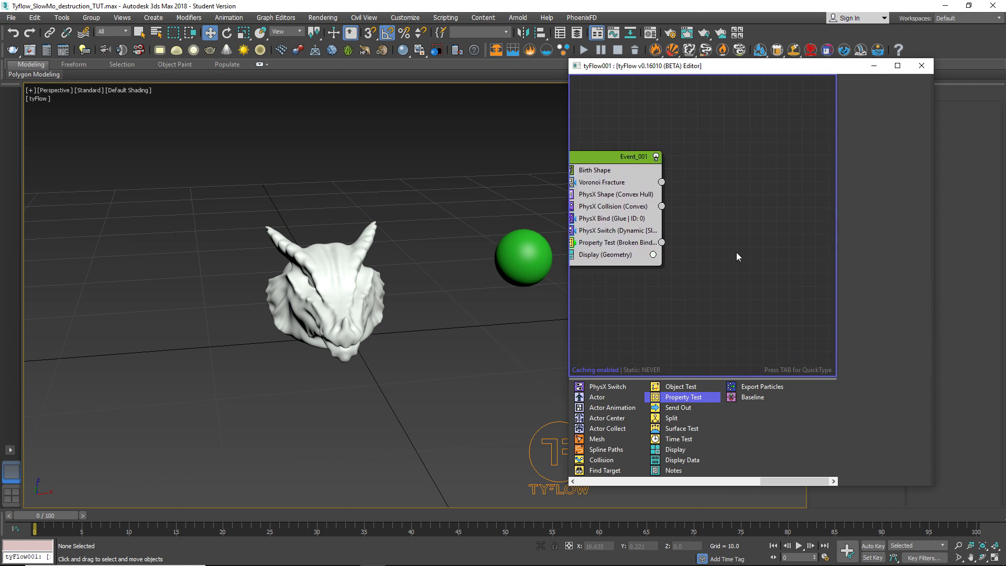
key(Tab)
text(voro)
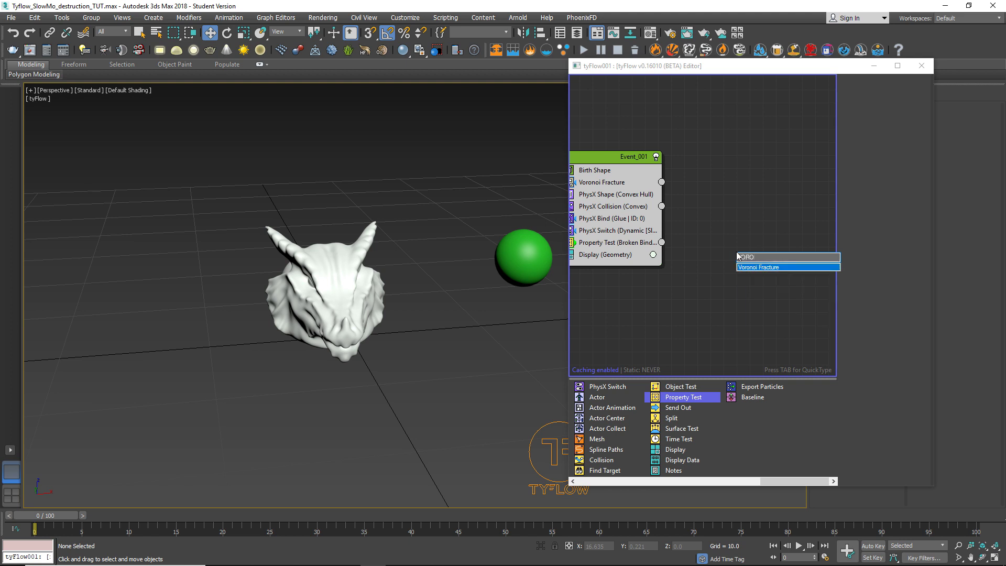
key(Return)
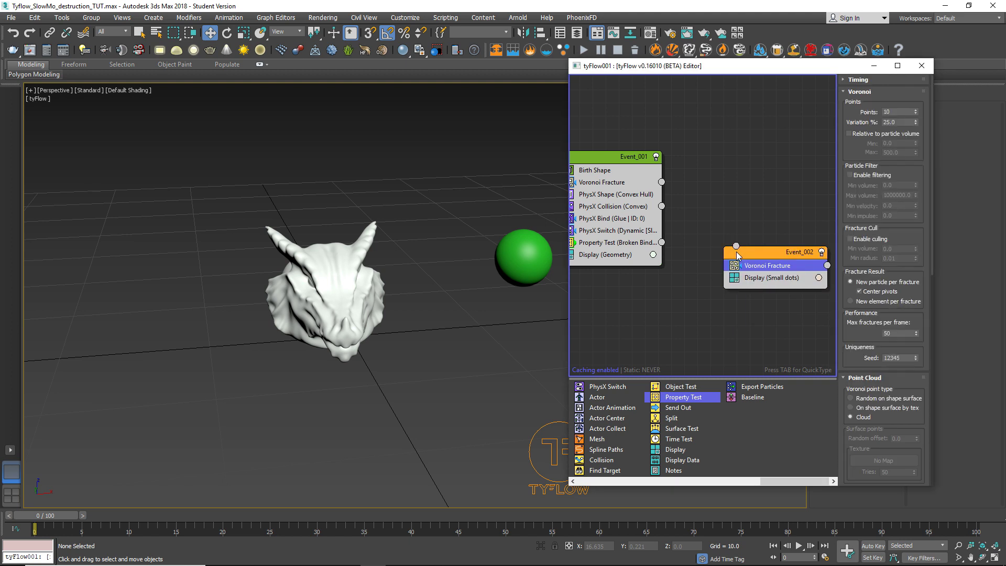
Connect the Property Test output of Event_001 to the input of Event_002.
middle_drag(722, 220, 753, 189)
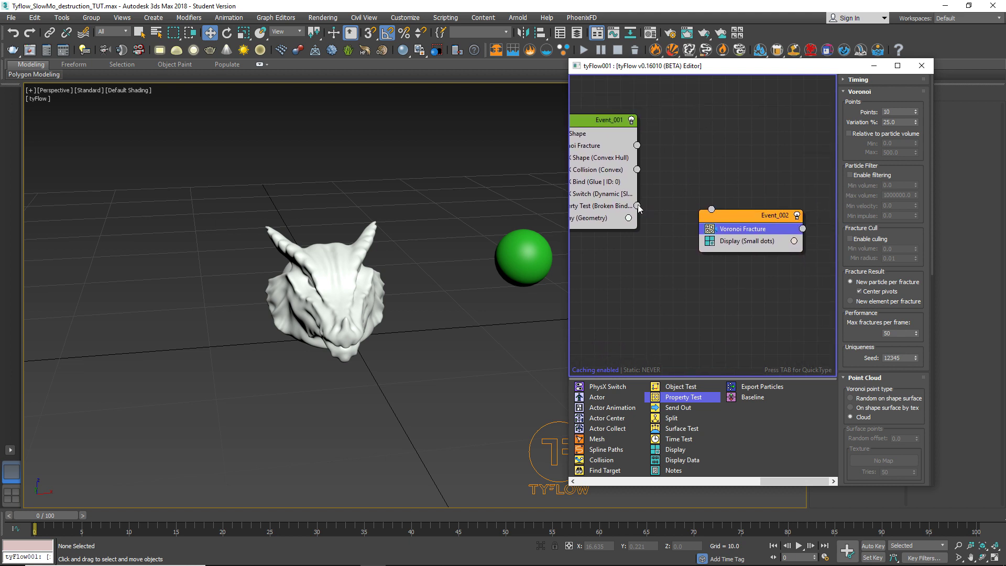
drag(633, 205, 724, 221)
middle_drag(666, 245, 645, 232)
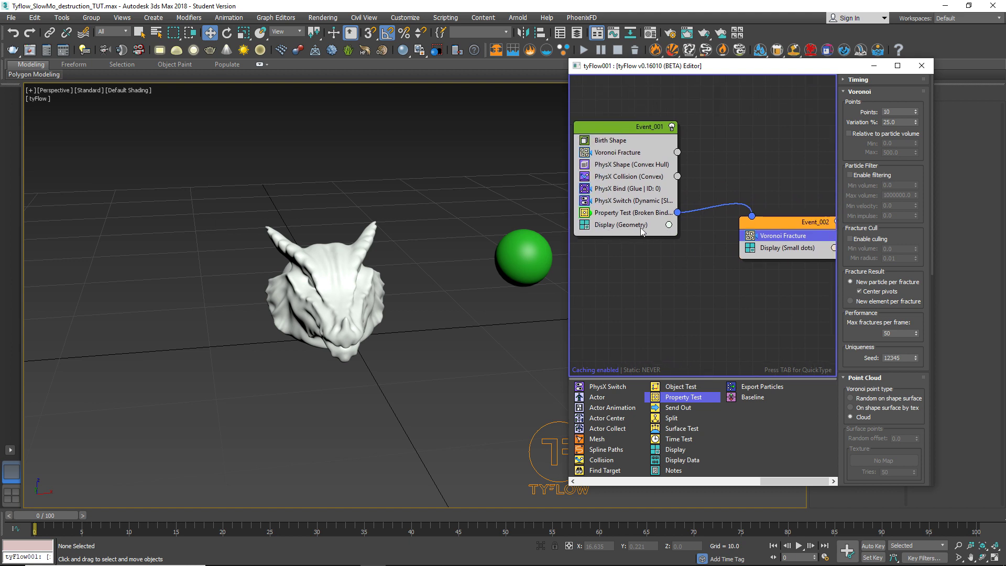
Change the Display operator's colour in Event_001 to pure red.
click(669, 225)
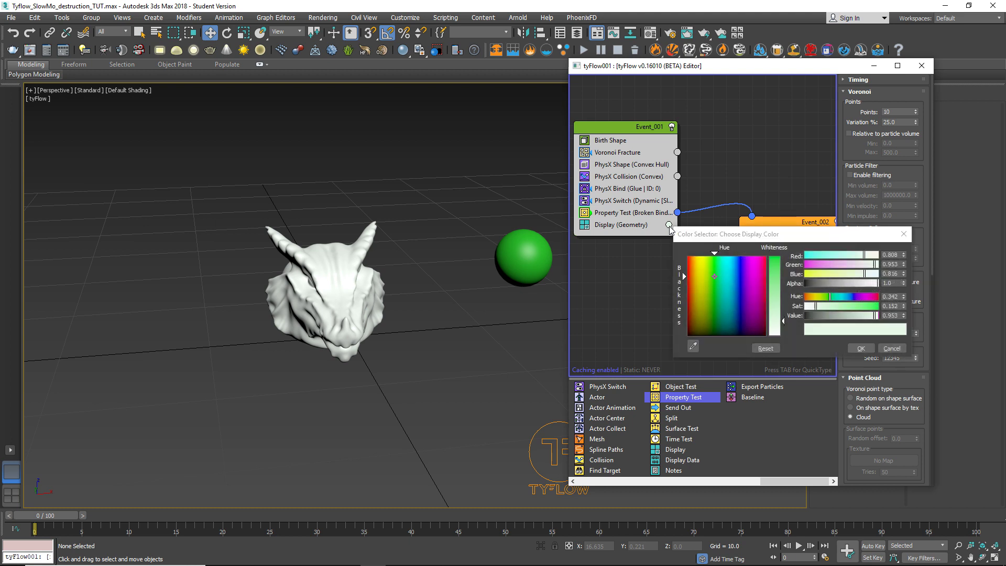
drag(714, 275, 687, 257)
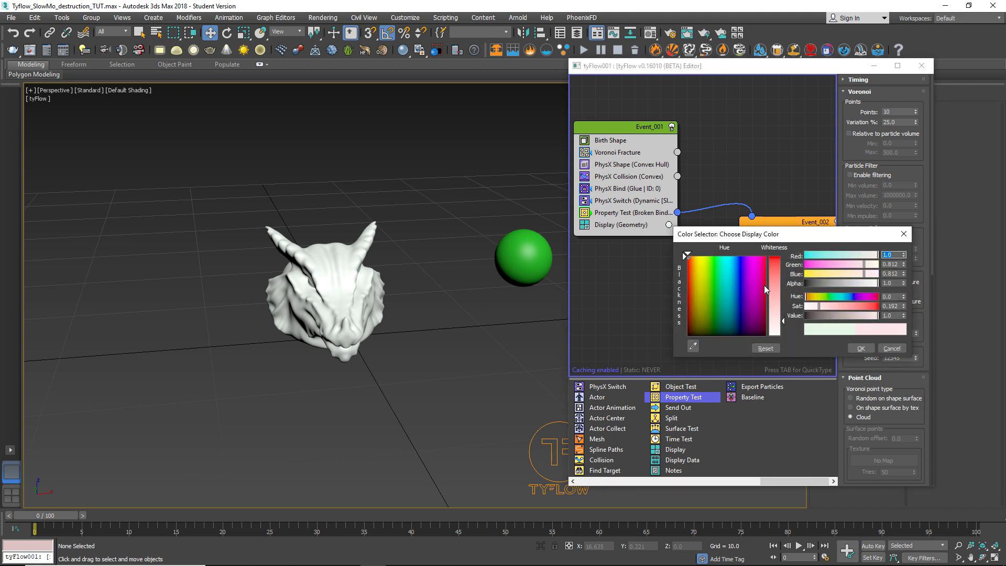
drag(764, 286, 770, 334)
click(859, 348)
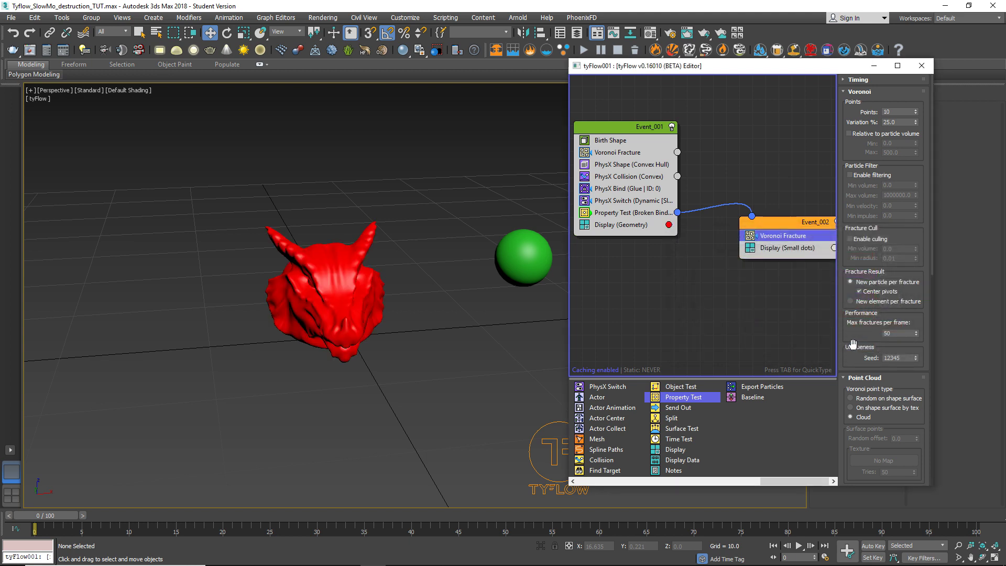
alt+middle_drag(504, 298, 512, 300)
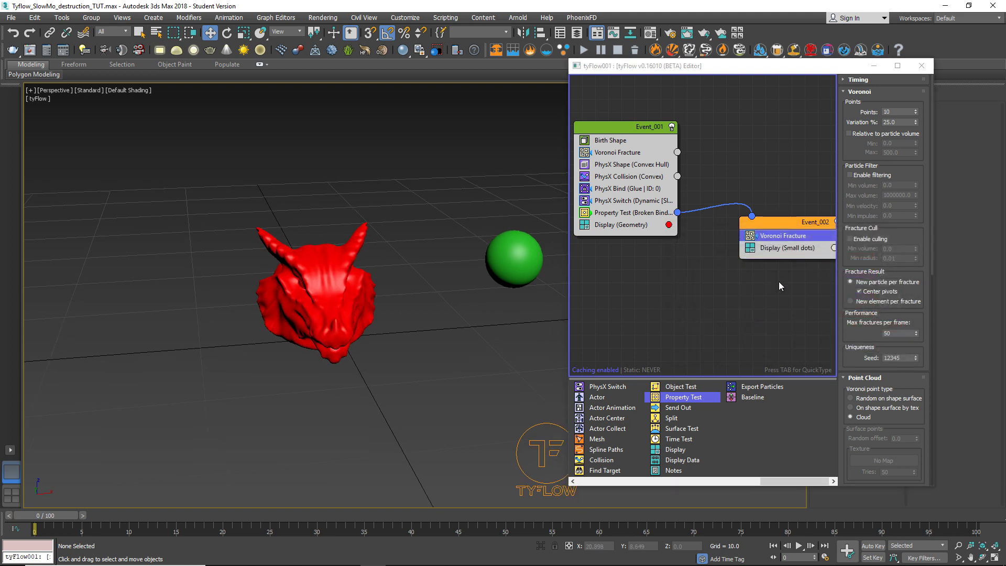
Change the Display operator's colour in Event_002 to a saturated purple.
middle_drag(779, 286, 714, 292)
click(769, 254)
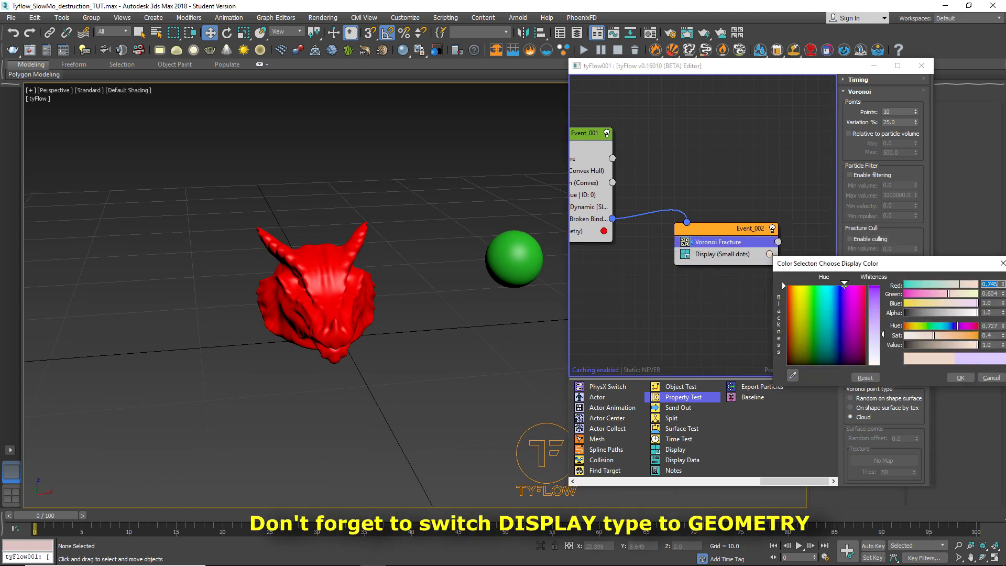
drag(844, 284, 845, 285)
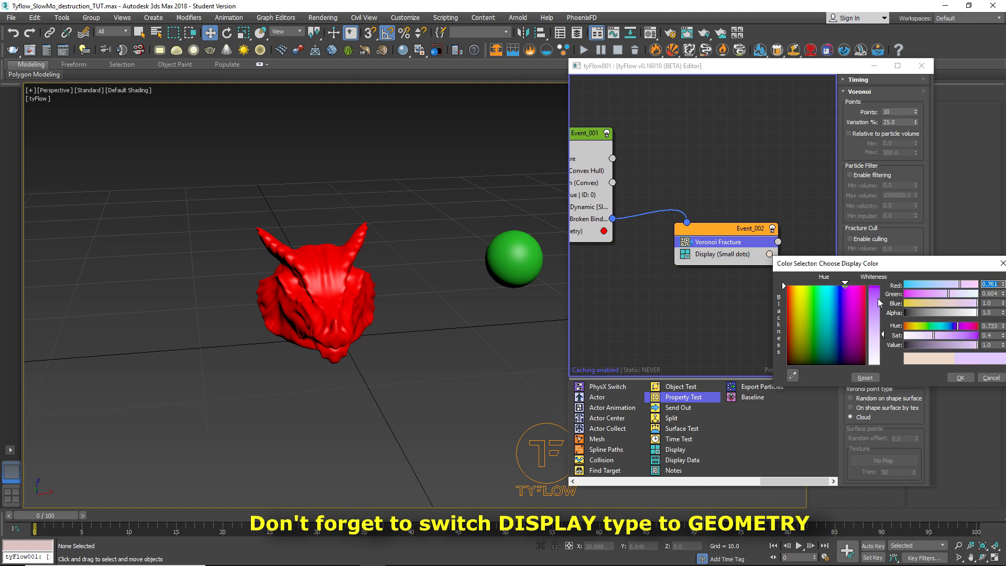
click(879, 303)
click(960, 378)
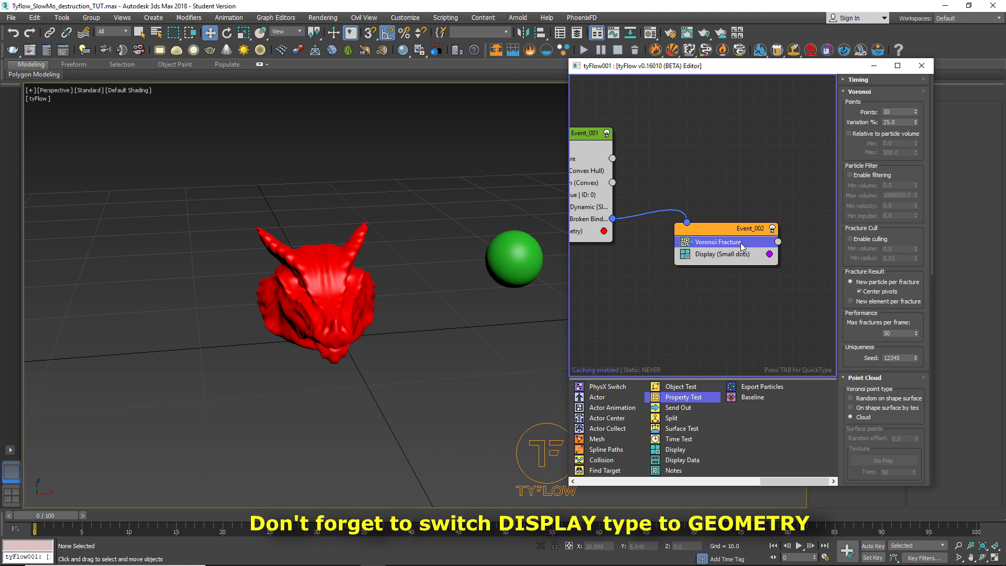
Set the Event_002 Voronoi Fracture to 35 points and move the timeline to frame 3.
click(898, 112)
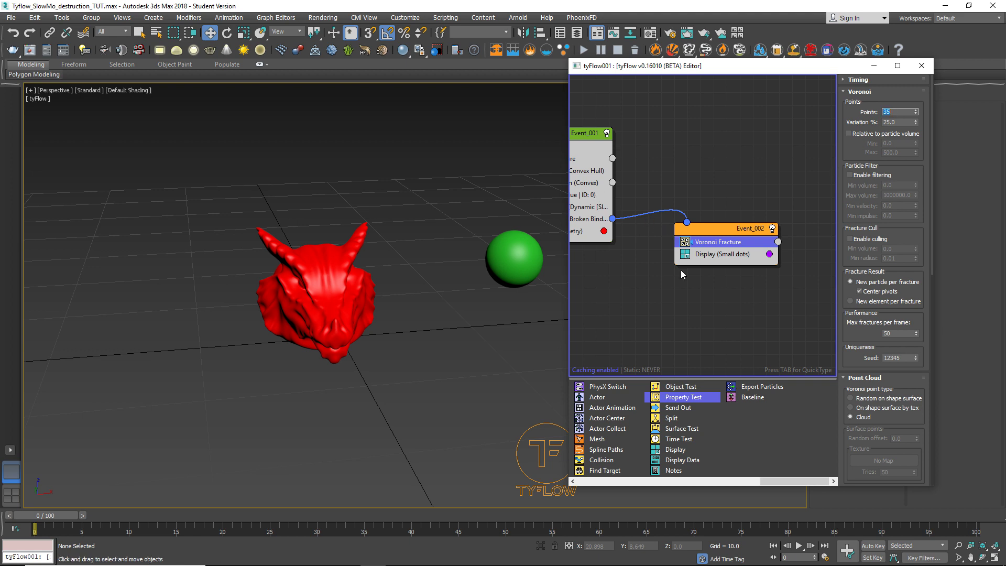
middle_drag(654, 284, 625, 290)
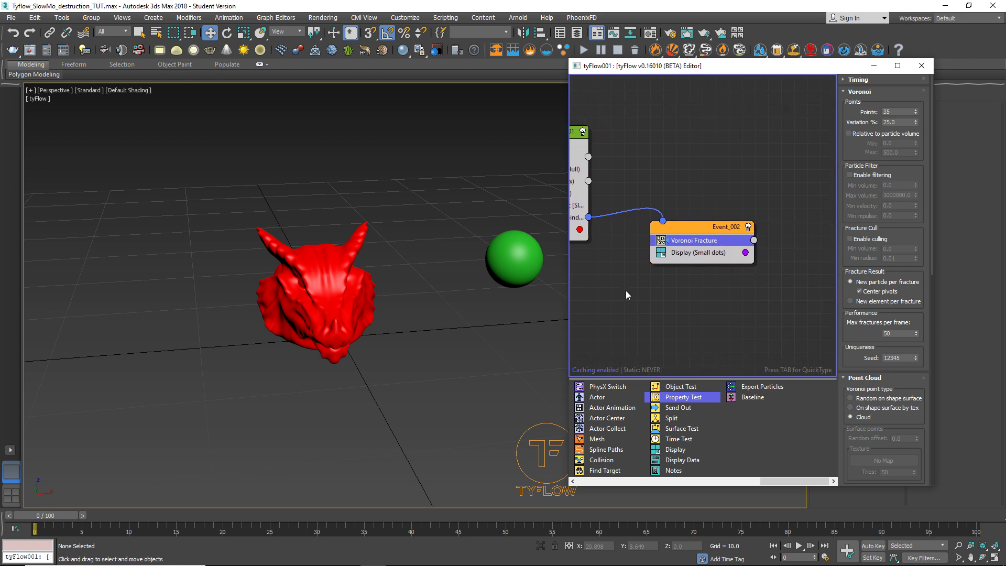
drag(56, 519, 86, 514)
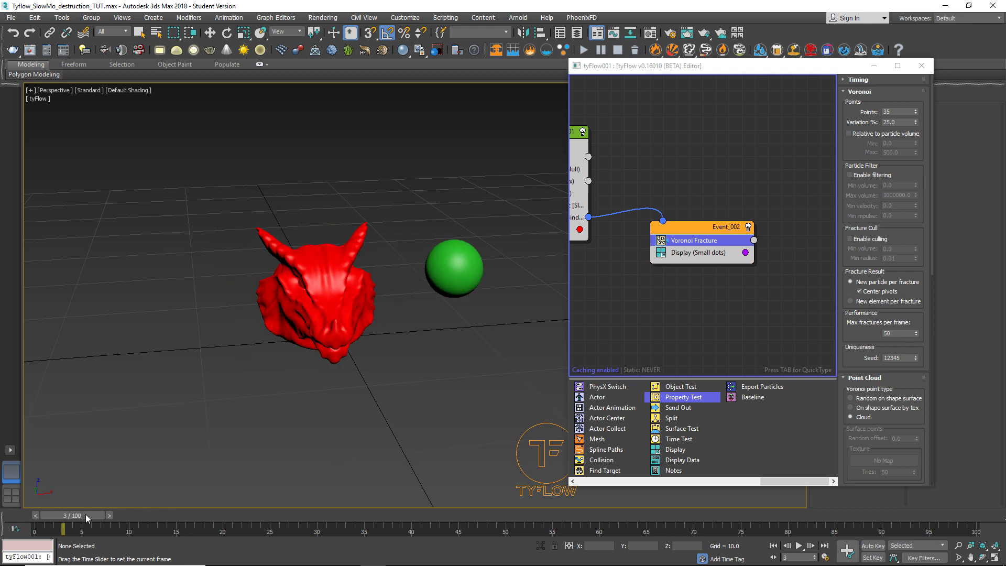
key(w)
Set the test value of the Property Test operator in Event_001 to 1.0.
middle_drag(588, 261, 683, 246)
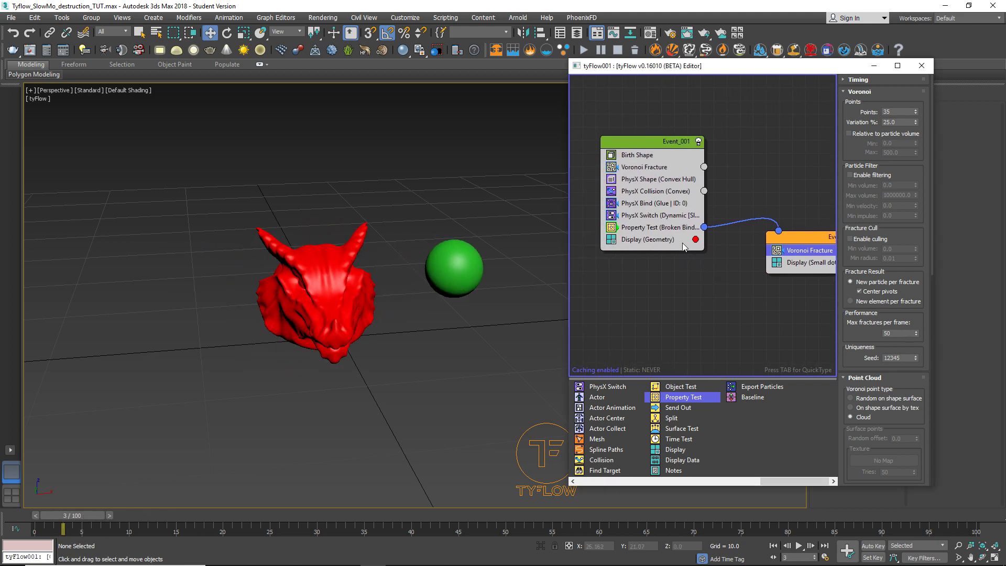
click(660, 229)
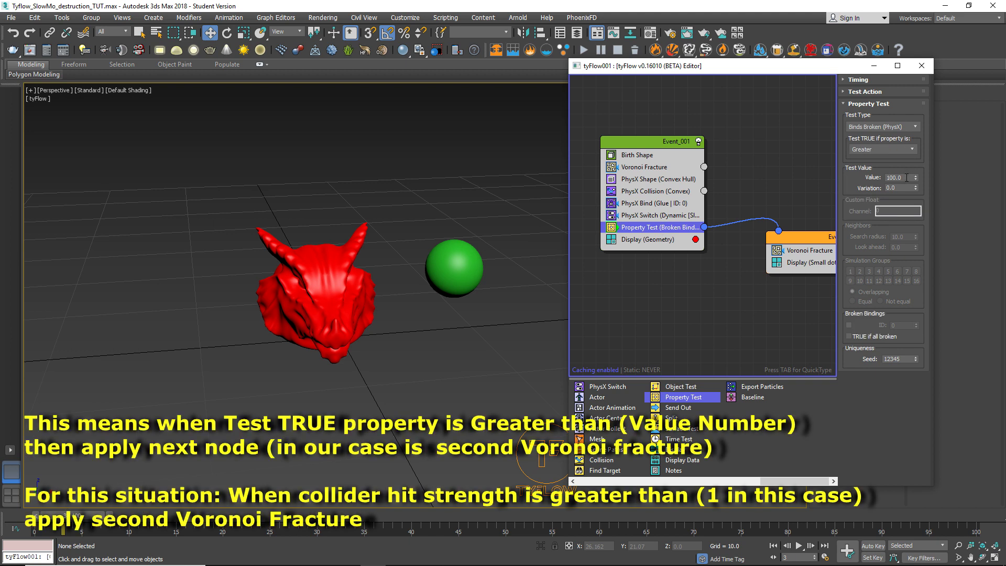
click(907, 177)
middle_drag(359, 346, 416, 365)
middle_drag(499, 322, 394, 370)
scroll(451, 384, up, 4)
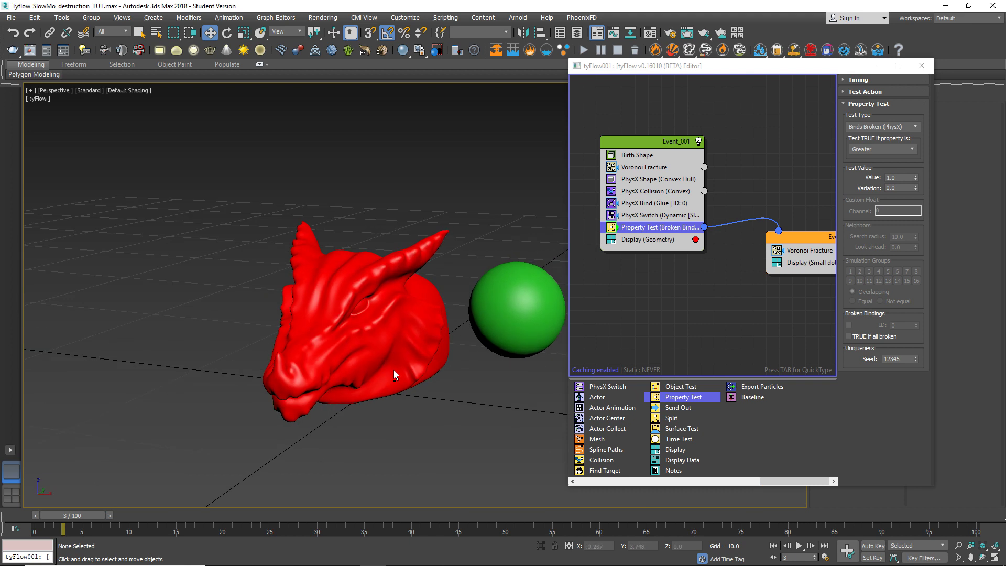
Set the Display operator in Event_002 to show its particles as Geometry.
drag(90, 517, 44, 522)
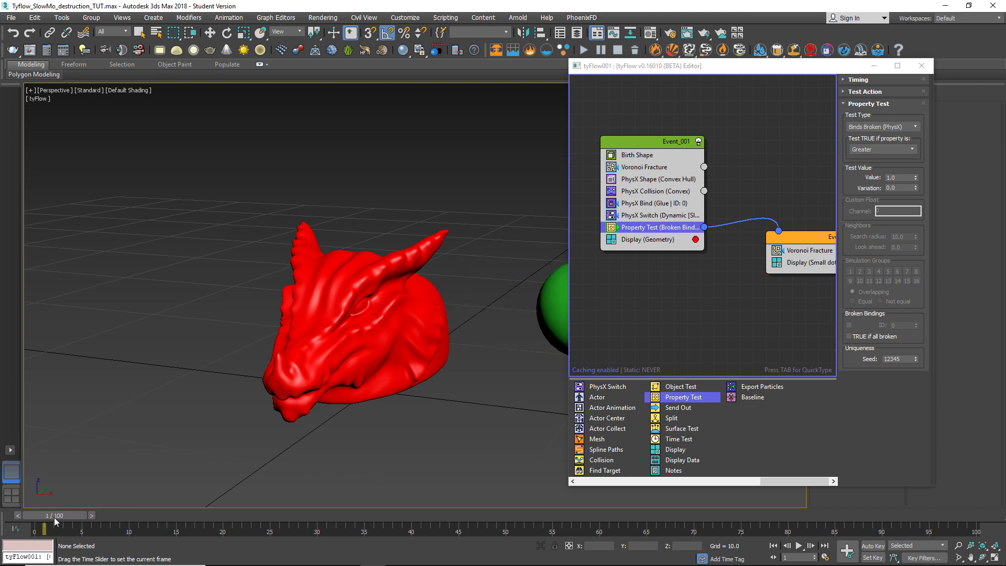
key(w)
alt+middle_drag(217, 404, 372, 360)
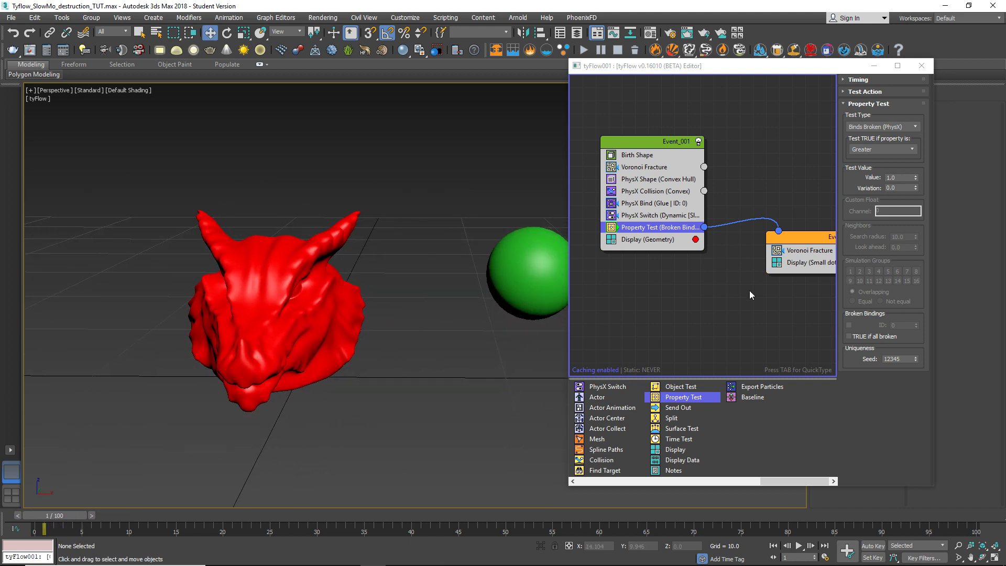
middle_drag(792, 267, 703, 254)
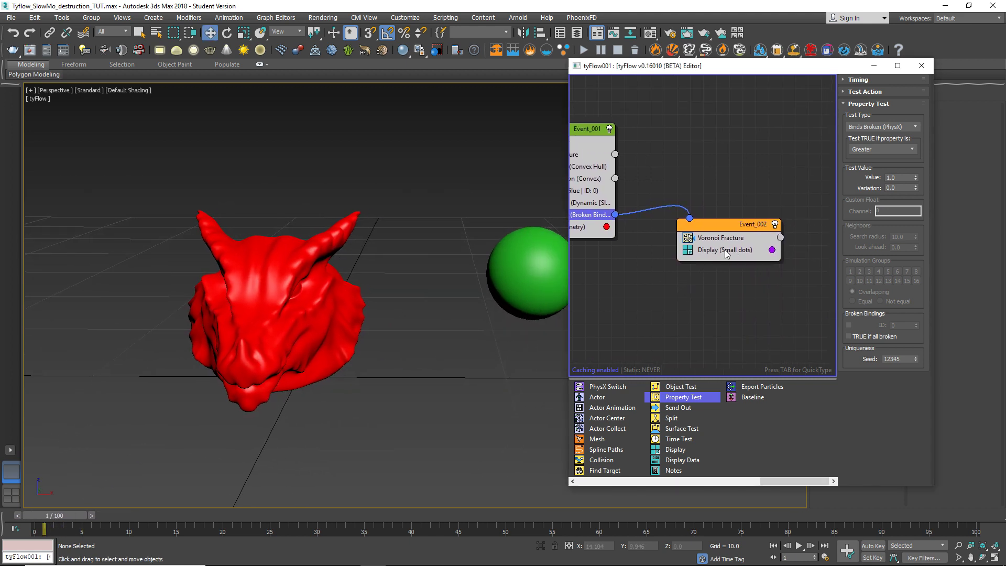
click(727, 254)
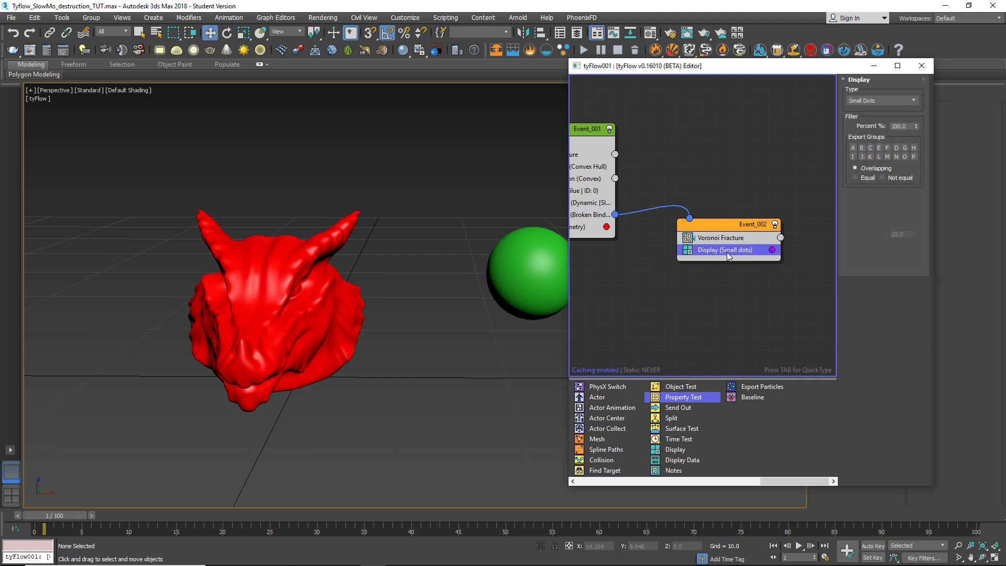
click(881, 102)
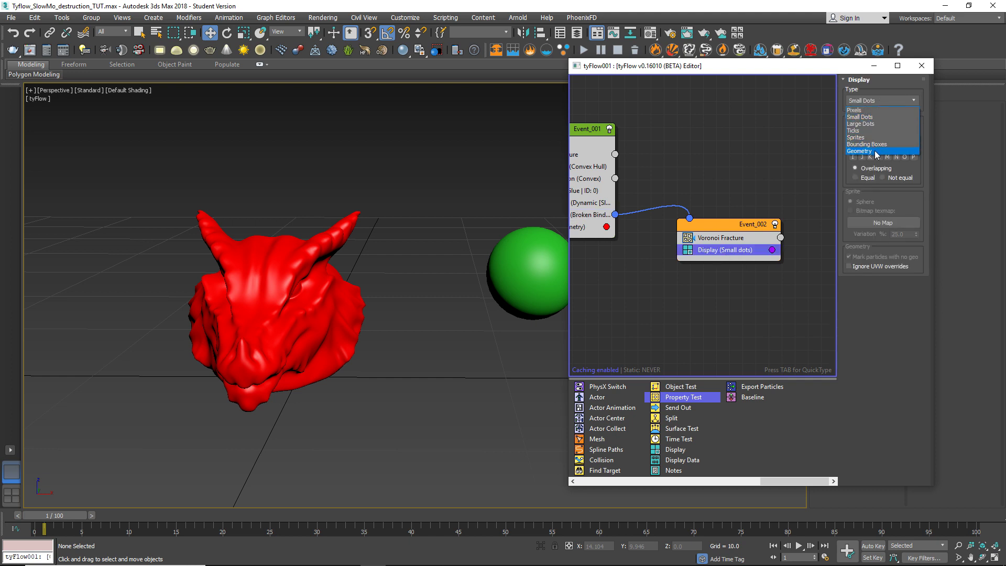
click(876, 151)
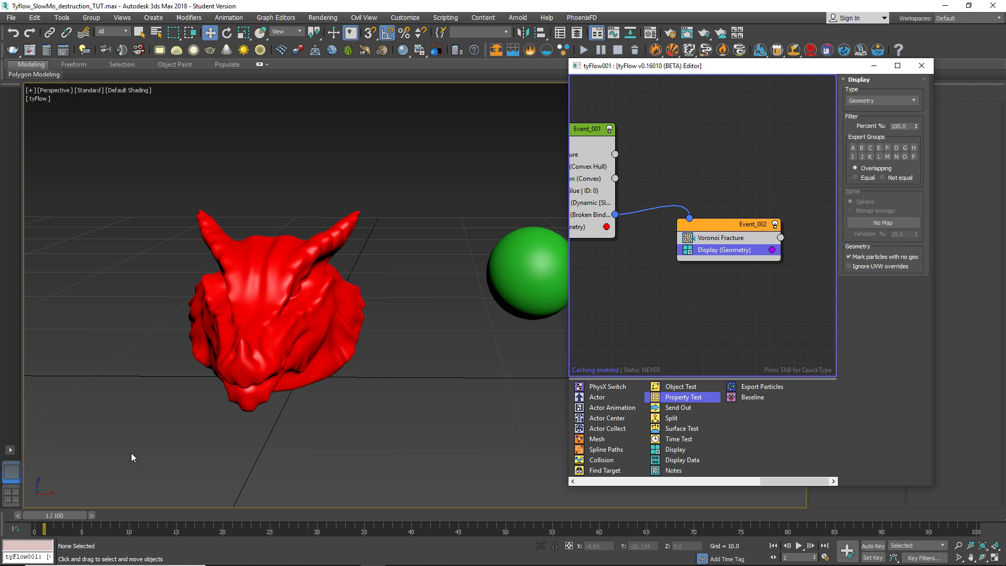
Scrub the timeline through the sphere's impact to inspect the secondary fractures, ending at frame 8.
drag(69, 516, 179, 526)
key(w)
alt+middle_drag(257, 338, 302, 316)
drag(185, 516, 139, 489)
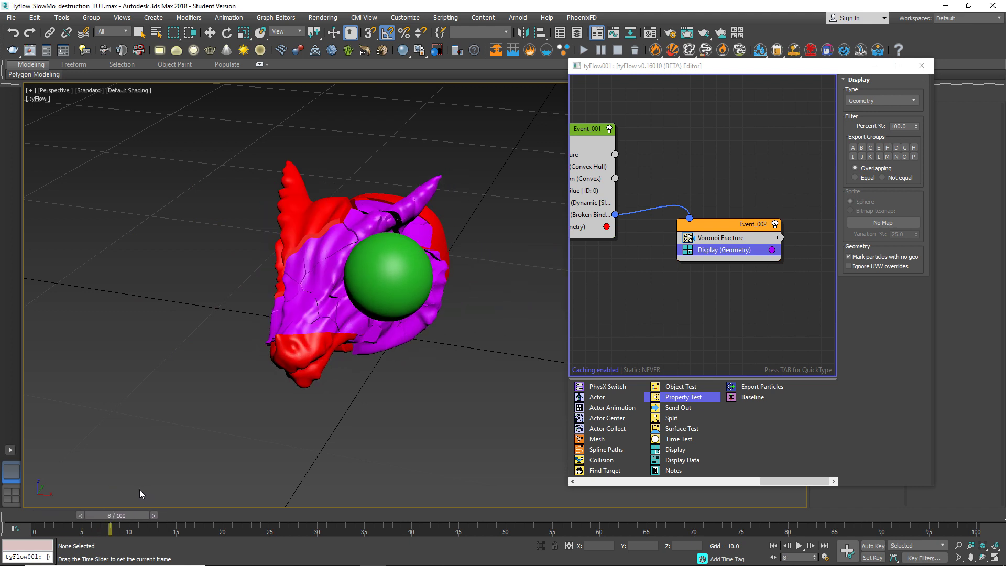
key(w)
Add a Force operator to Event_002 between the Voronoi Fracture and Display operators.
middle_drag(620, 272, 677, 273)
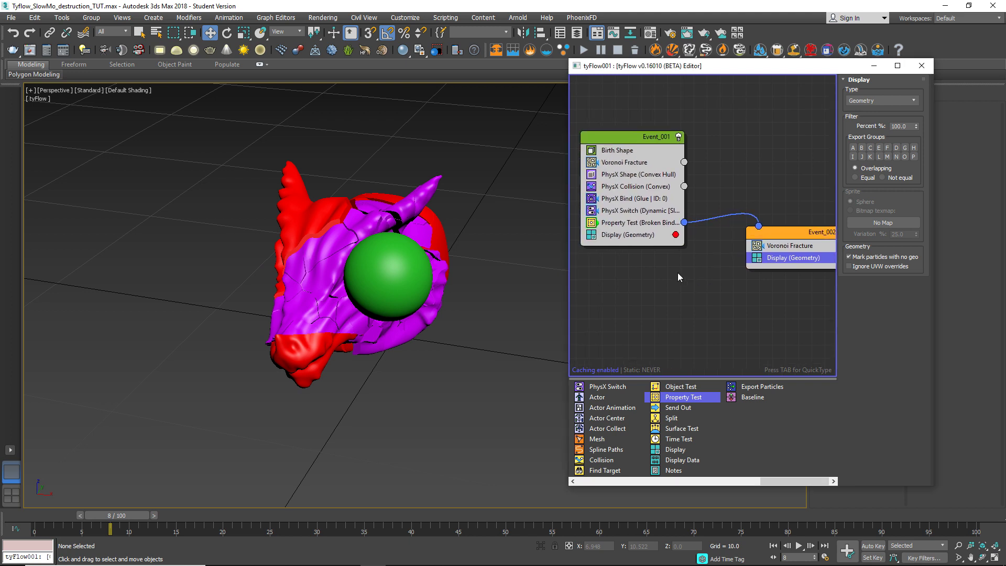
click(654, 226)
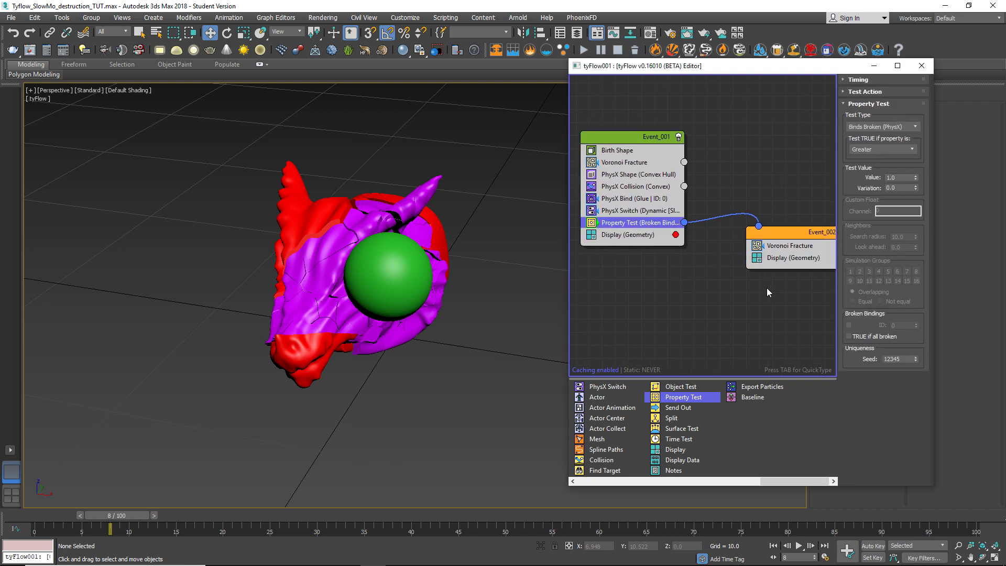
middle_drag(765, 288, 692, 272)
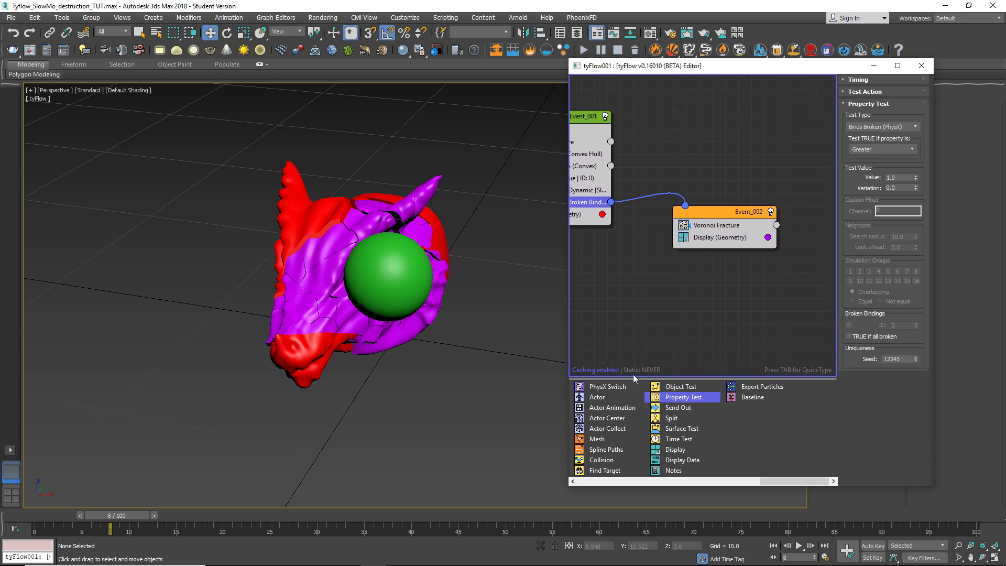
scroll(635, 429, up, 3)
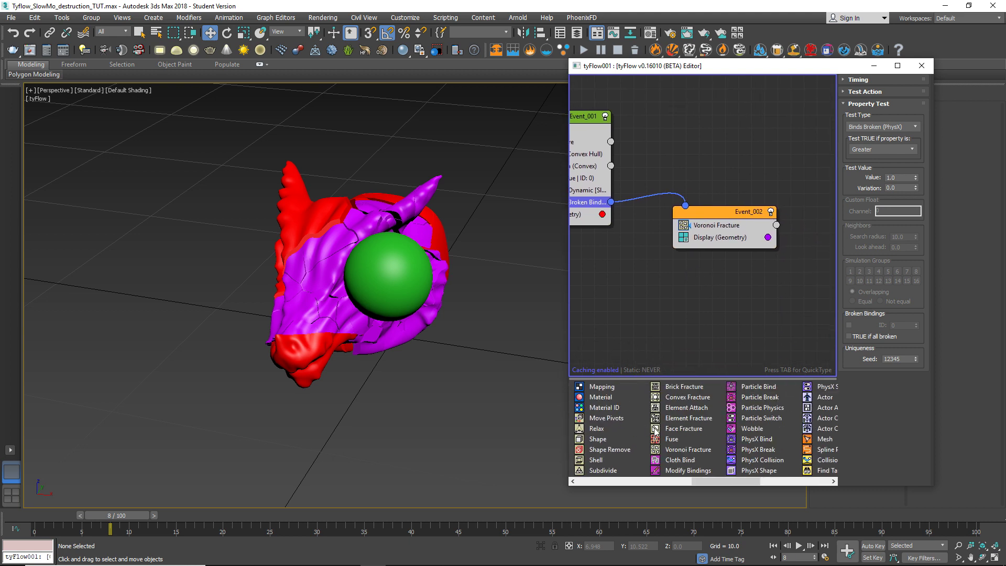
scroll(666, 436, up, 3)
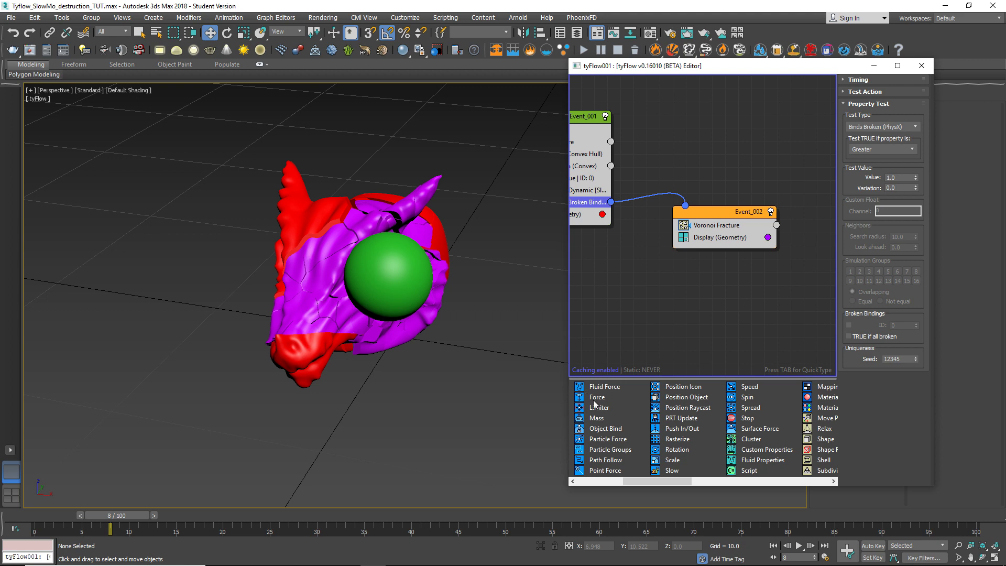
drag(596, 398, 731, 239)
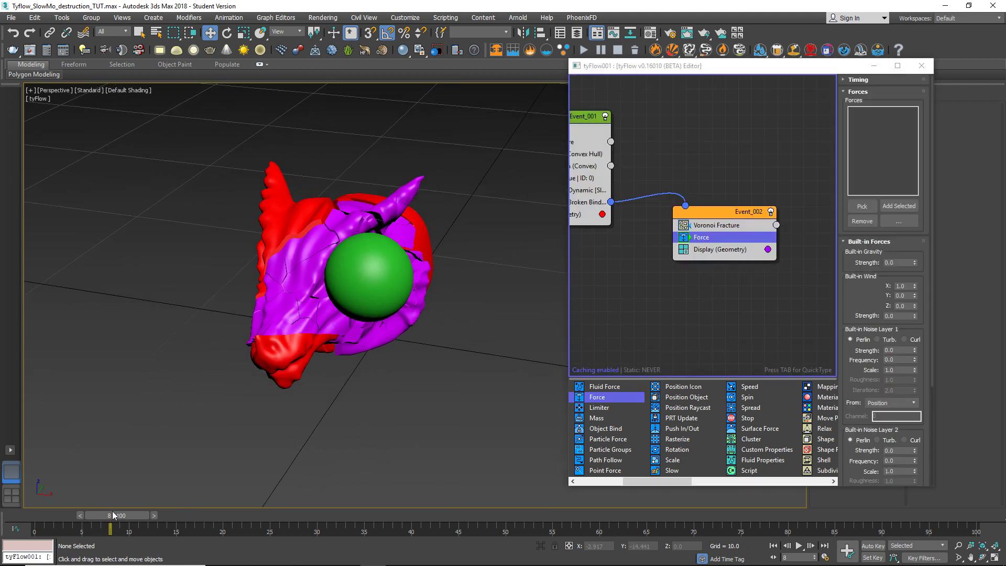
At frame 0, create a Wind space warp with an icon size of about 3.9 on the dragon head and raise it to Z 2.5.
key(Home)
alt+middle_drag(384, 402, 444, 322)
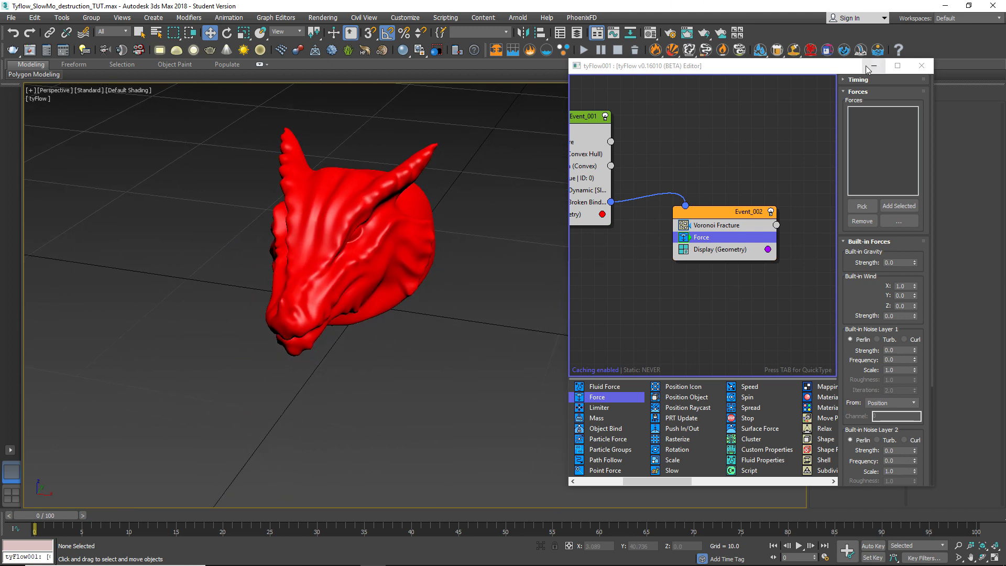
drag(829, 67, 816, 290)
click(817, 94)
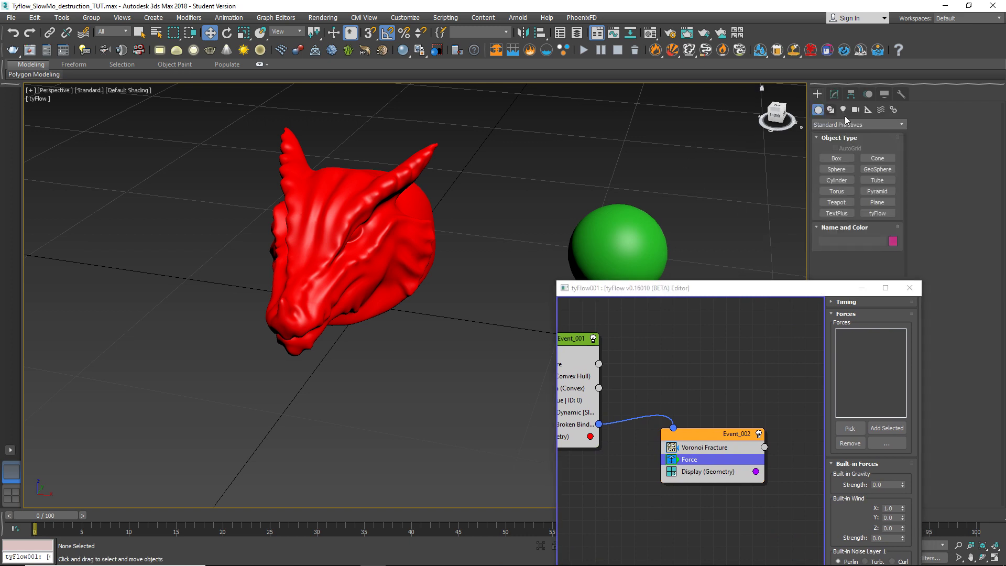
click(880, 112)
click(887, 193)
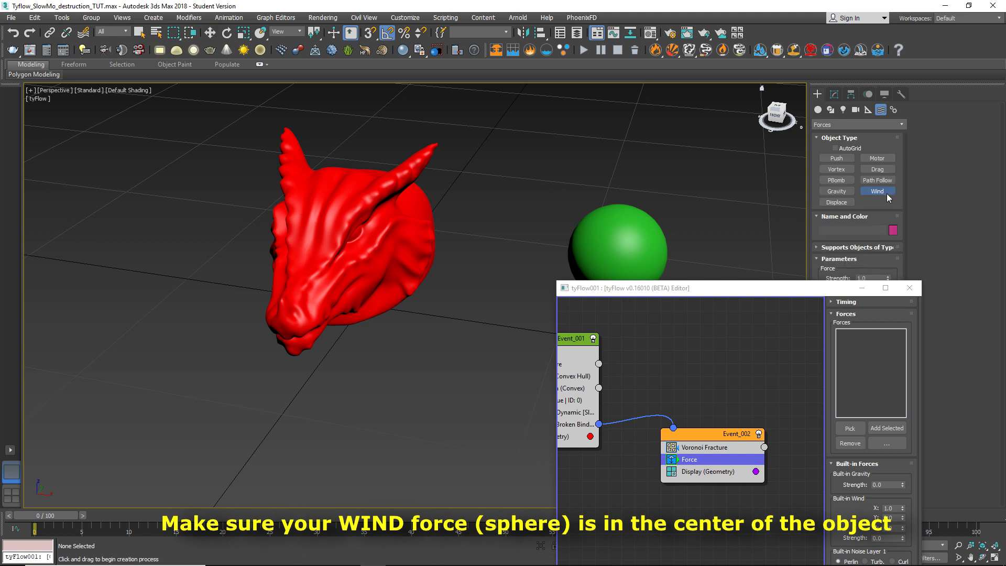
drag(361, 272, 442, 236)
key(w)
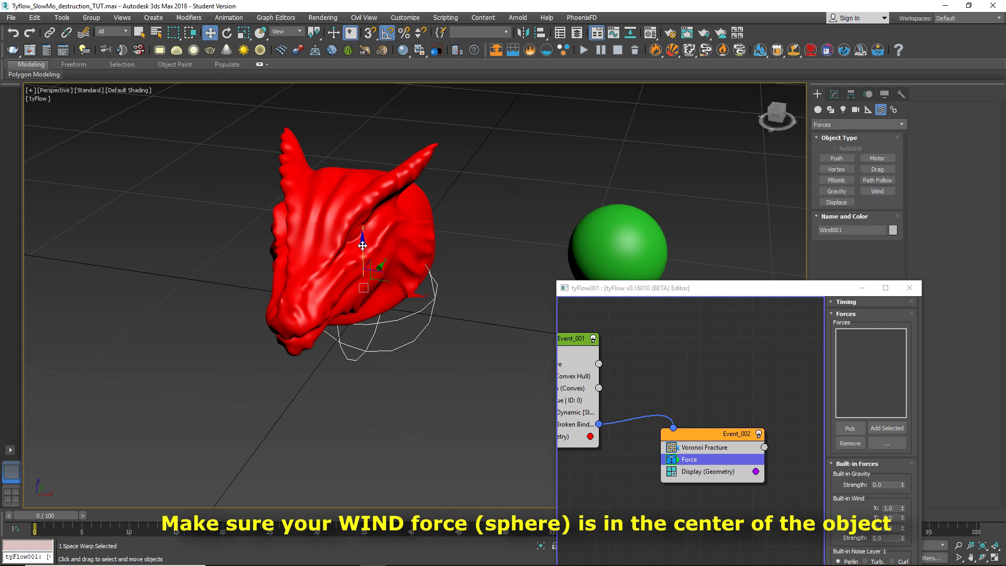
drag(363, 246, 362, 203)
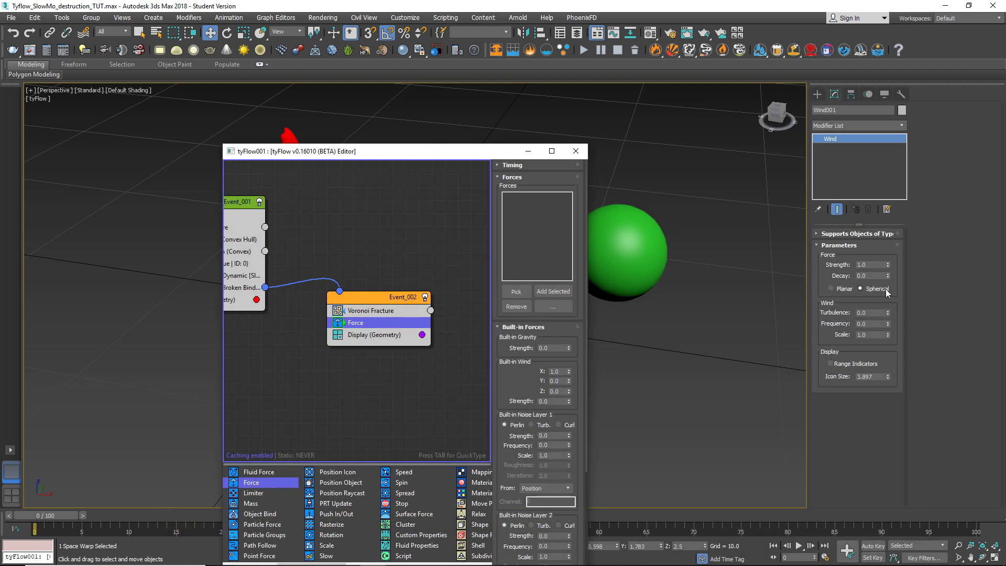
Make the Wind force Spherical with a strength of 2.0 and shift it along X to about 0.51.
click(845, 288)
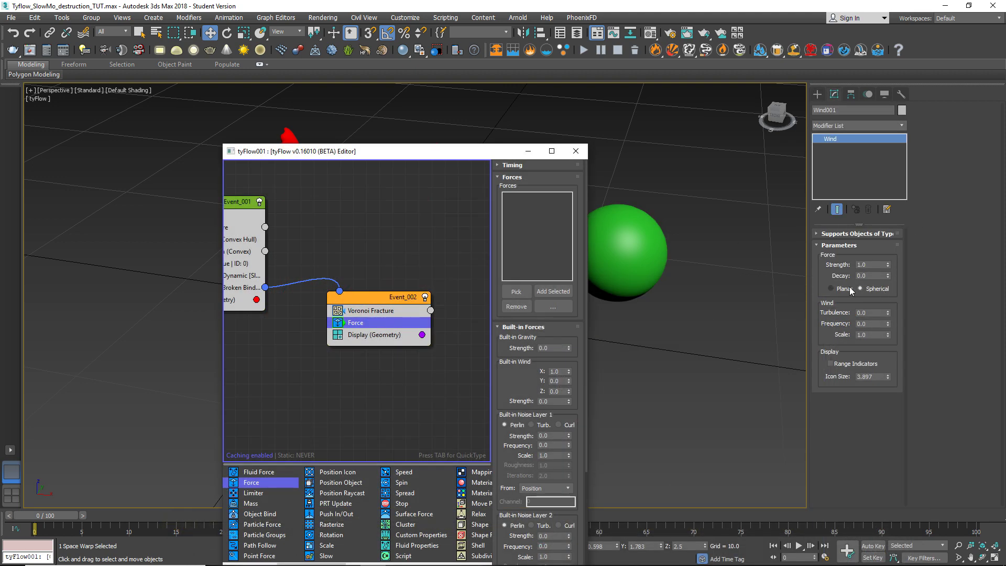
click(882, 290)
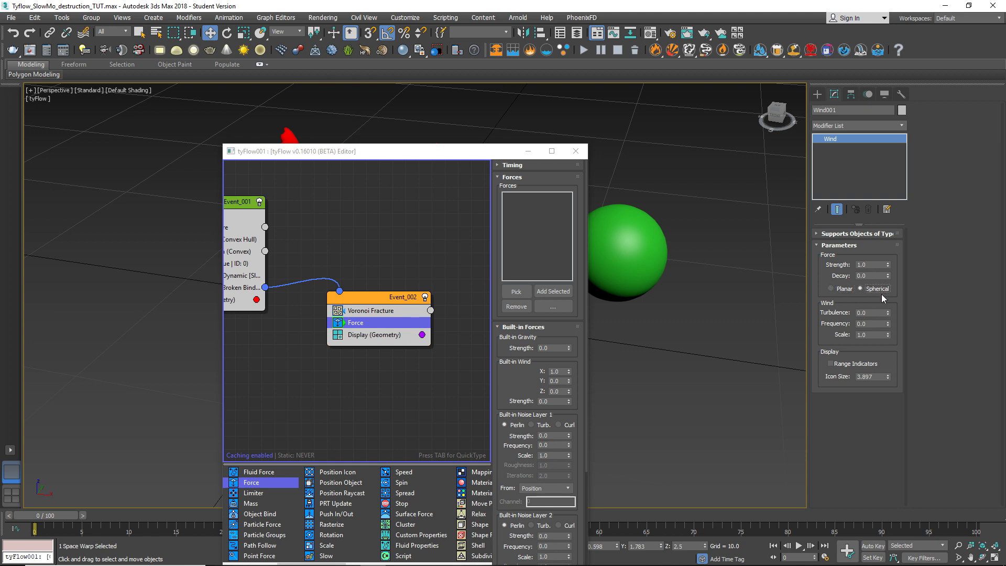
click(871, 265)
drag(468, 155, 214, 154)
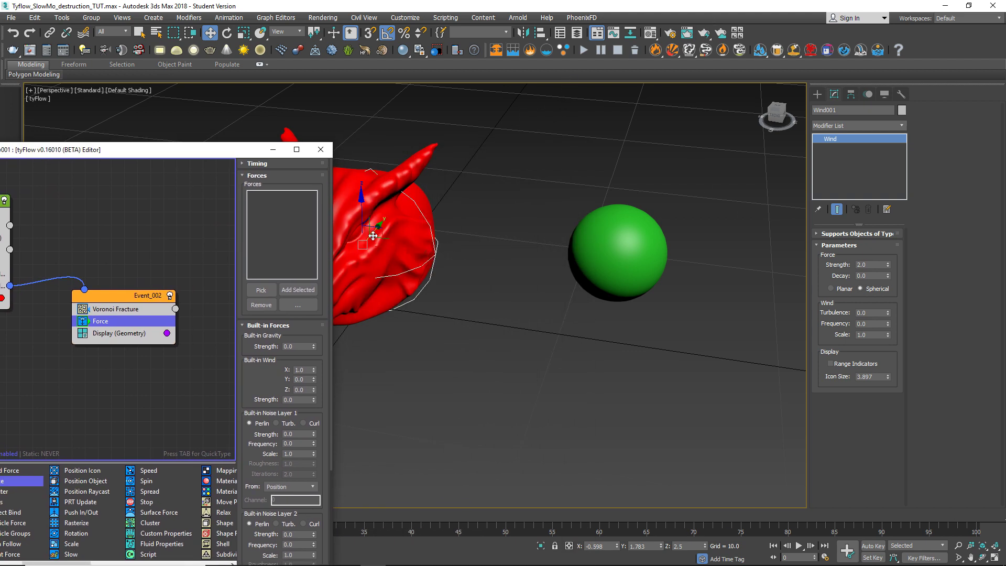
drag(394, 252, 414, 253)
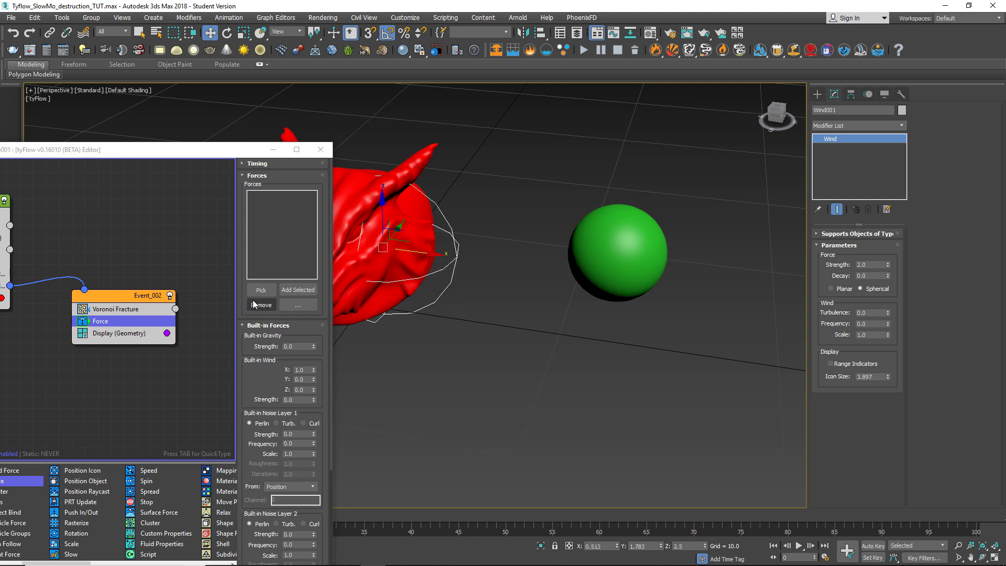
Assign Wind001 to the Force operator in Event_002 and center the wind in the head at about X -1.28.
click(113, 322)
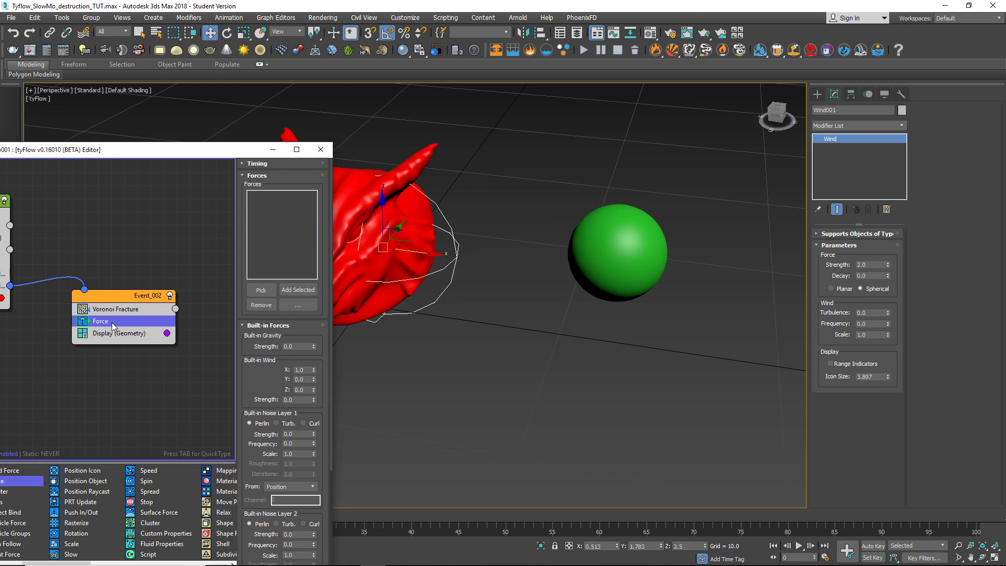
click(260, 289)
click(447, 266)
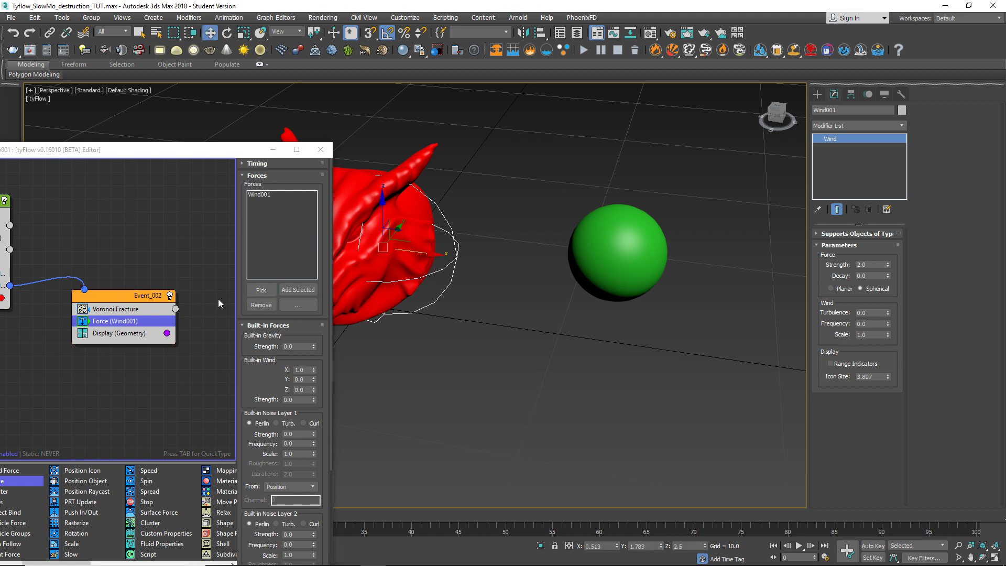
alt+middle_drag(454, 280, 575, 294)
drag(580, 285, 547, 283)
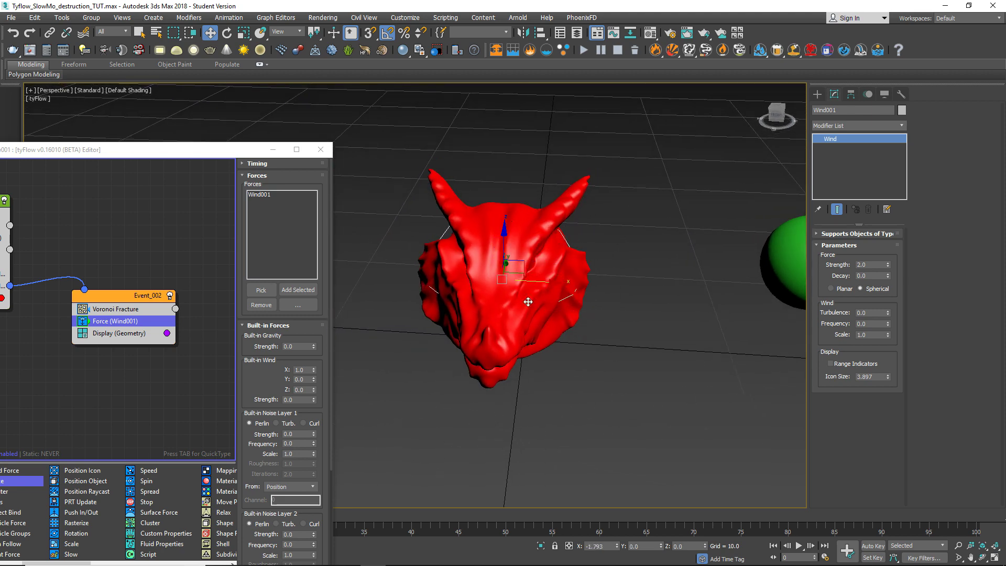
Set the Event_002 Force operator's timing to Frame with a range of 6 to 12.
drag(229, 156, 556, 117)
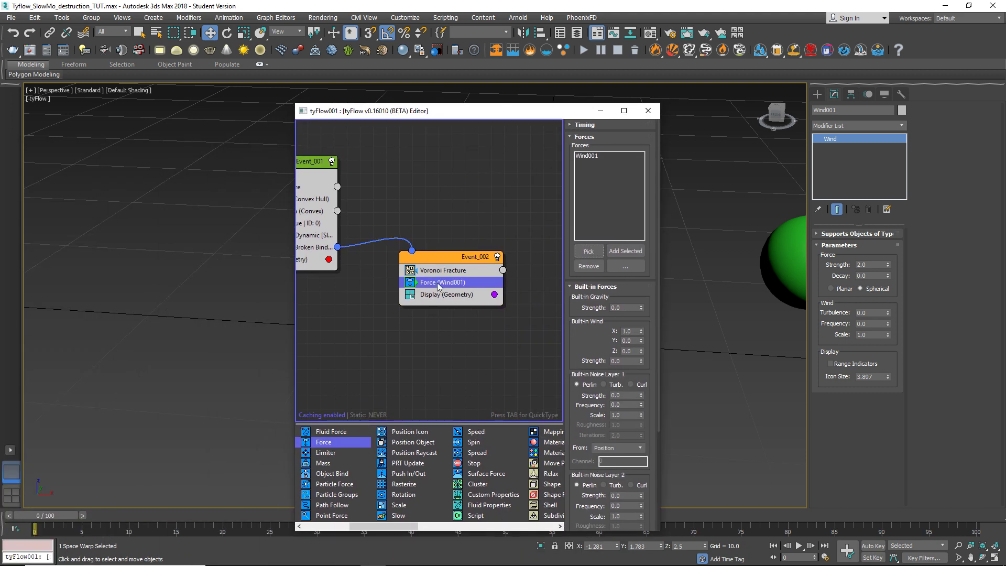
click(576, 125)
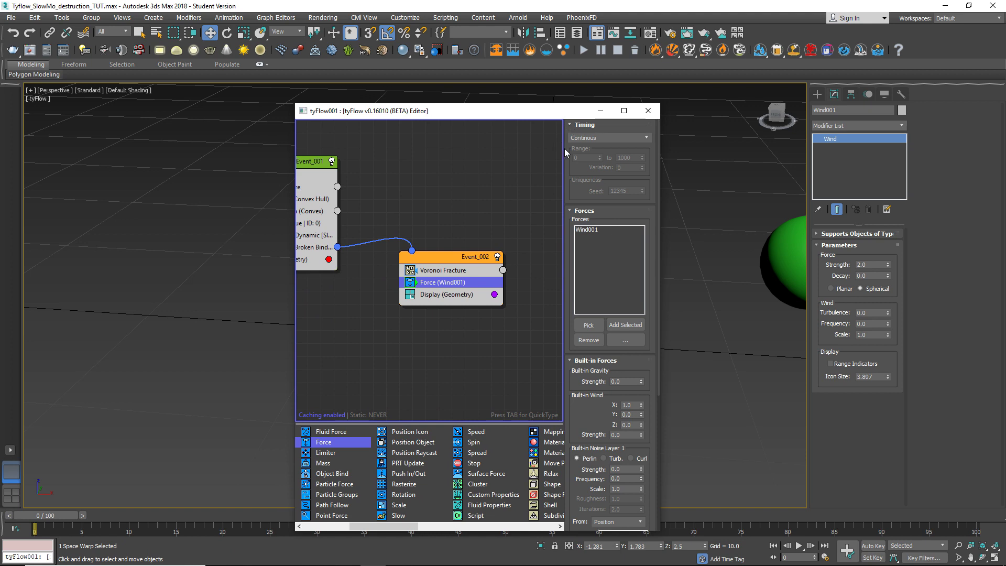
click(601, 139)
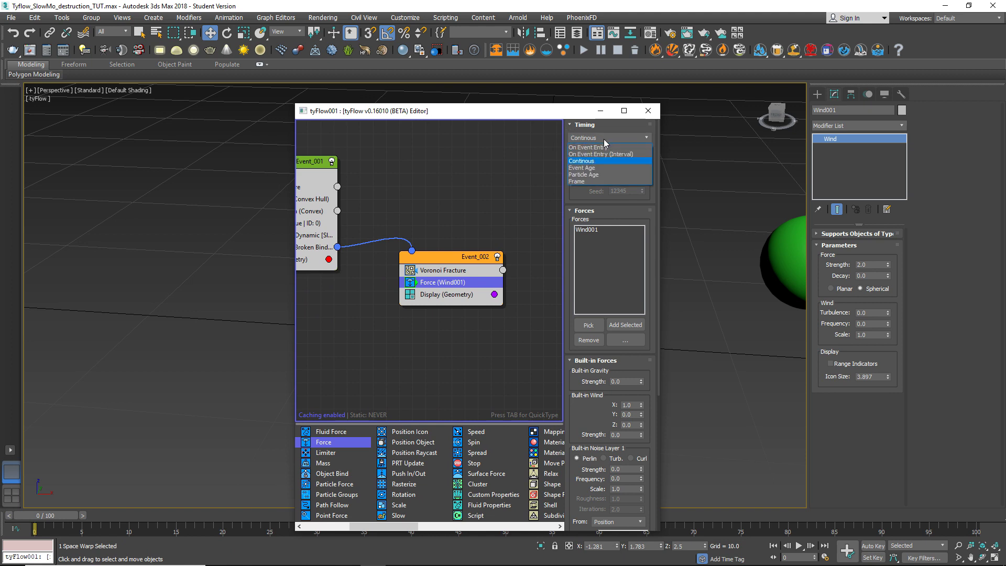
click(605, 181)
drag(559, 116, 859, 142)
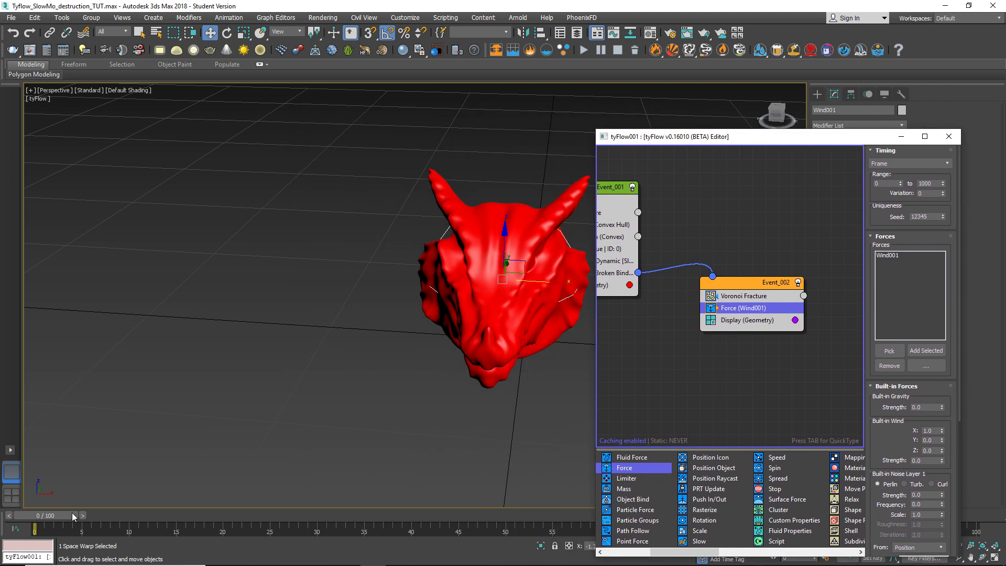
drag(59, 513, 115, 518)
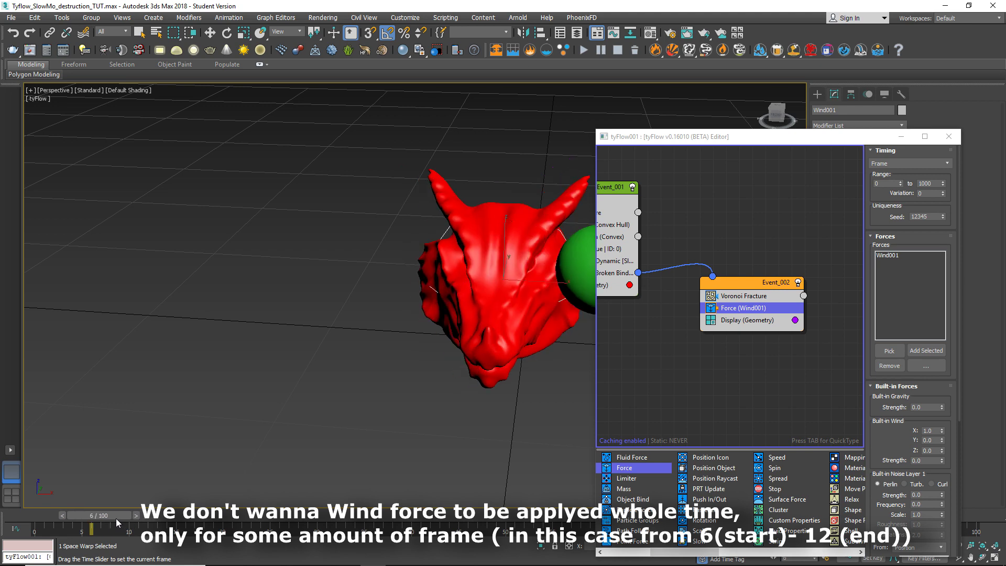
key(w)
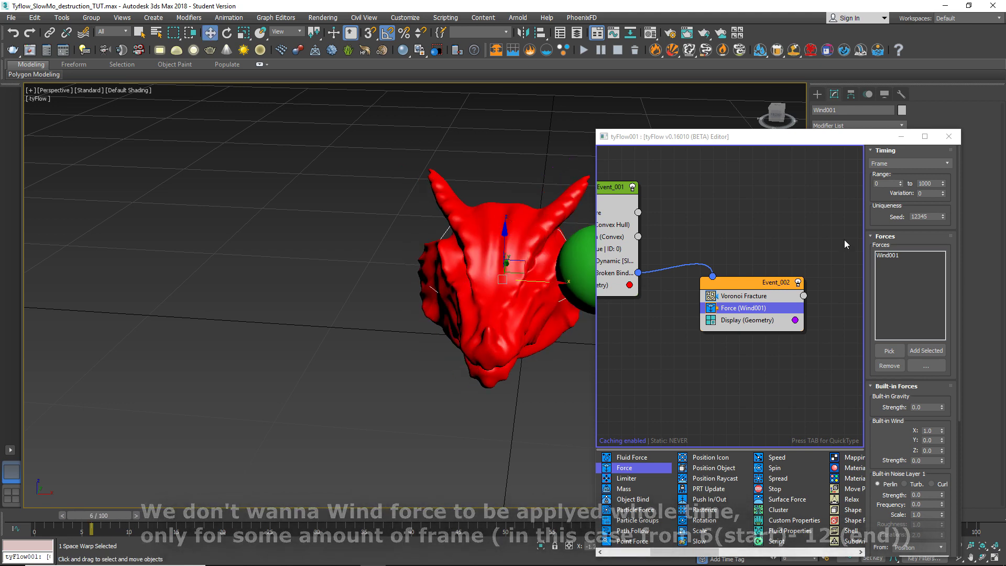
double_click(888, 184)
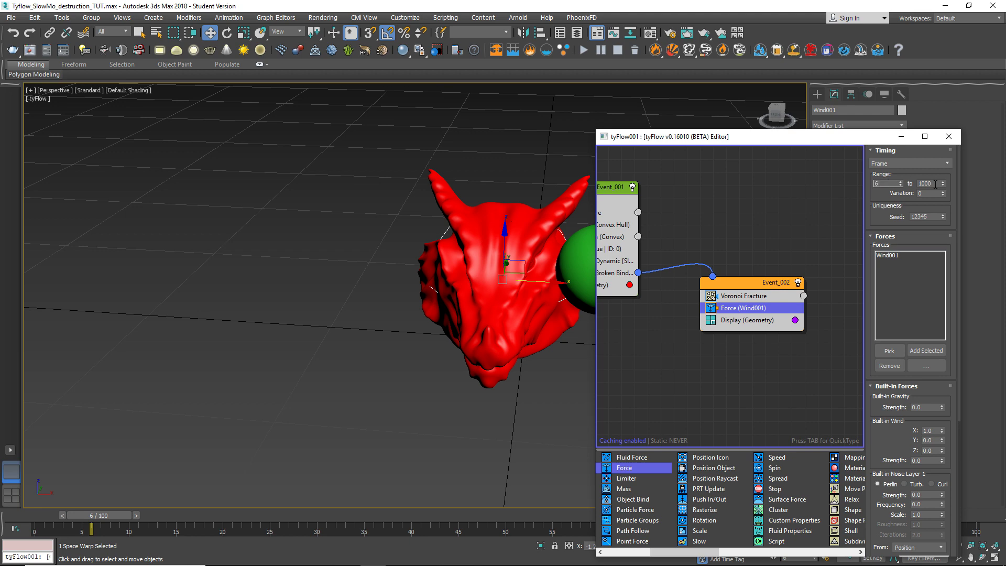
text(12)
Scrub the timeline to frame 20 to examine how the wind blasts the fractured pieces outward.
drag(104, 519, 141, 515)
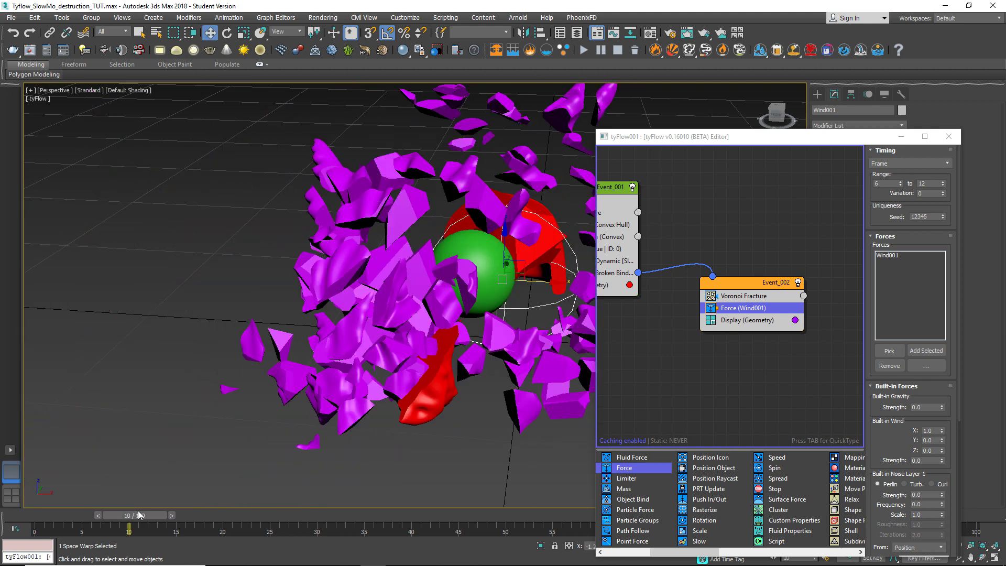
scroll(286, 370, down, 3)
key(w)
alt+middle_drag(285, 369, 181, 454)
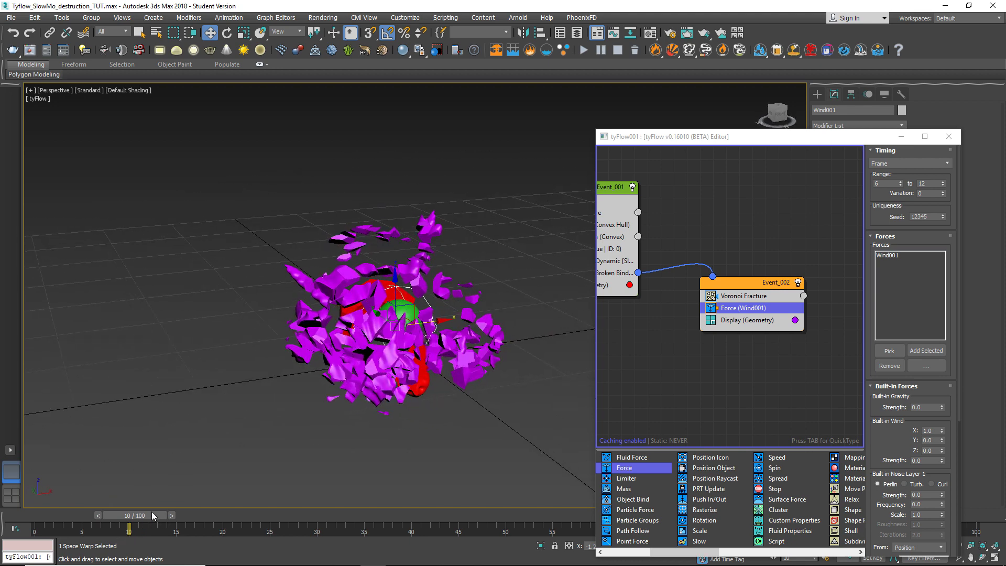
drag(151, 512, 222, 523)
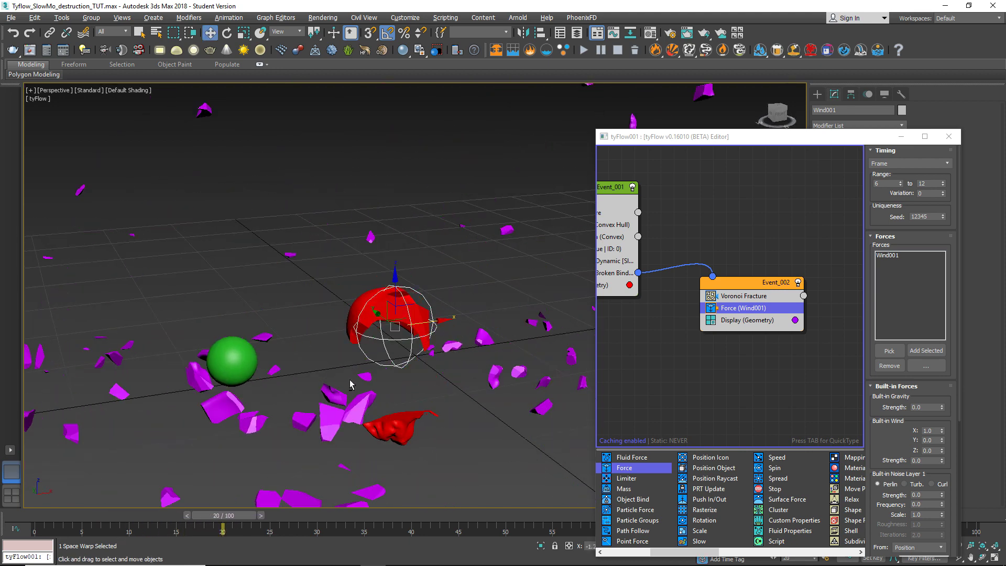
Scrub the timeline back to frame 8 to examine the fractured dragon head near the sphere's impact.
scroll(356, 367, down, 3)
alt+middle_drag(356, 366, 320, 404)
drag(234, 516, 125, 512)
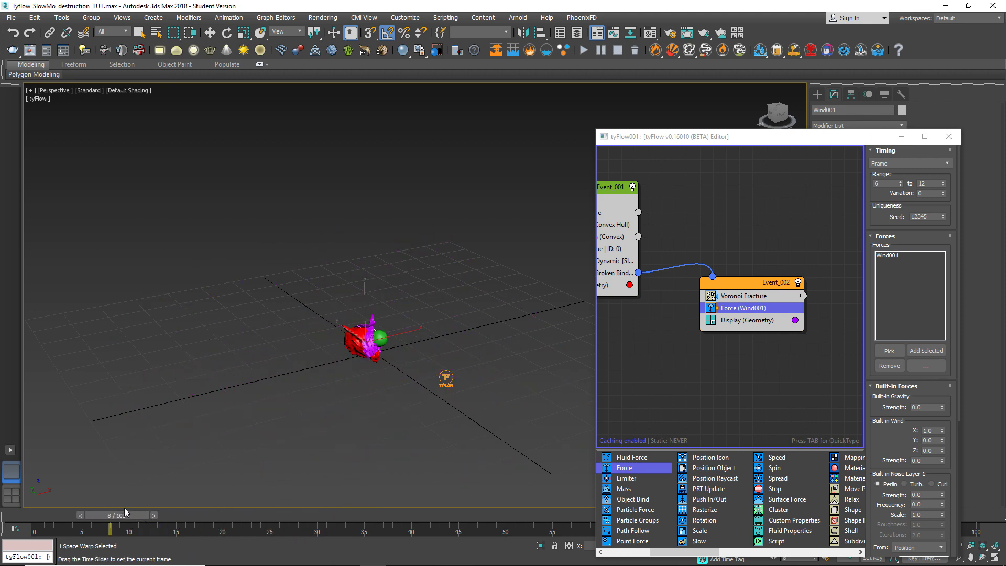
key(w)
scroll(370, 355, up, 2)
alt+middle_drag(371, 355, 424, 361)
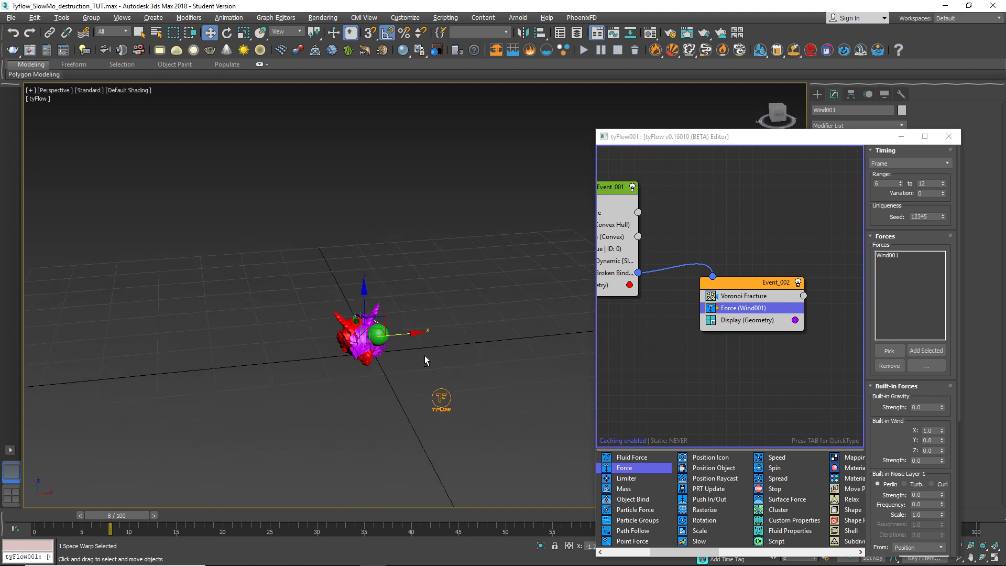
In the Event_002 Force operator, set Built-in Noise Layer 1 to strength 0.05, frequency 2.0 and scale 1.4.
drag(836, 138, 562, 78)
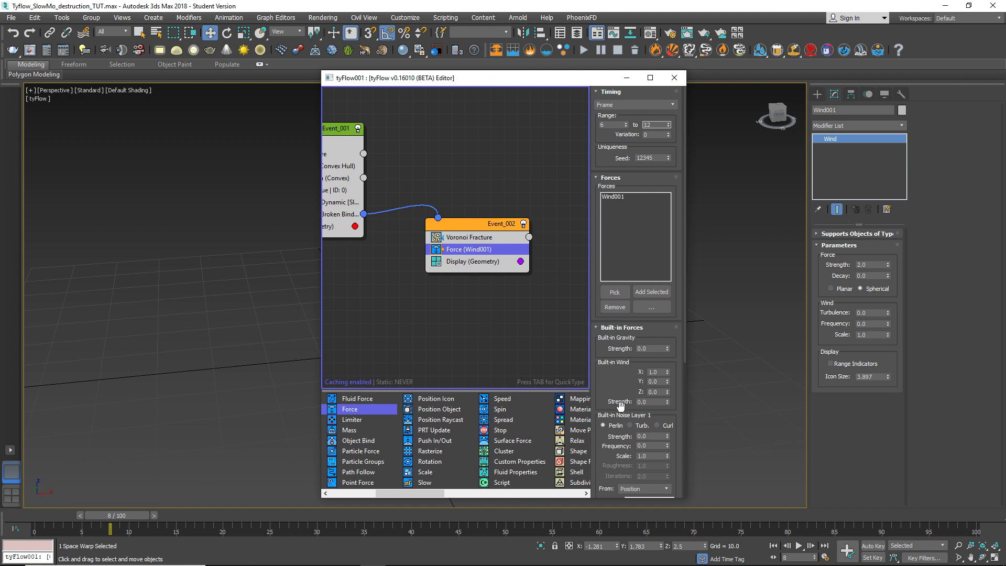
click(652, 436)
click(652, 446)
text(2)
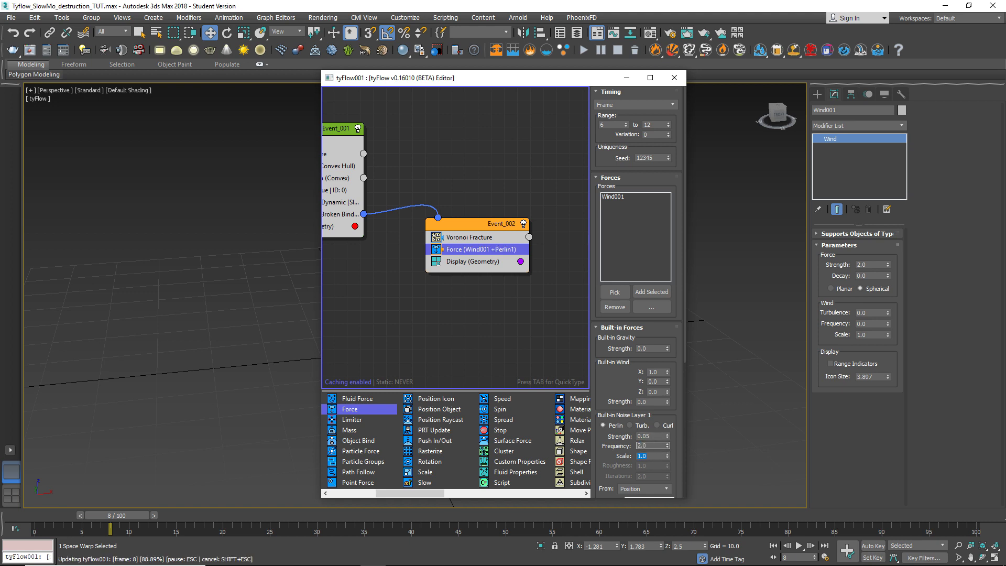
key(Tab)
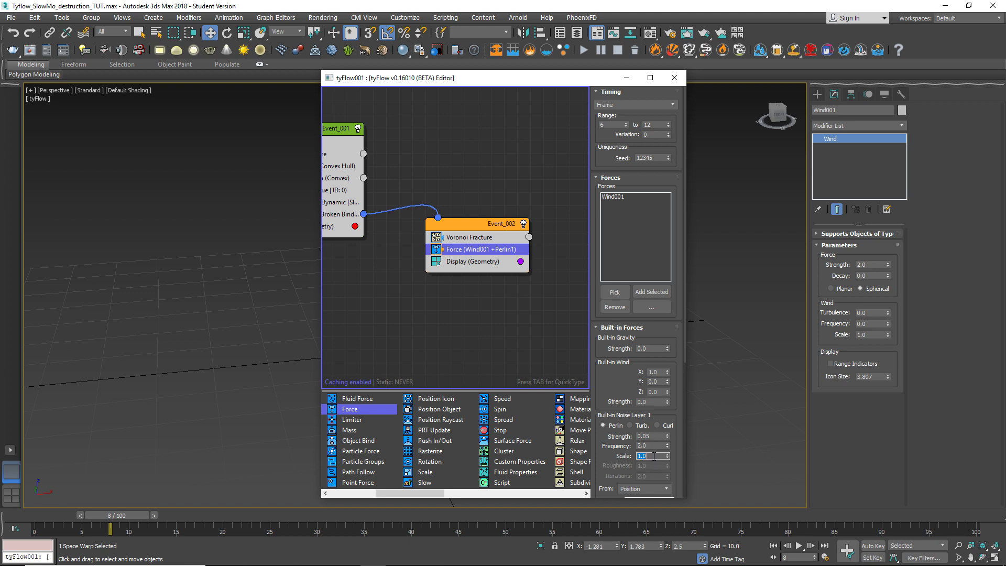
text(1.4)
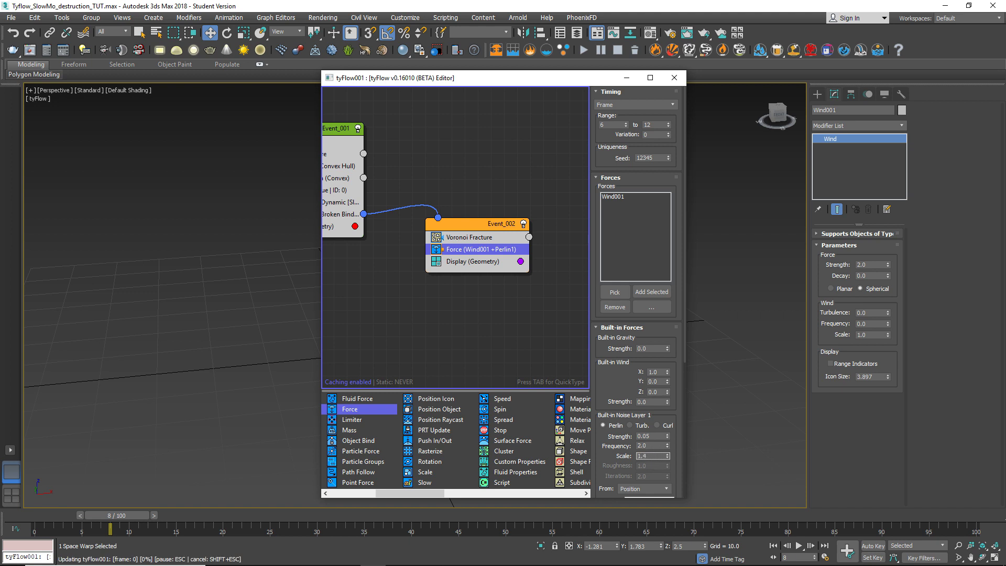
key(Return)
Set the Force operator's Built-in Noise Layer 2 to strength 0.035 and frequency 4, and clear the selection.
scroll(640, 459, down, 2)
scroll(640, 458, down, 6)
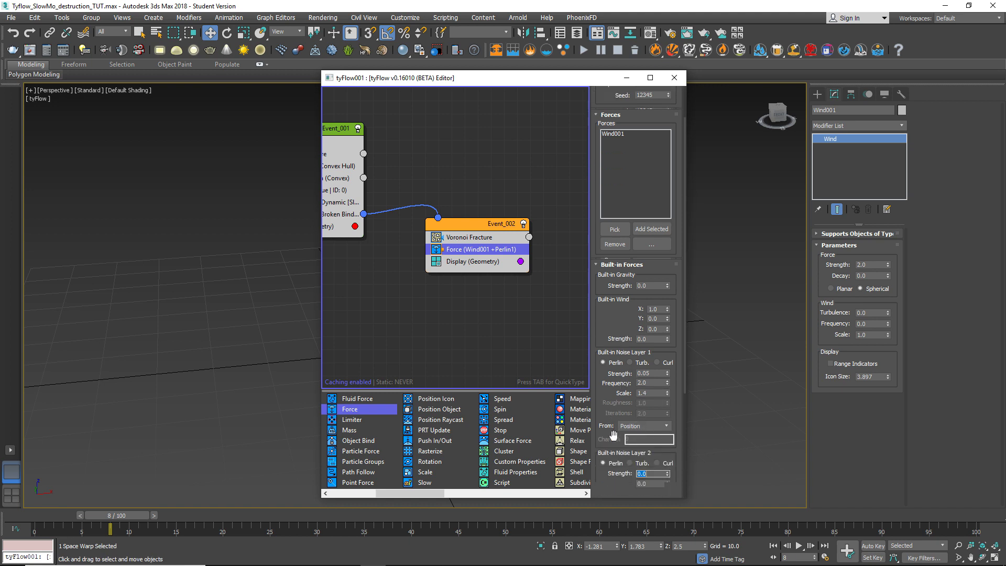
click(649, 411)
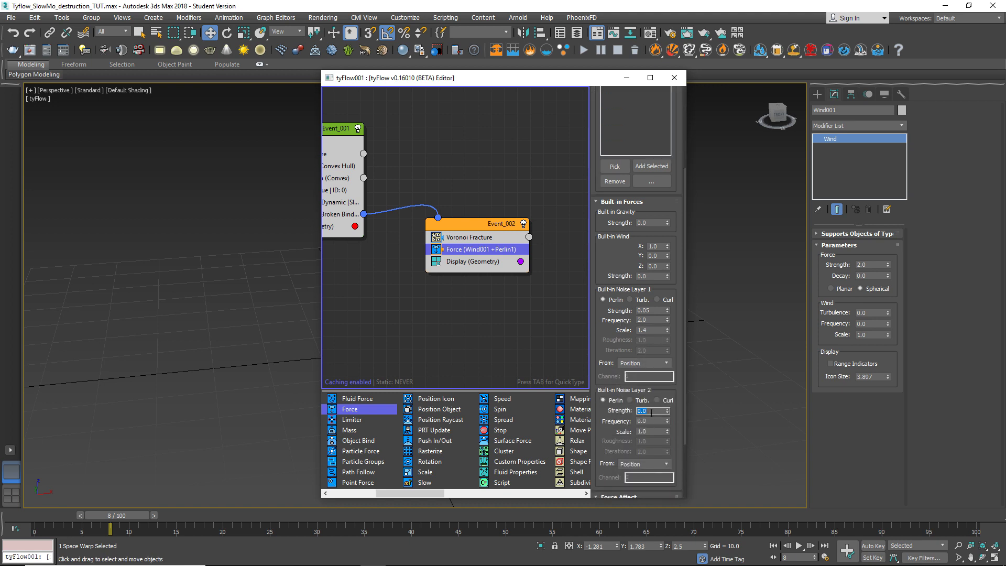
text(0.035)
click(651, 422)
text(4)
click(651, 430)
double_click(651, 431)
click(563, 319)
click(241, 314)
Scrub the timeline to frame 17 and back to frame 0 to review the blast with the added noise.
drag(638, 84, 920, 87)
drag(139, 517, 211, 489)
scroll(323, 409, down, 4)
mouse_move(324, 409)
middle_down()
mouse_move(340, 382)
mouse_move(425, 387)
mouse_move(335, 367)
middle_up()
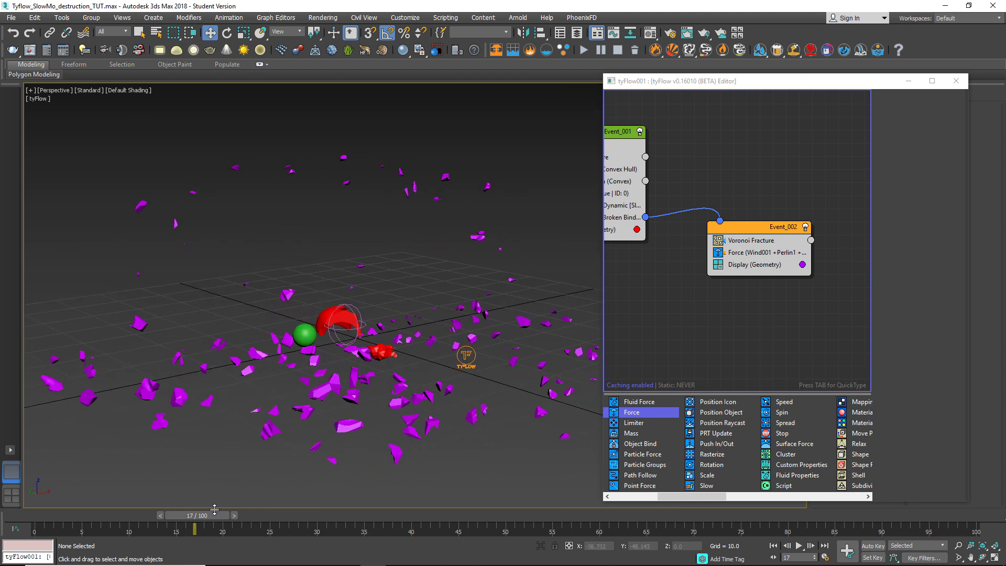
drag(214, 519, 157, 528)
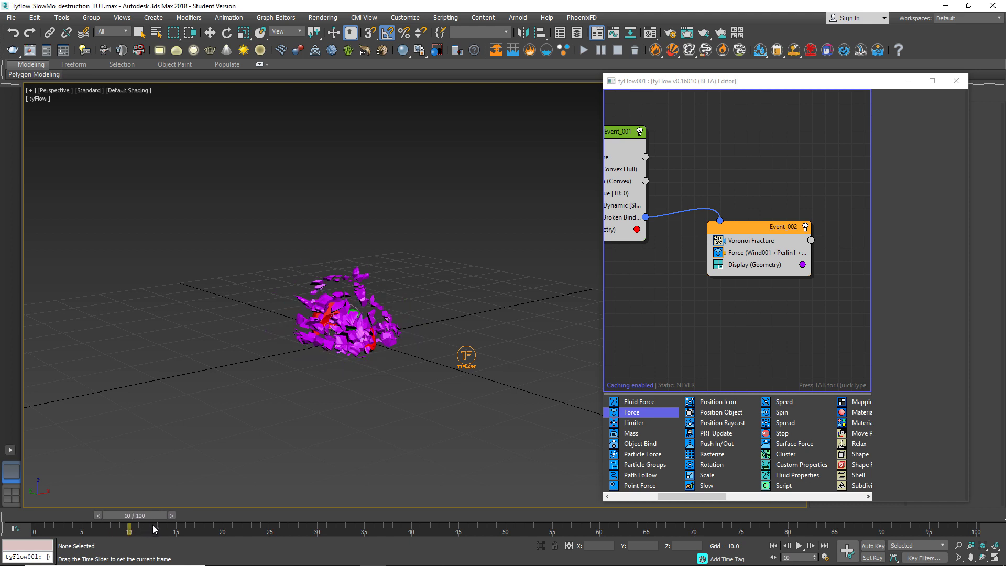
key(w)
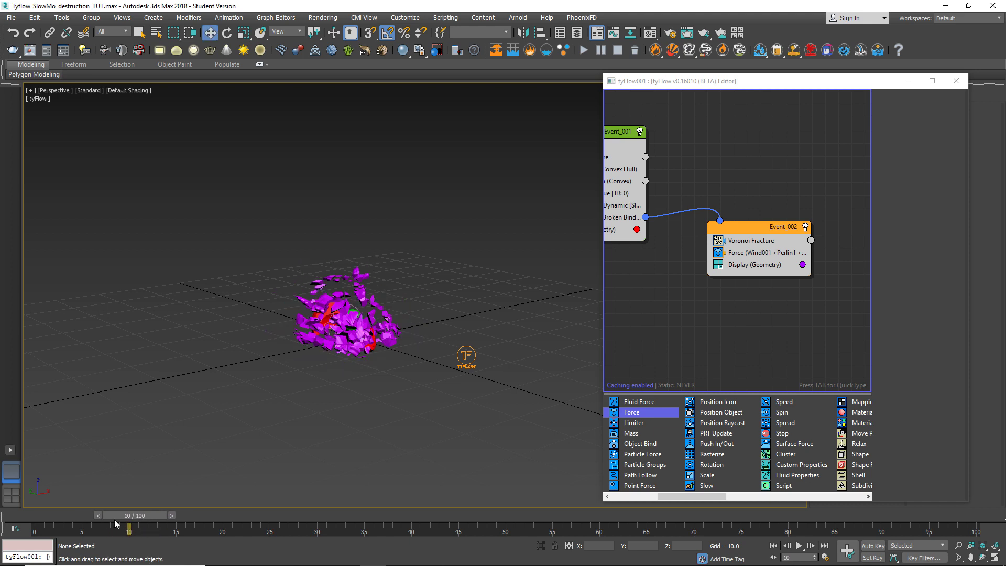
drag(127, 523, 41, 489)
key(w)
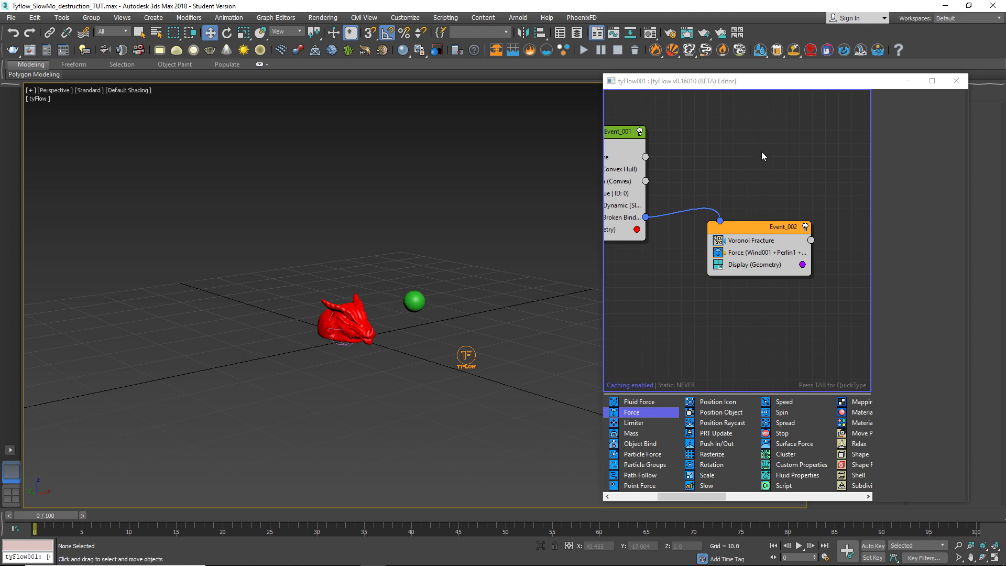
Close the tyFlow editor, select the tyFlow icon in the scene, and set its time step to 1/2 Frame.
drag(842, 88, 645, 65)
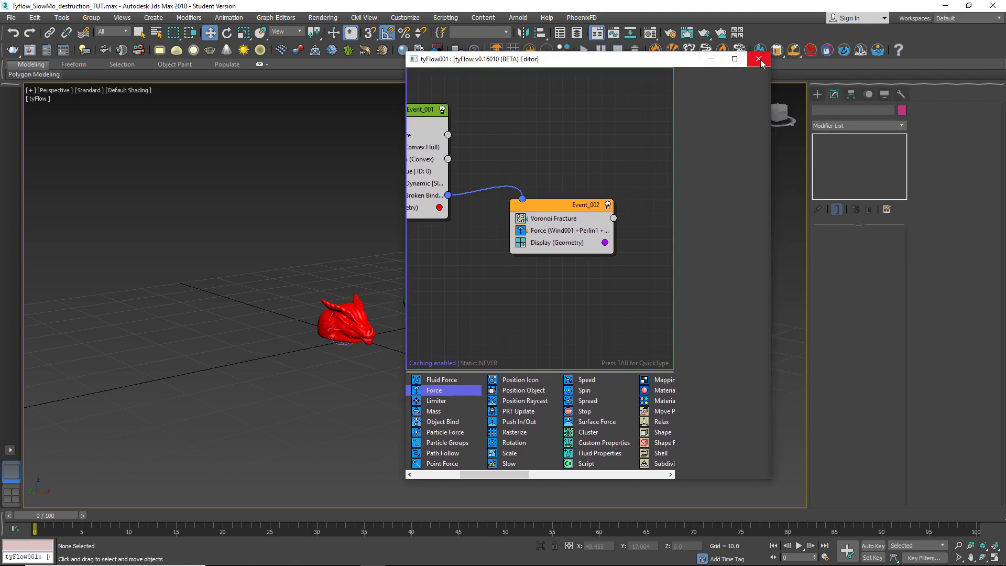
click(758, 59)
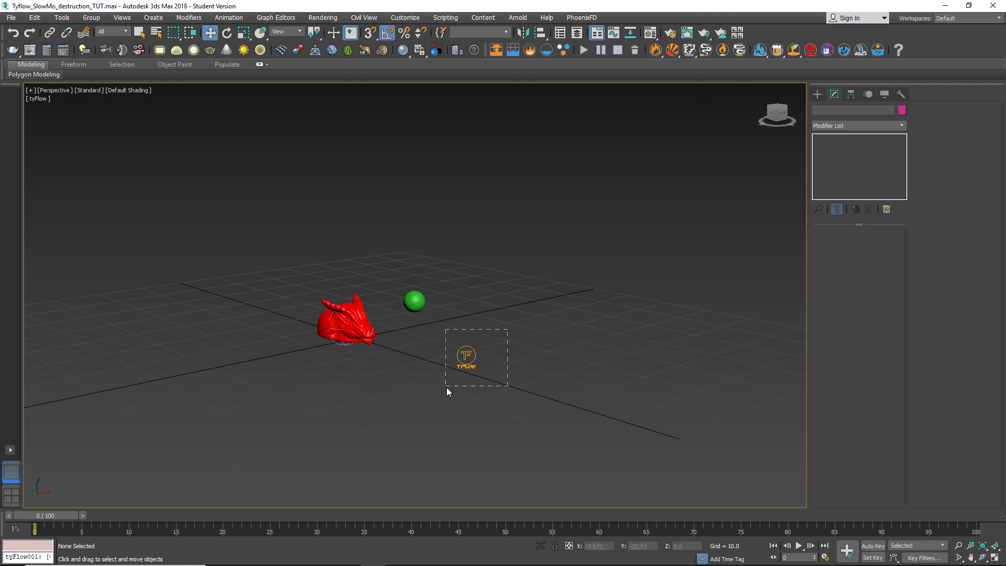
drag(447, 387, 446, 388)
middle_drag(507, 372, 535, 368)
scroll(562, 339, up, 3)
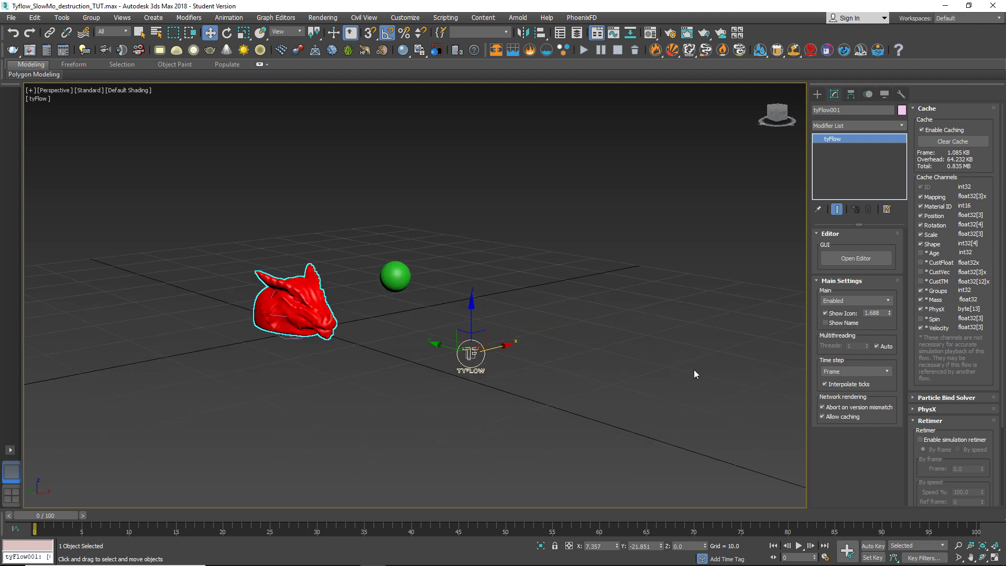
click(856, 372)
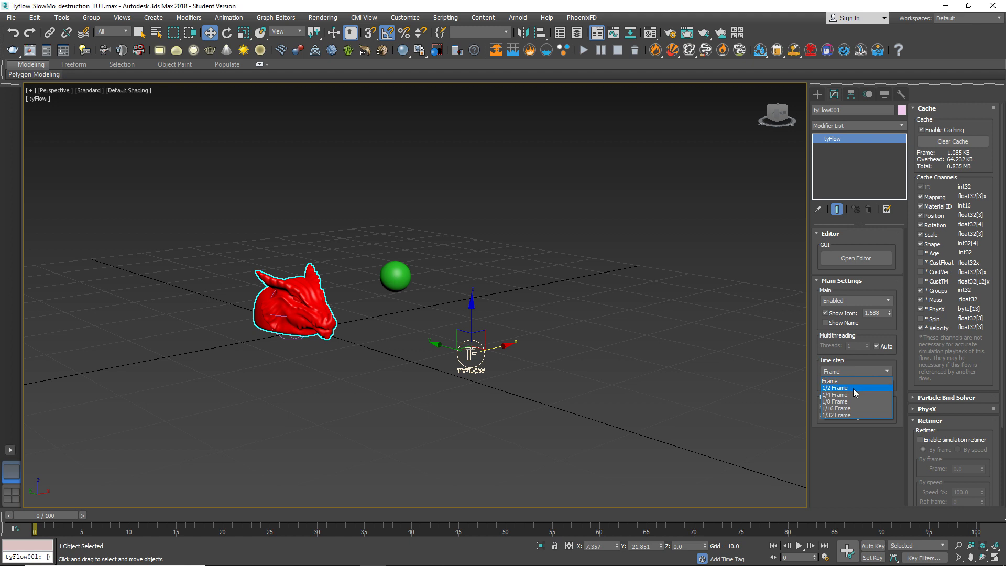
click(853, 388)
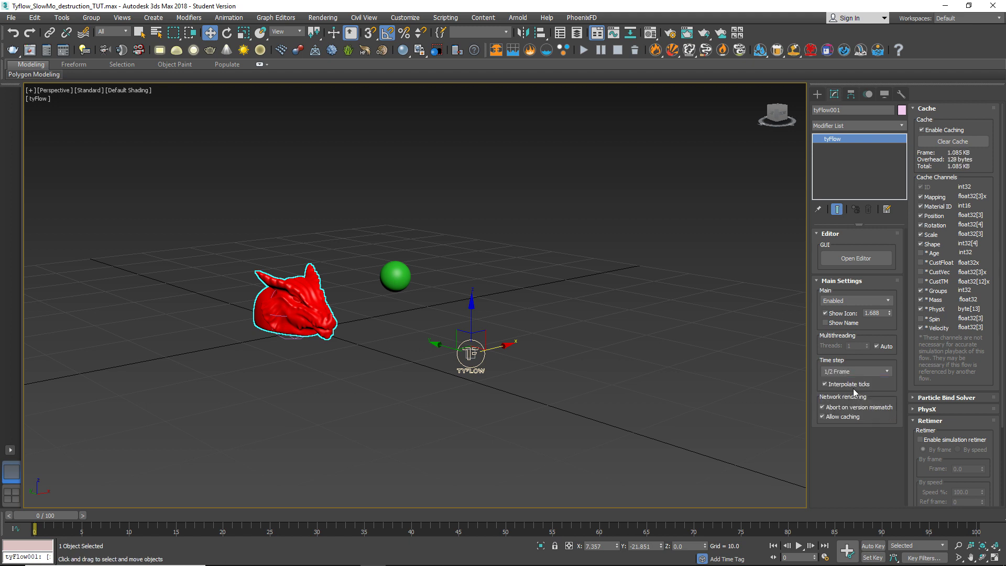
Enable the tyFlow simulation retimer, enter a By speed value of 40%, and put the retimer in By frame mode.
alt+middle_drag(512, 388, 637, 367)
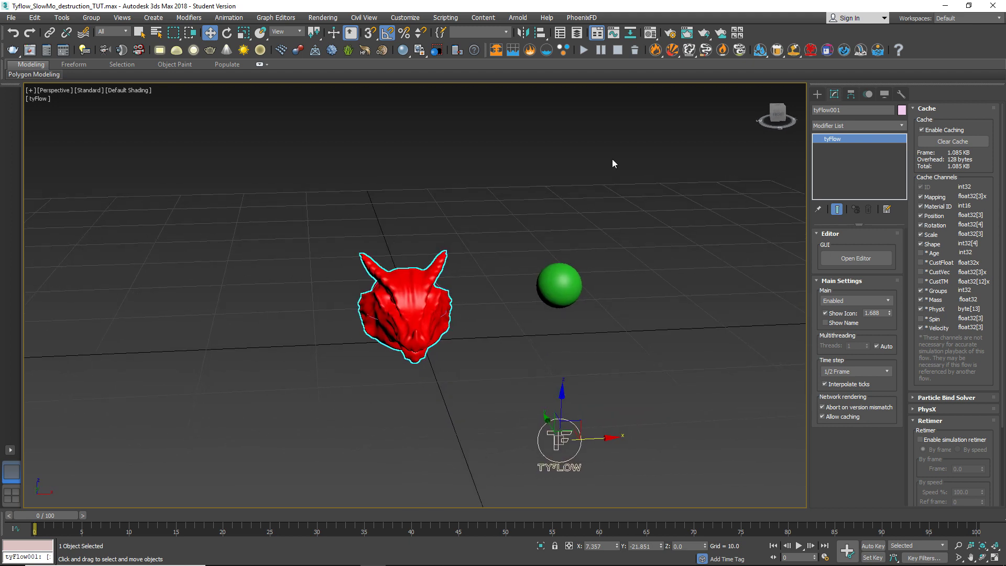
click(916, 108)
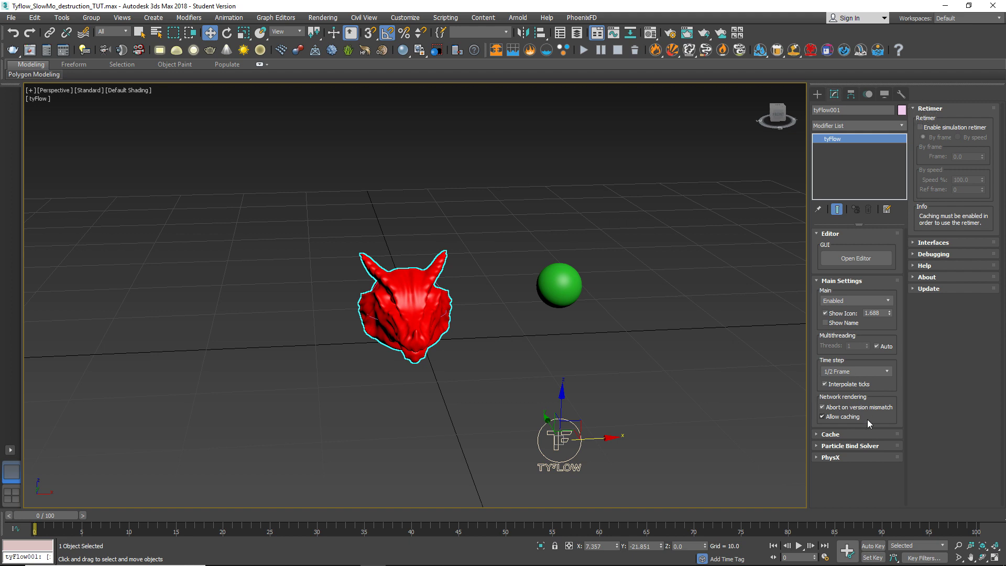
click(916, 109)
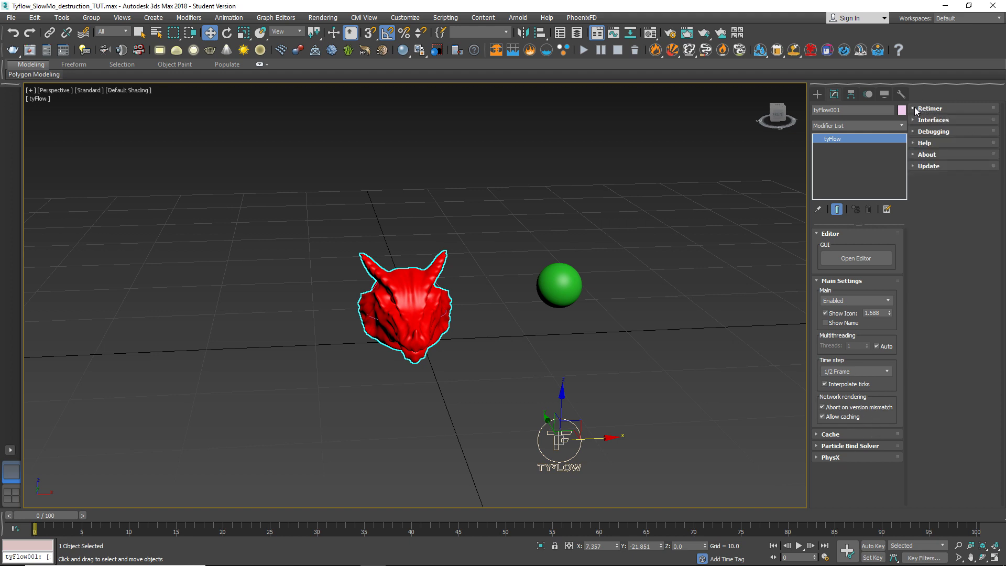
click(915, 109)
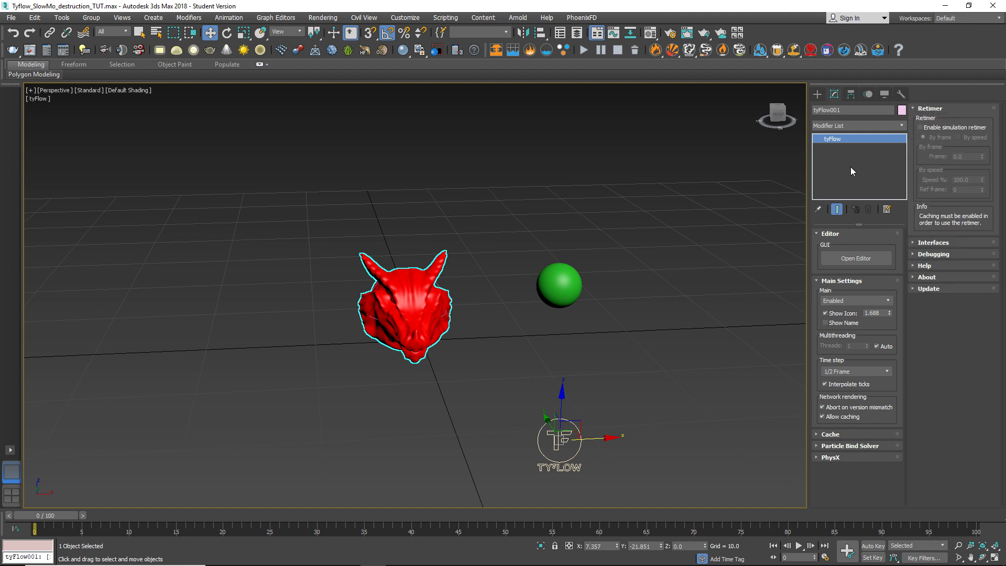
click(943, 128)
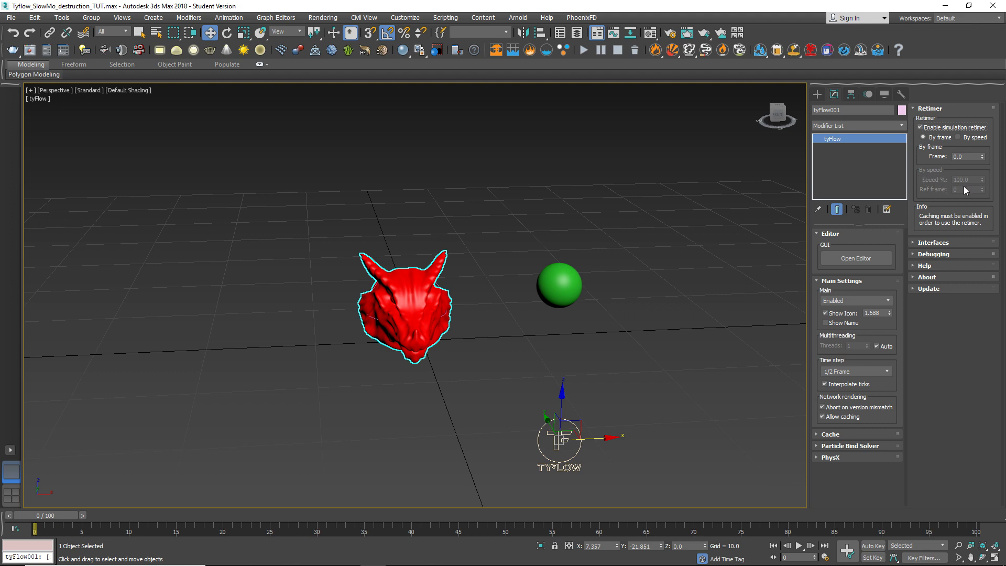
click(978, 136)
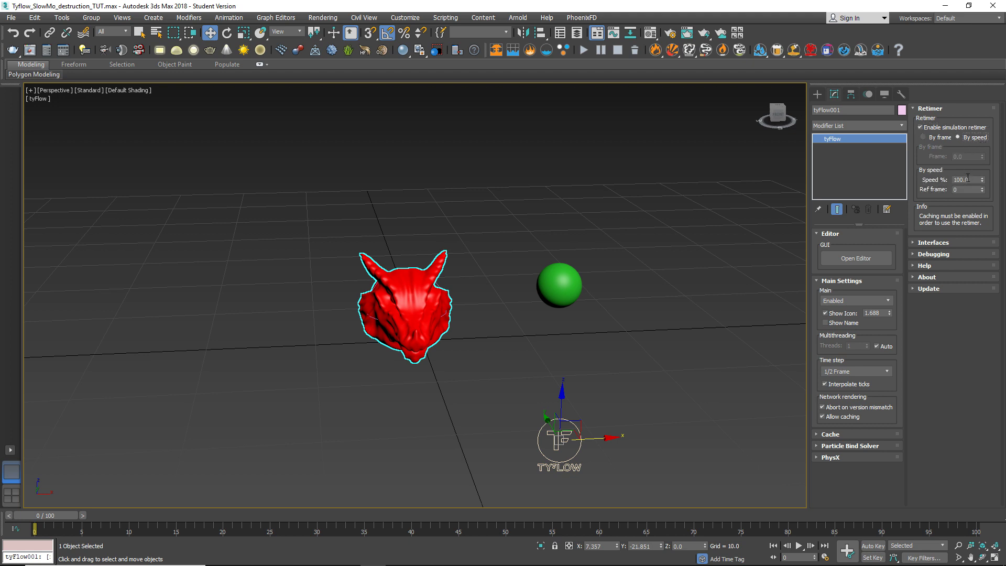
double_click(968, 179)
click(936, 138)
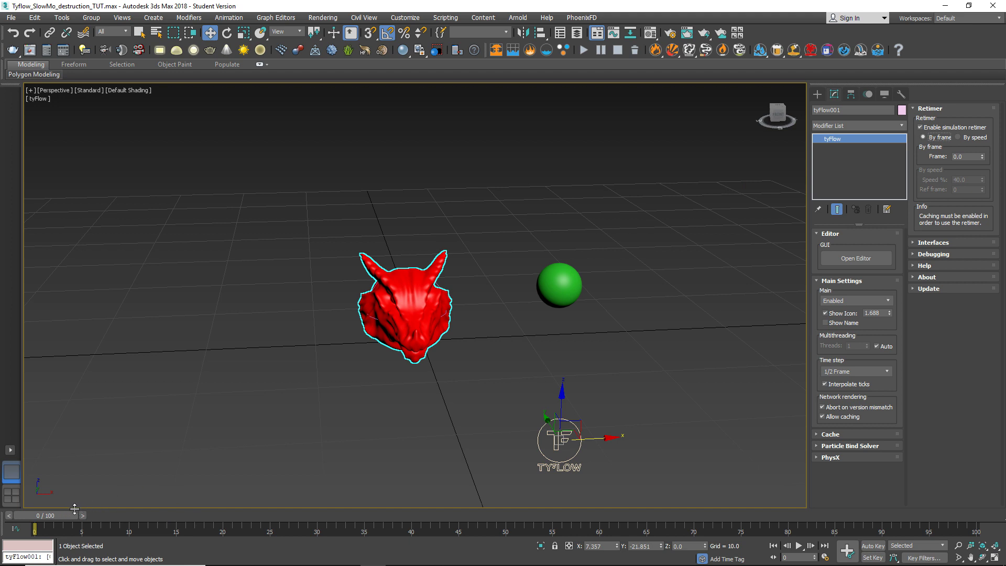
Turn on Auto Key and key the Retimer frame at 10.1 on timeline frame 10.
click(879, 547)
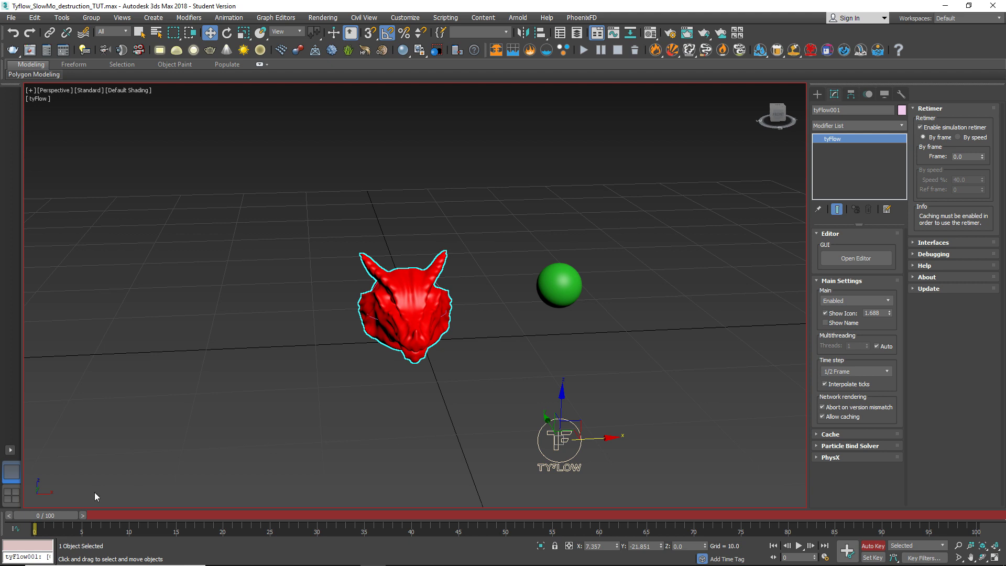
drag(55, 517, 128, 520)
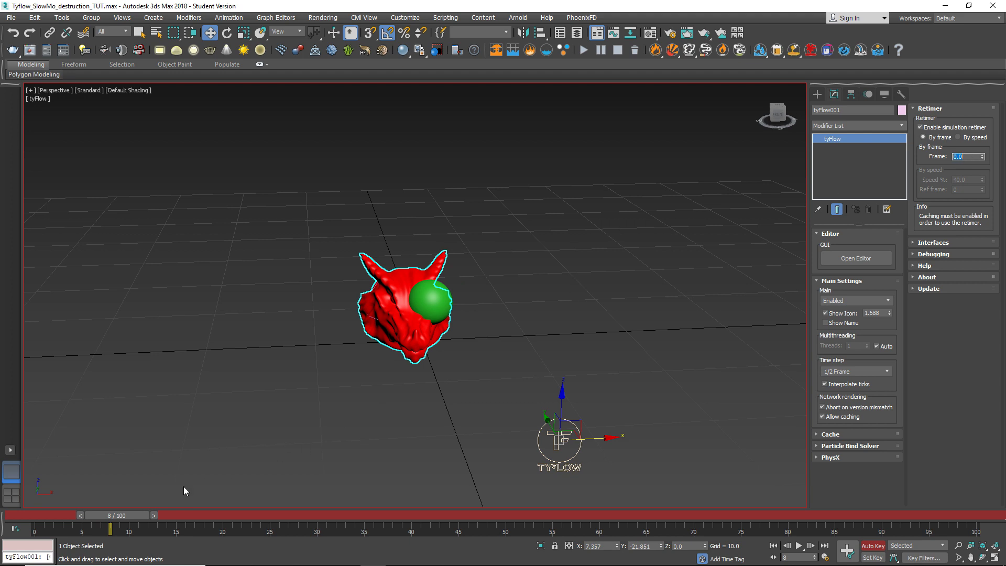
drag(129, 515, 148, 518)
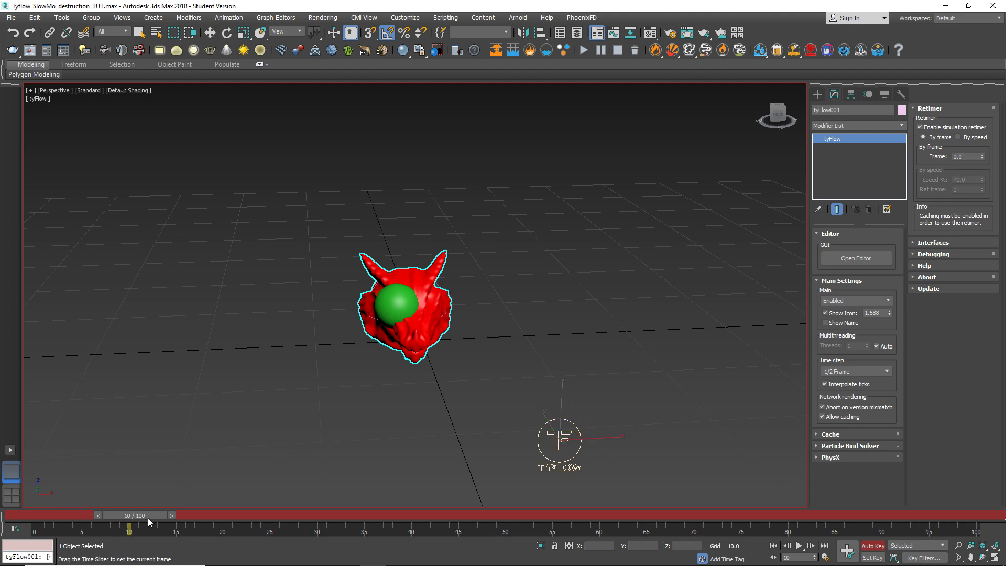
double_click(972, 156)
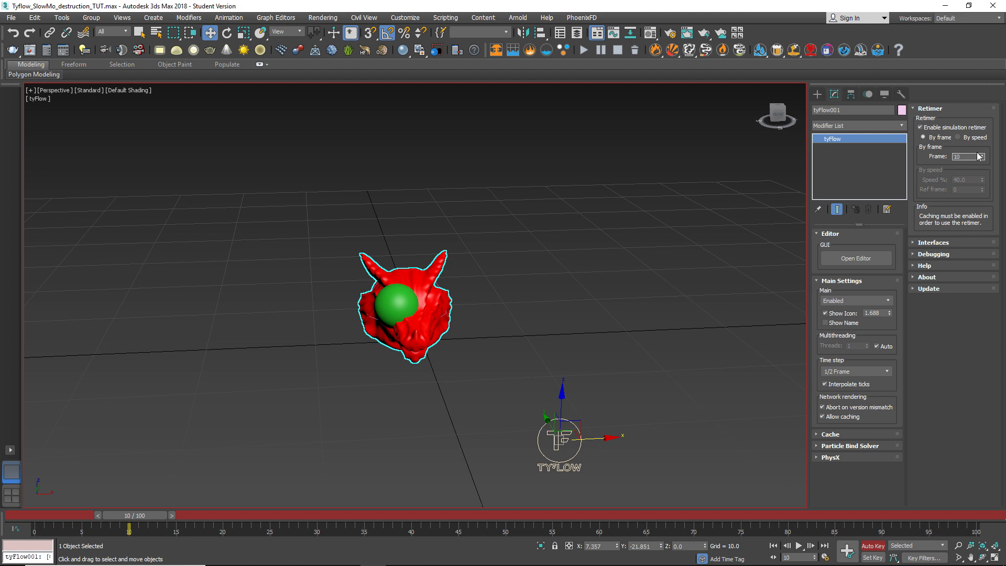
click(982, 154)
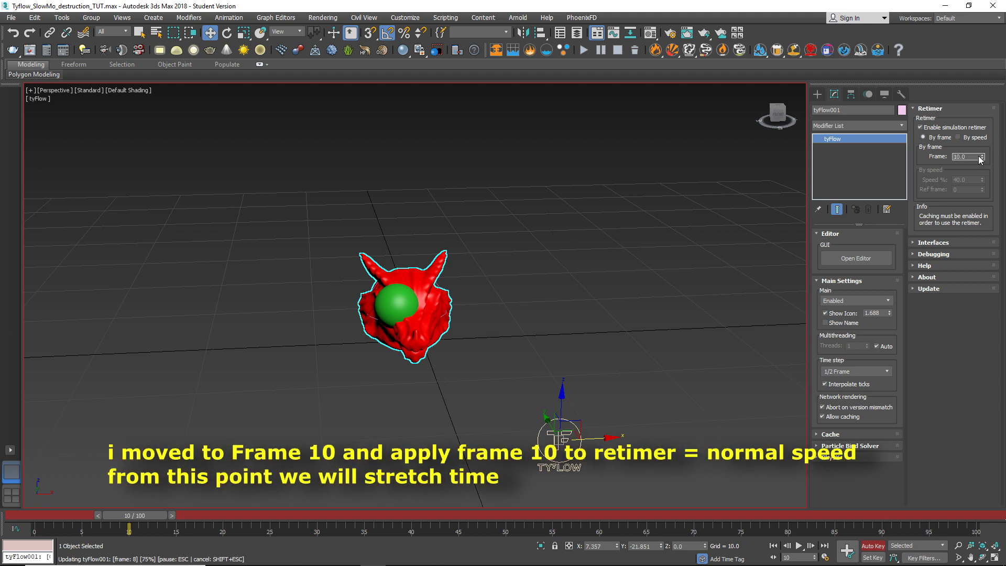
Key the Retimer frame at 11.0 on timeline frame 16 to begin the slow motion.
alt+middle_drag(524, 295, 427, 339)
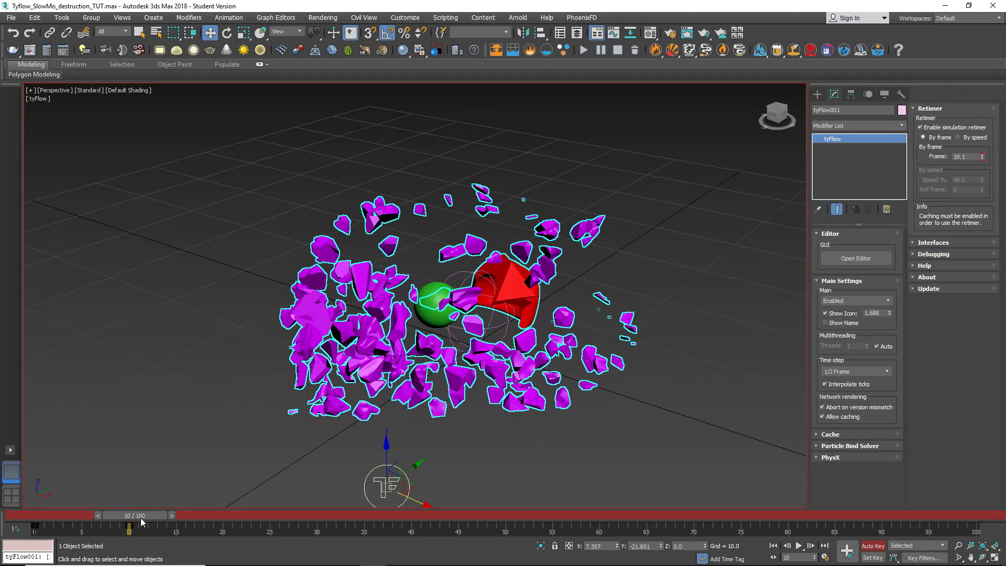
drag(140, 520, 194, 526)
key(w)
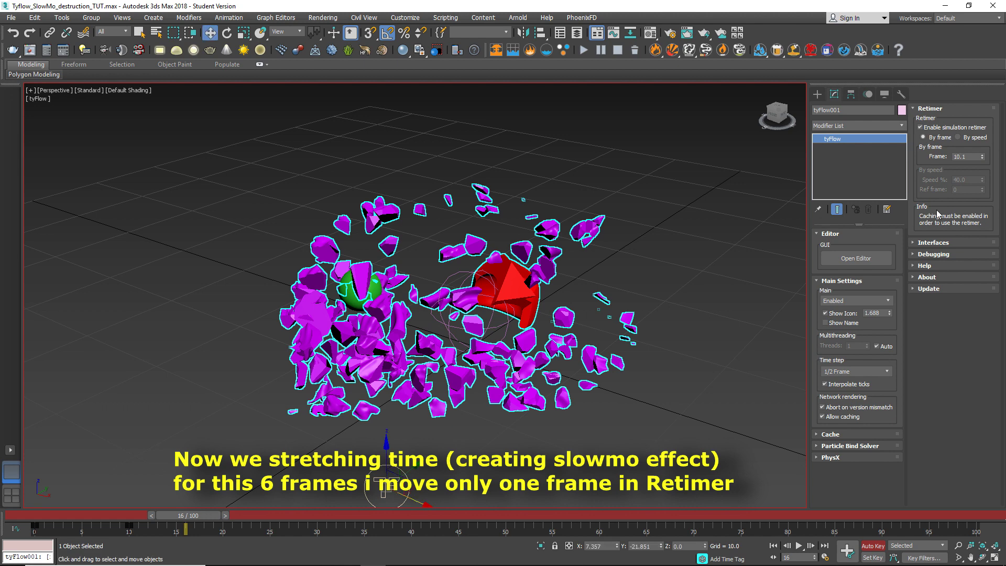
click(968, 156)
text(11)
key(Return)
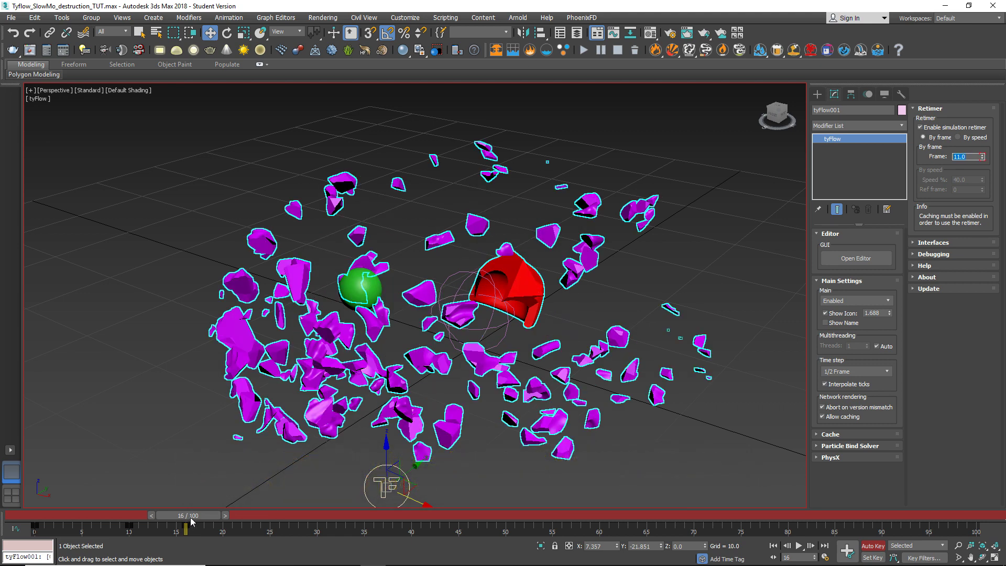
Key the Retimer frame at 16.0 on timeline frame 45 to stretch the slow-motion section.
drag(193, 519, 464, 534)
key(w)
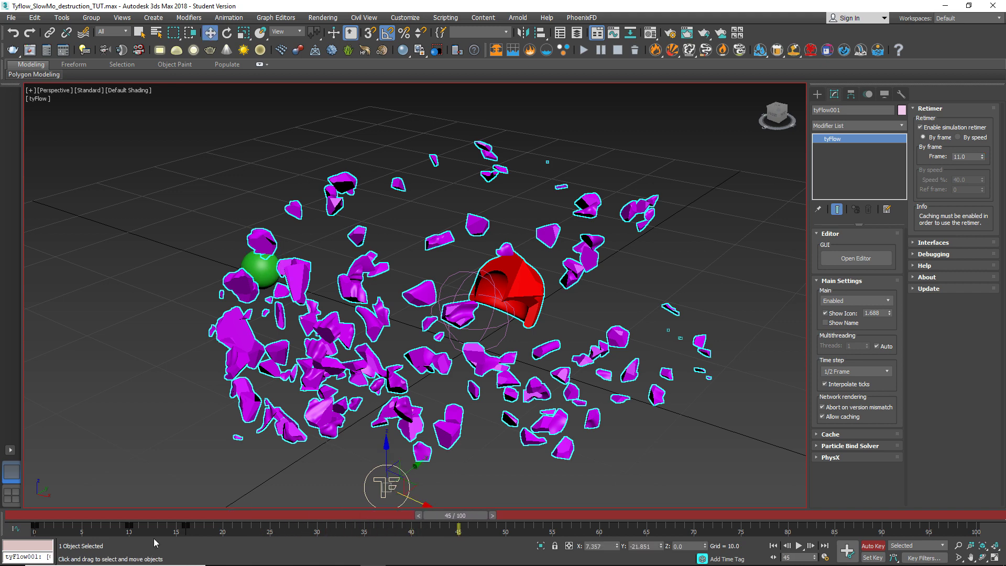
alt+middle_drag(443, 393, 765, 240)
click(968, 156)
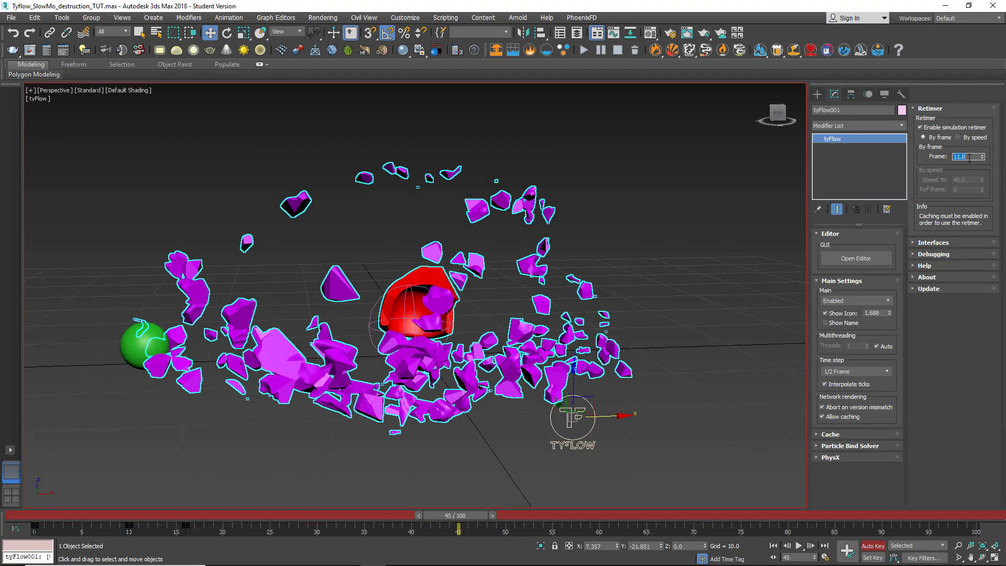
text(16)
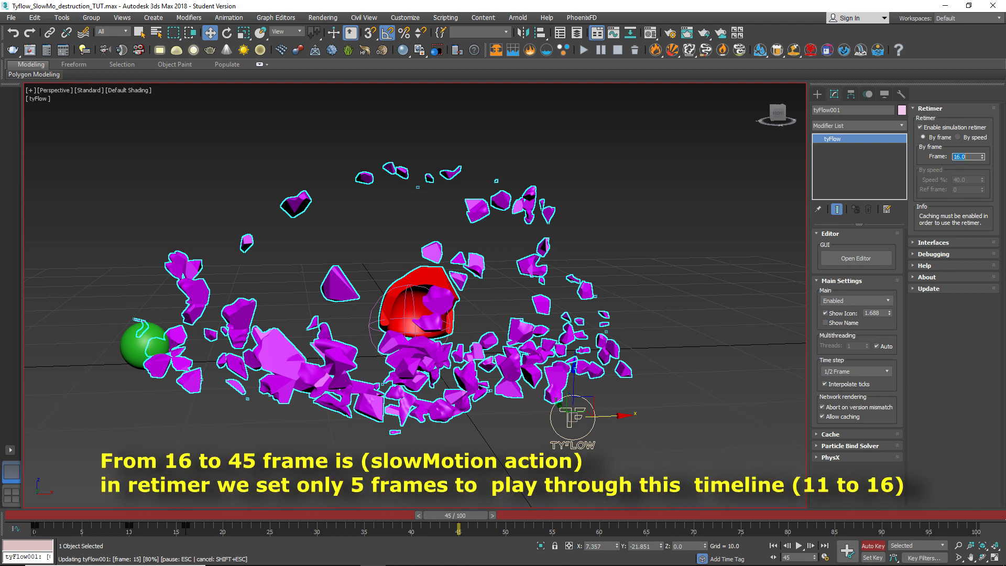
Key the Retimer frame at 25.0 on timeline frame 55 to speed the motion back up.
key(Return)
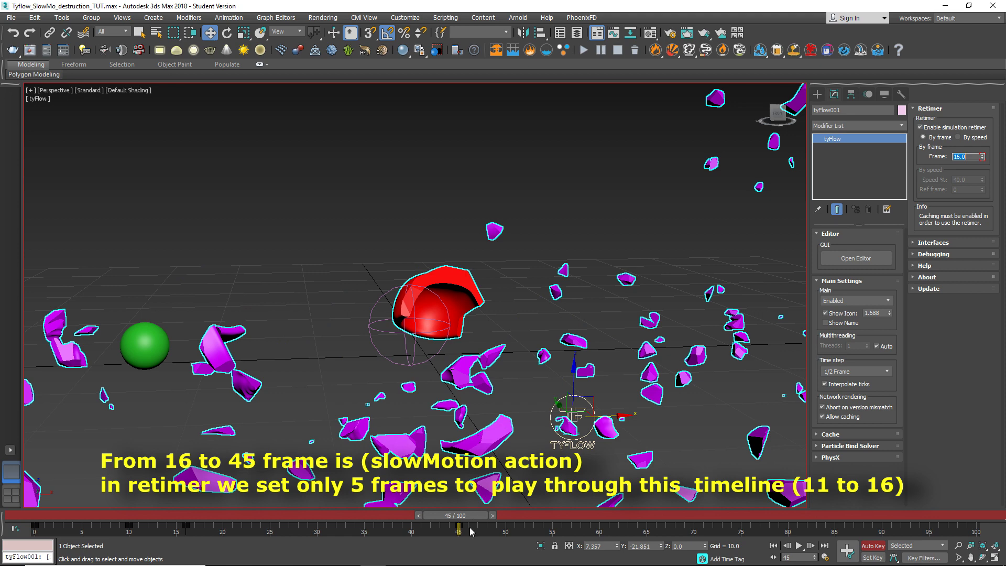
drag(462, 519, 550, 516)
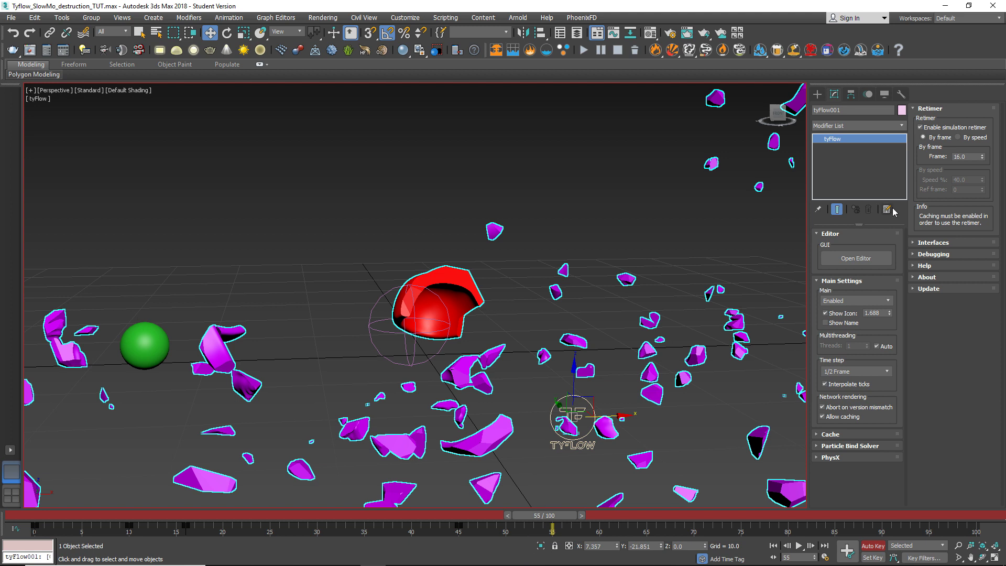
double_click(973, 156)
text(25)
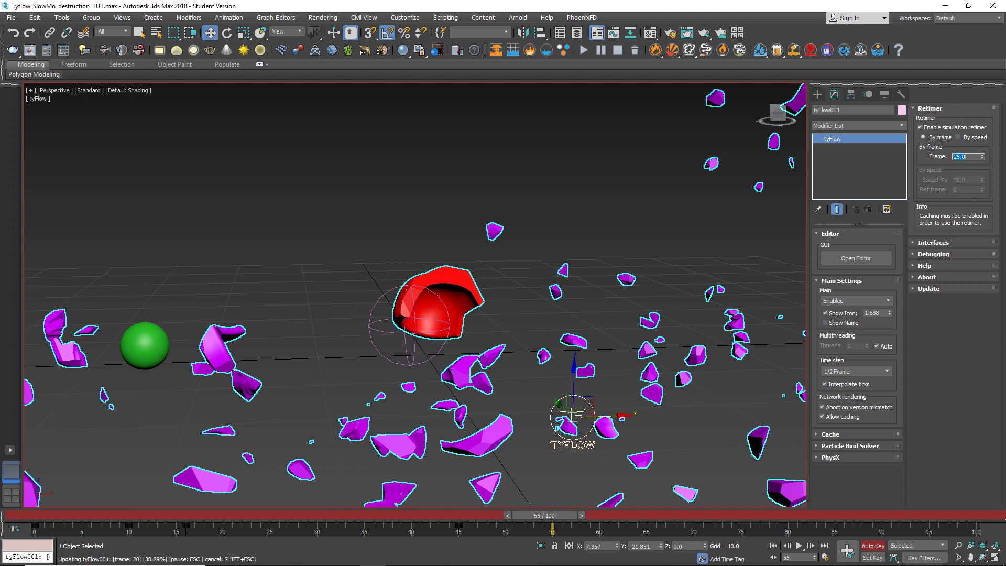
key(Return)
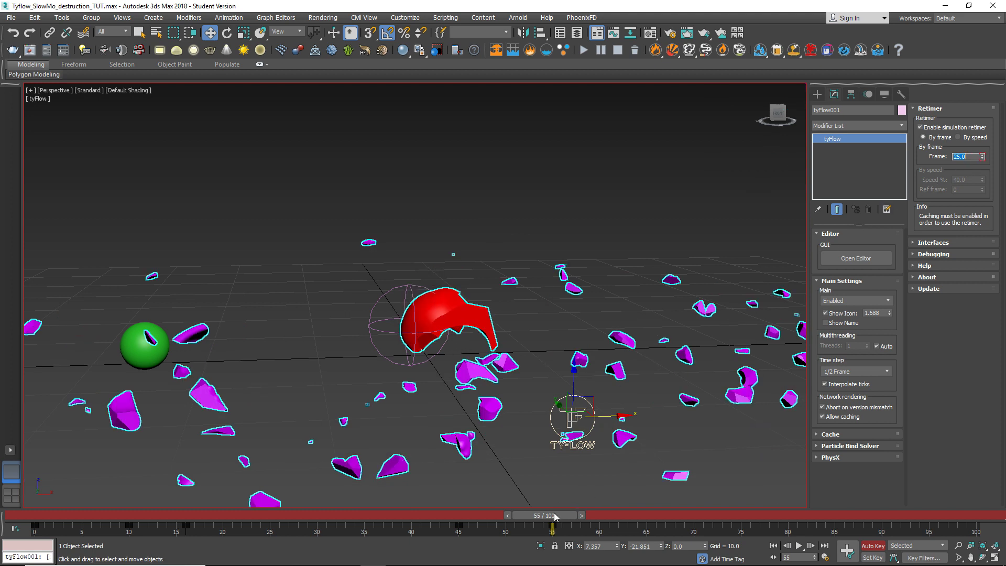
Key the Retimer frame at 60.0 on timeline frame 80 to extend the fast section.
drag(554, 517, 787, 515)
key(w)
double_click(972, 157)
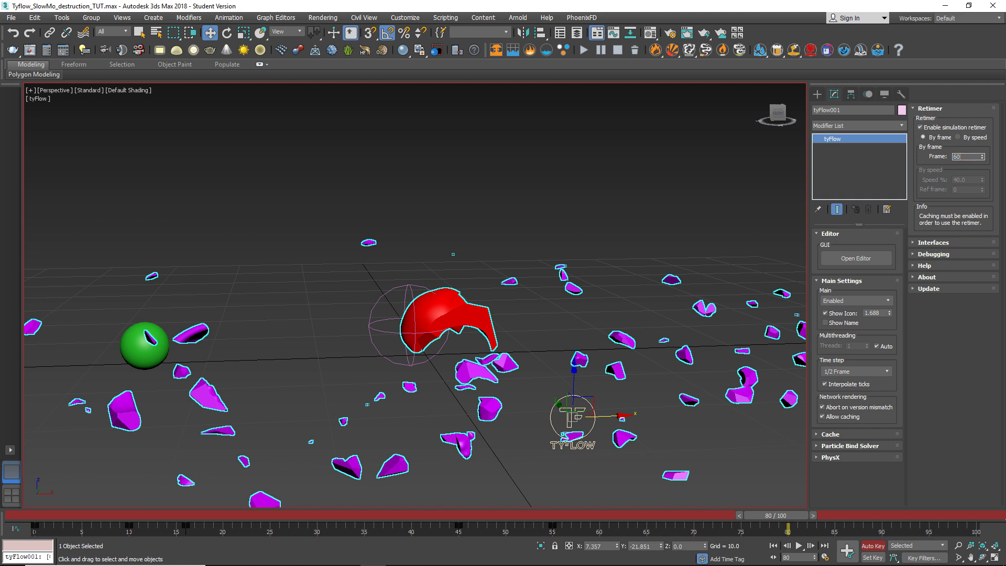
key(Return)
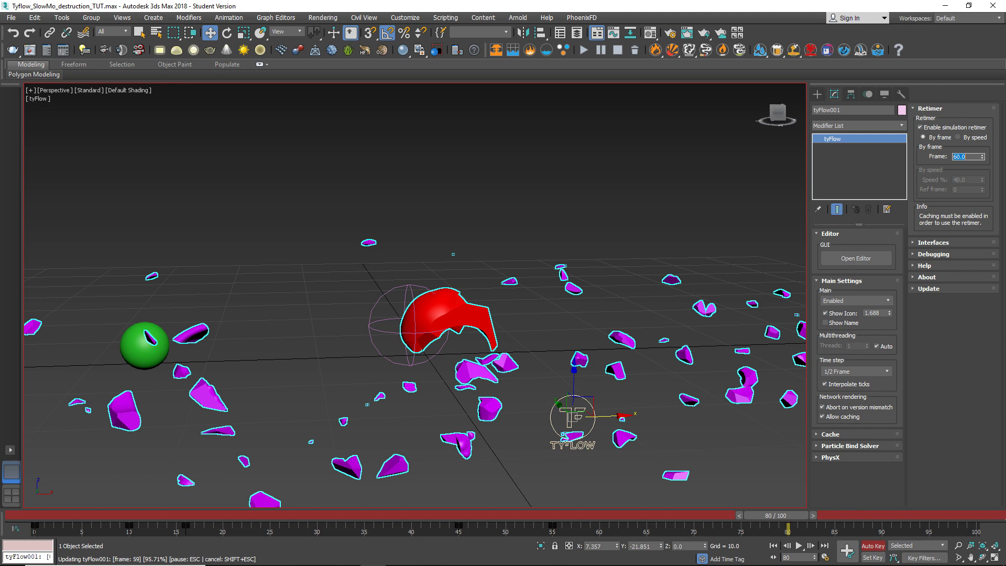
Scrub the retimed destruction from frame 80 back to frame 0, examining the fragments' motion in reverse.
scroll(257, 350, down, 5)
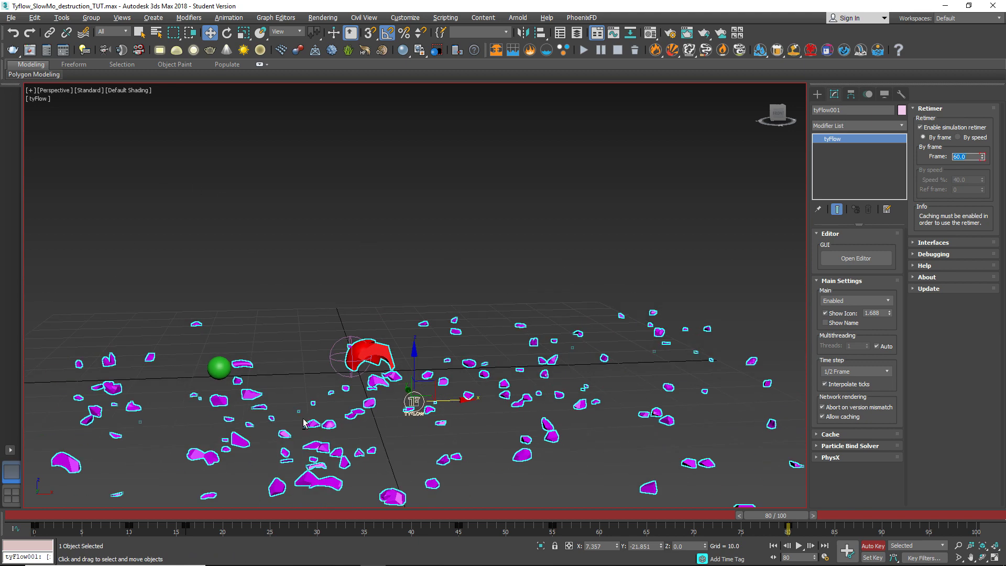
alt+middle_drag(304, 422, 347, 378)
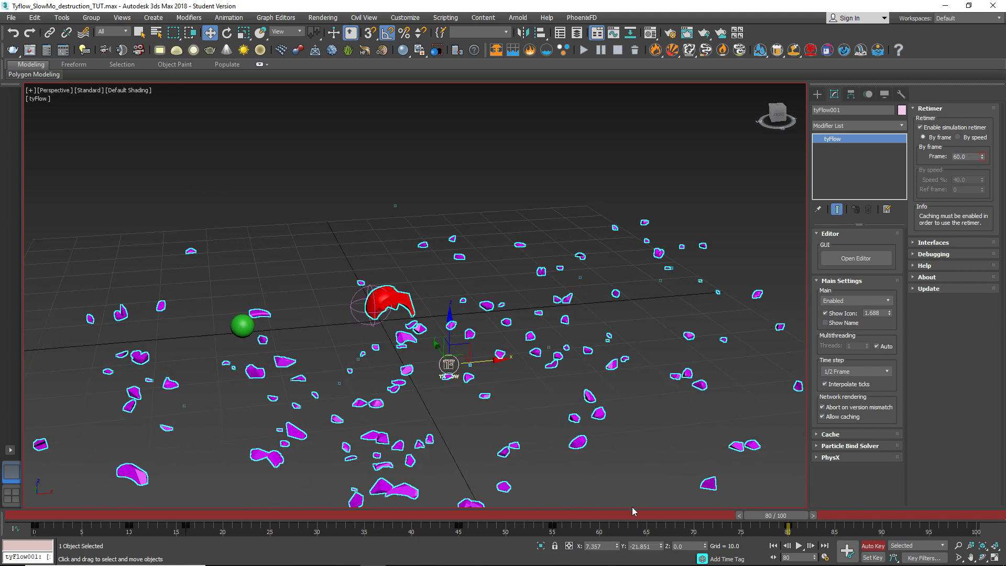
drag(783, 515, 369, 515)
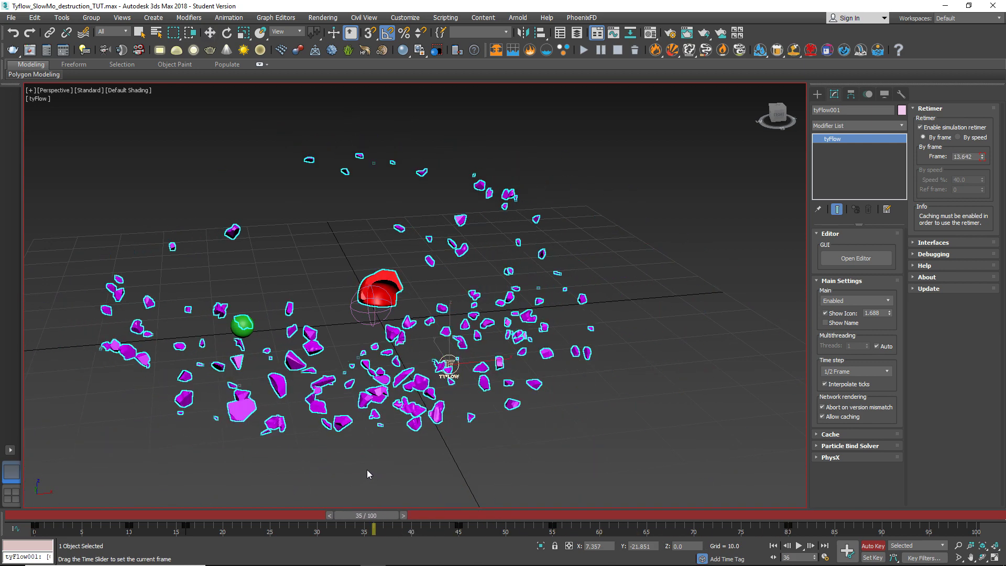
drag(367, 471, 32, 478)
key(w)
middle_drag(306, 355, 385, 385)
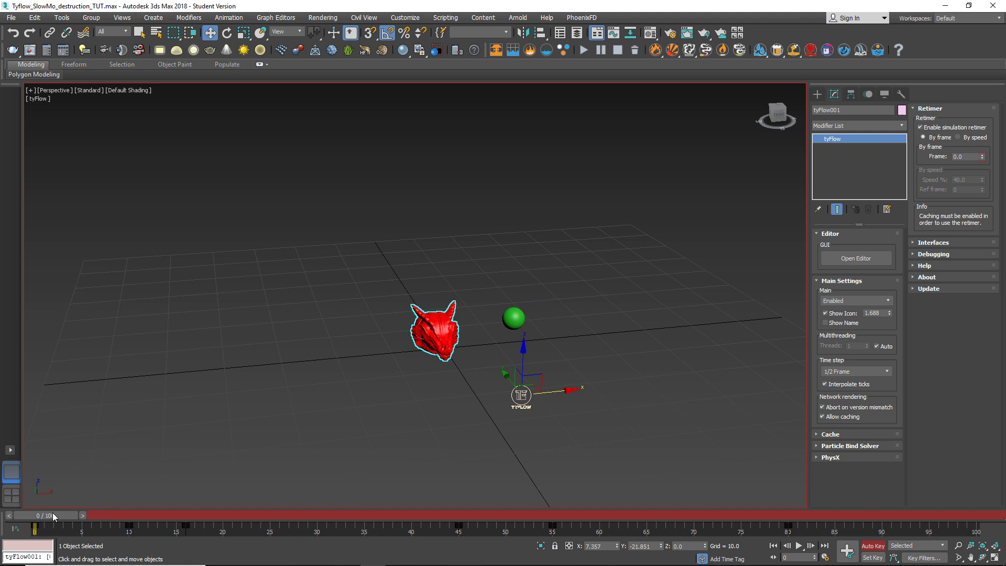
Scrub forward from frame 0 to frame 21 to examine the impact and the start of the slow motion from another angle.
drag(48, 514, 177, 531)
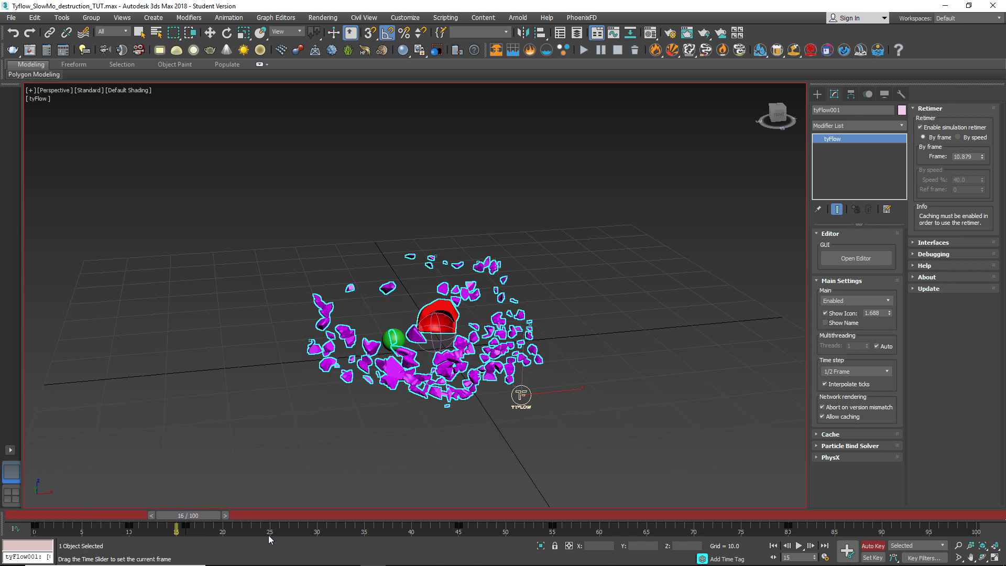
drag(268, 535, 230, 526)
key(w)
alt+middle_drag(335, 426, 384, 421)
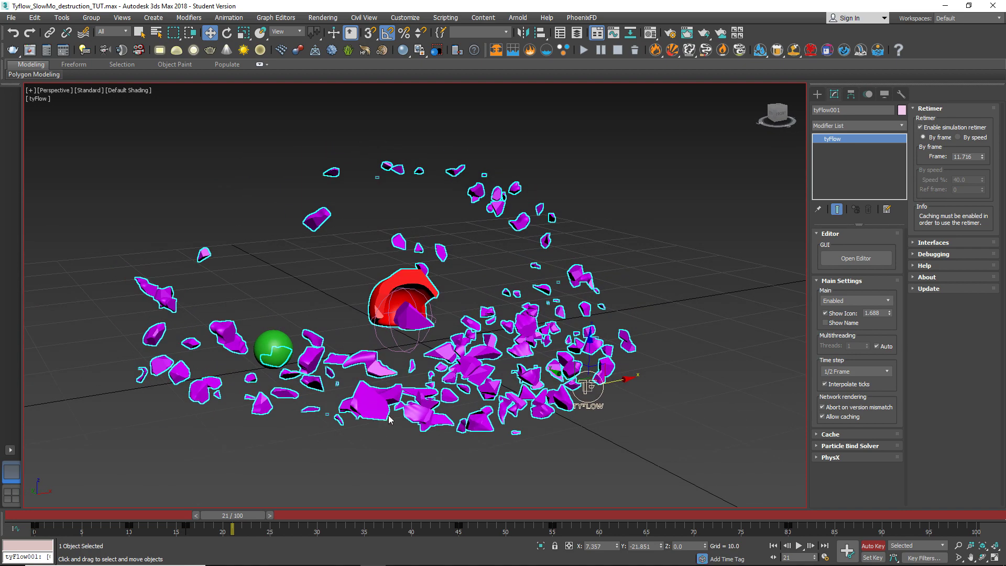
middle_drag(369, 383, 412, 387)
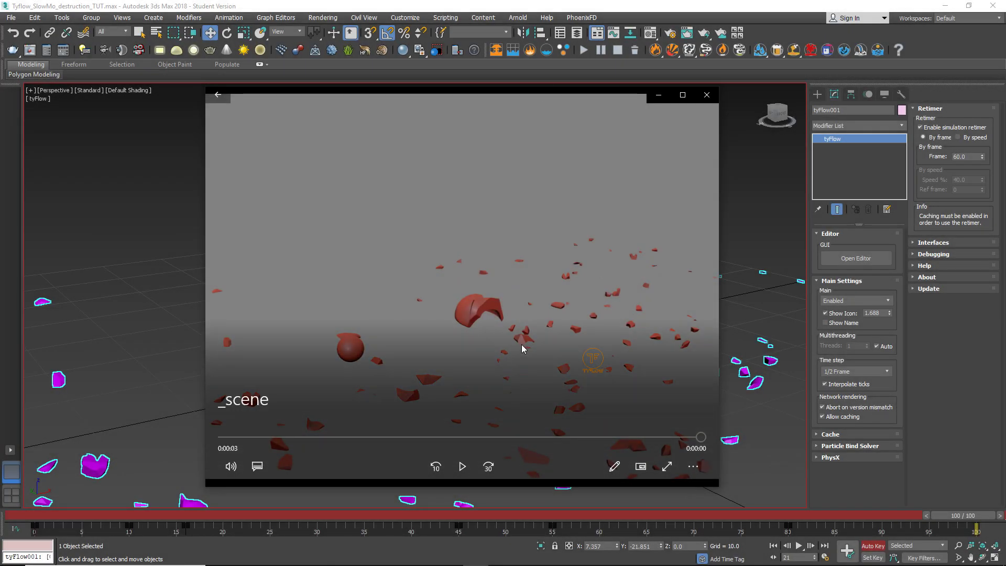
Play the _scene preview video and rewind it close to its start to check the retimed destruction.
click(462, 468)
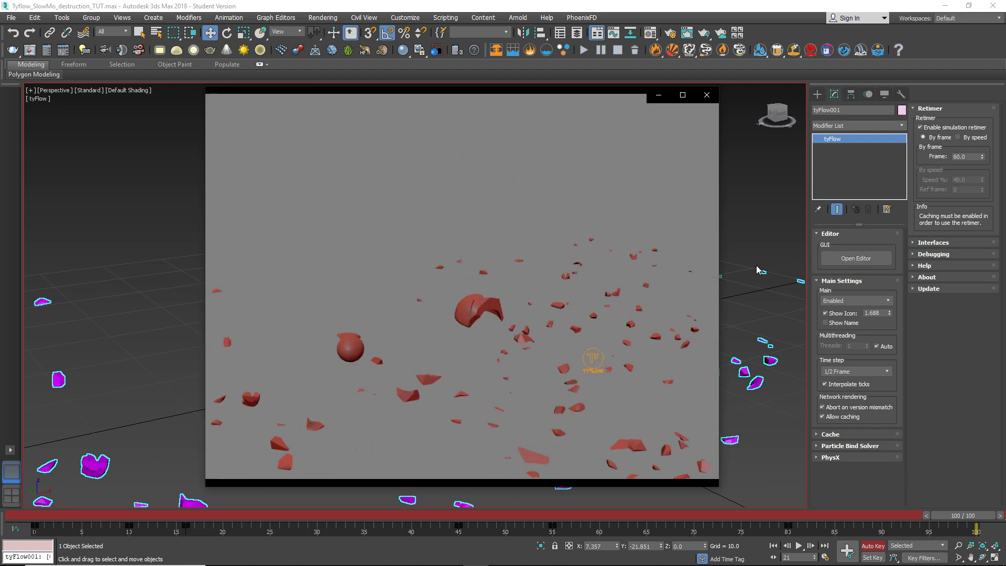
click(458, 464)
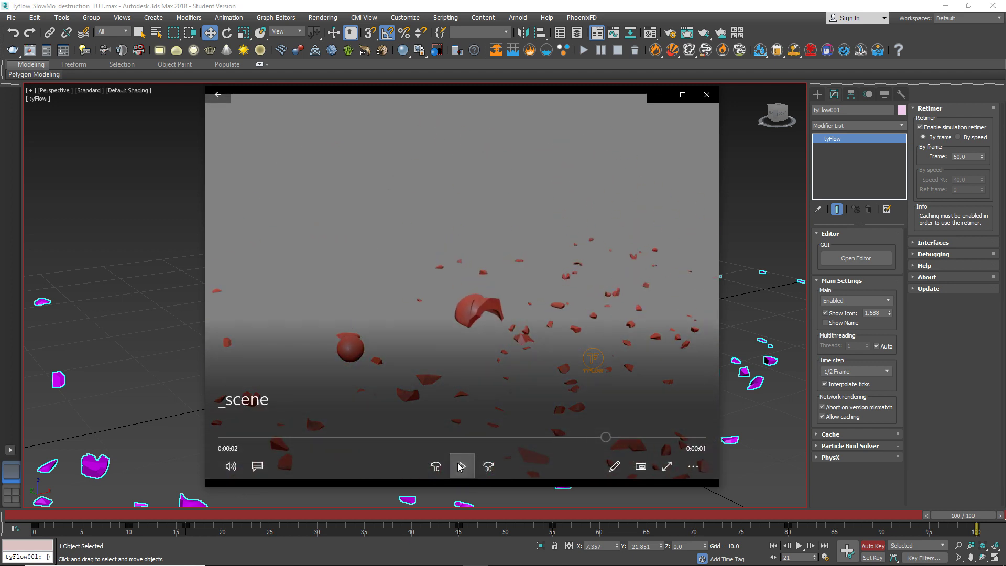
click(463, 466)
drag(309, 437, 240, 407)
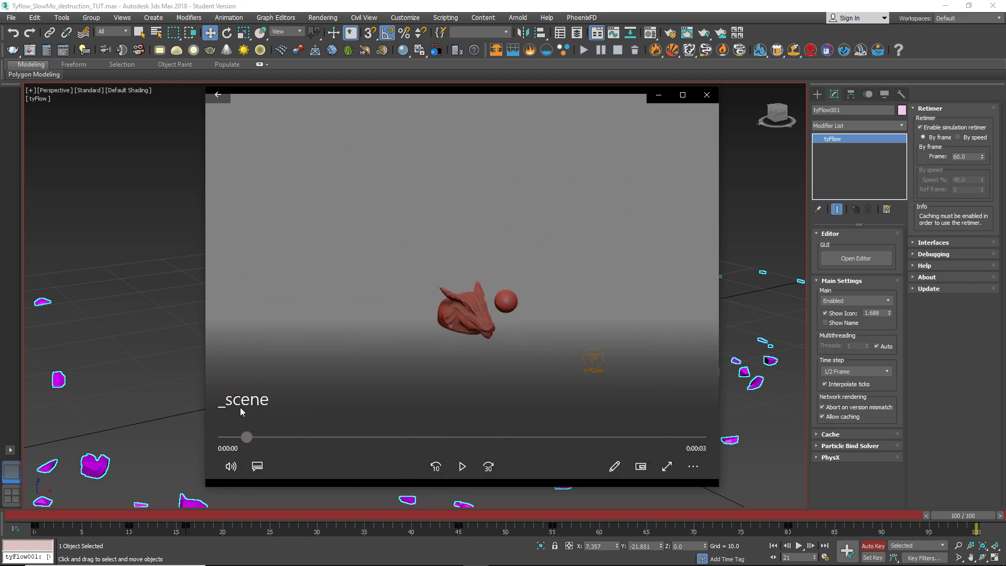
Replay the preview video from the start at maximized size to examine the slow-motion timing, and restore the player window.
click(681, 95)
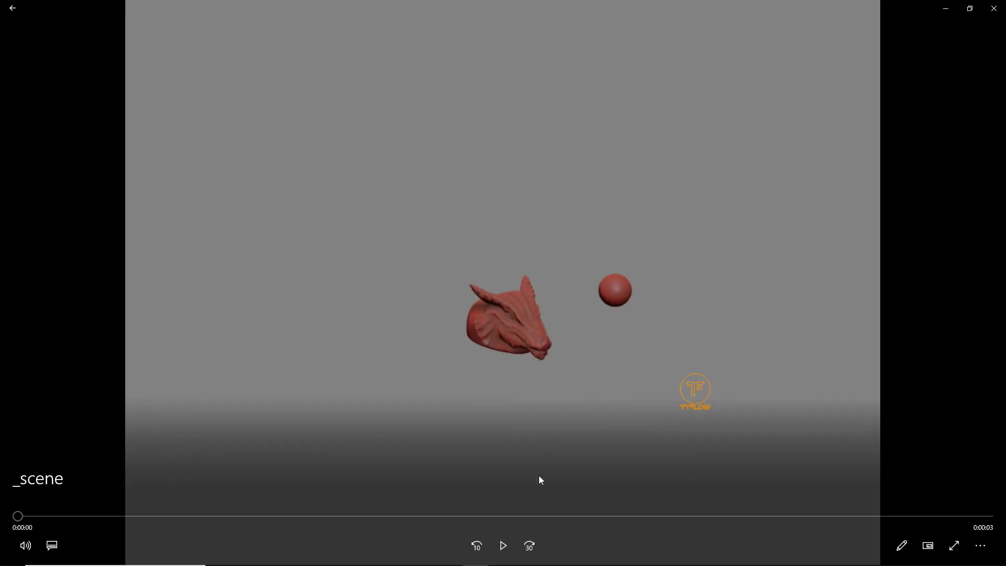
click(504, 546)
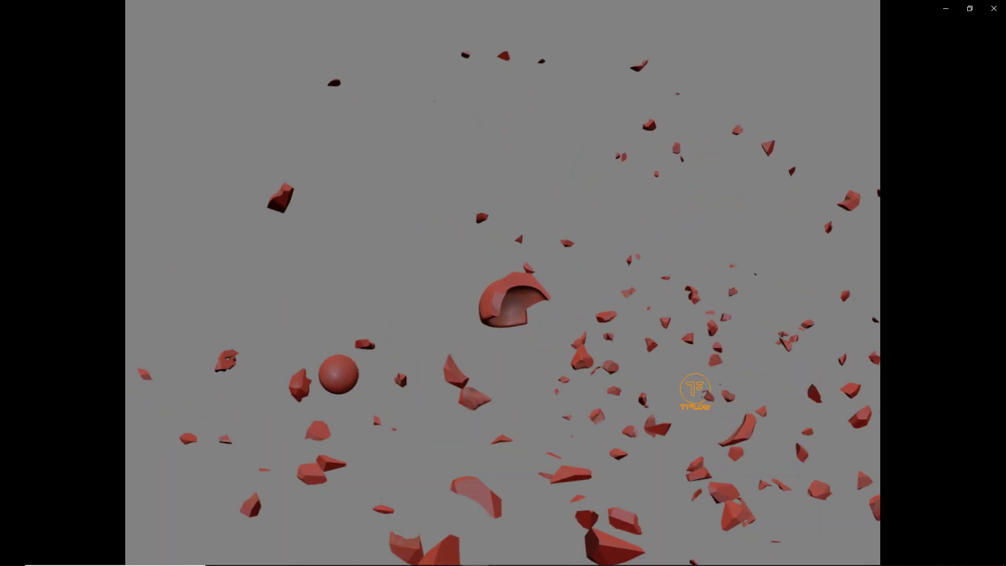
drag(431, 516, 30, 523)
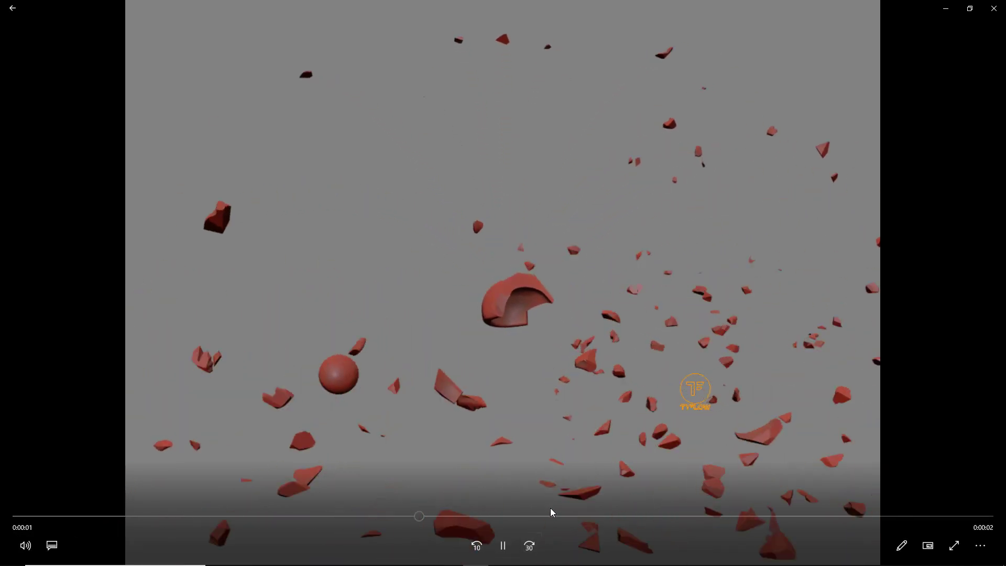
click(489, 549)
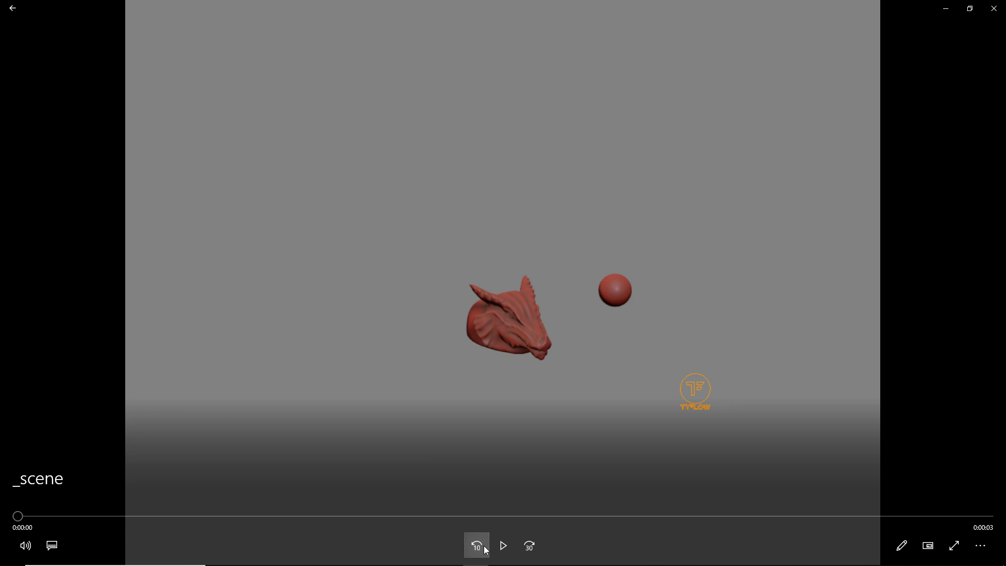
click(503, 546)
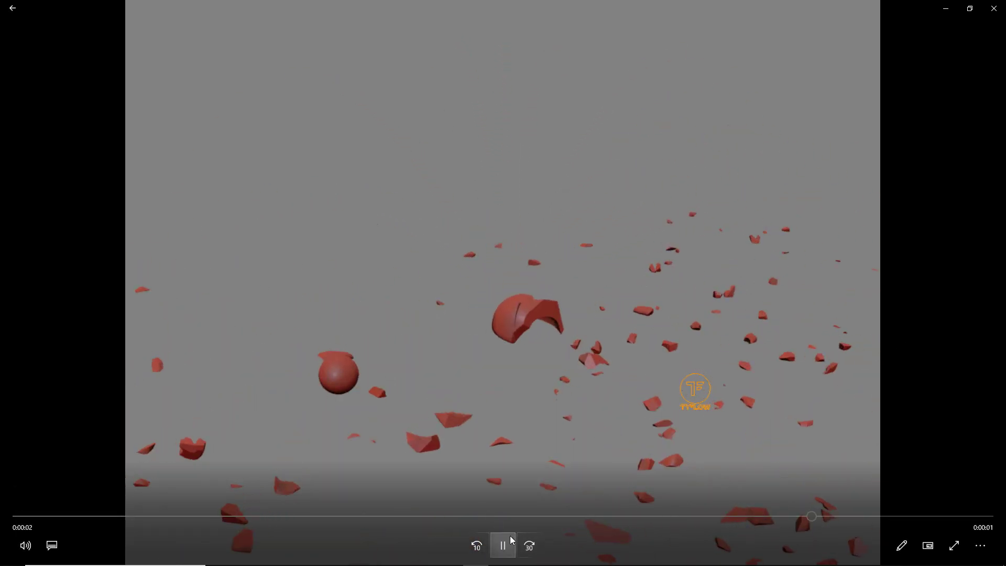
click(970, 9)
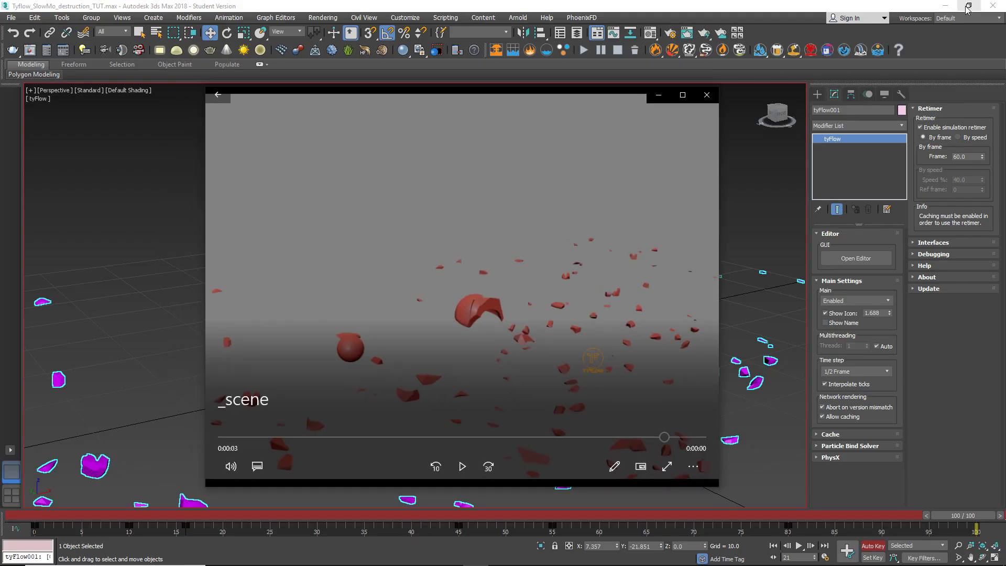